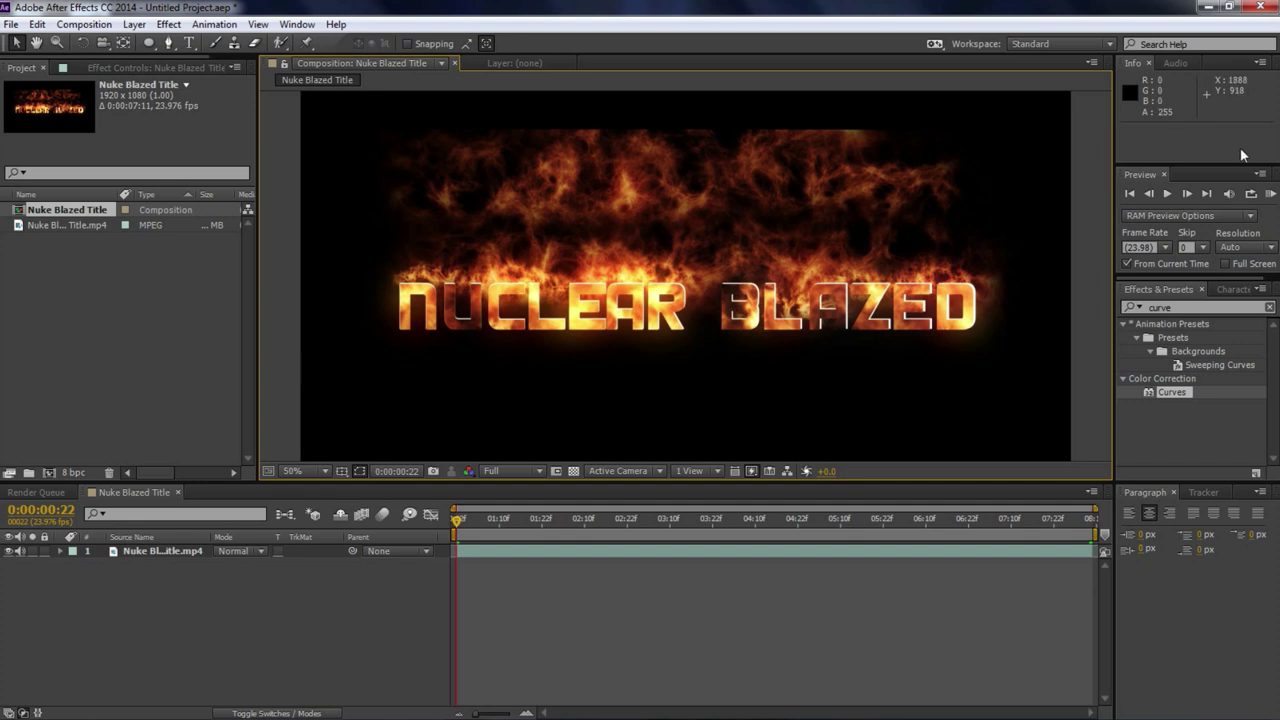
Step: Preview the finished Nuke Blazed Title animation and start a new project without saving the current one
click(1268, 194)
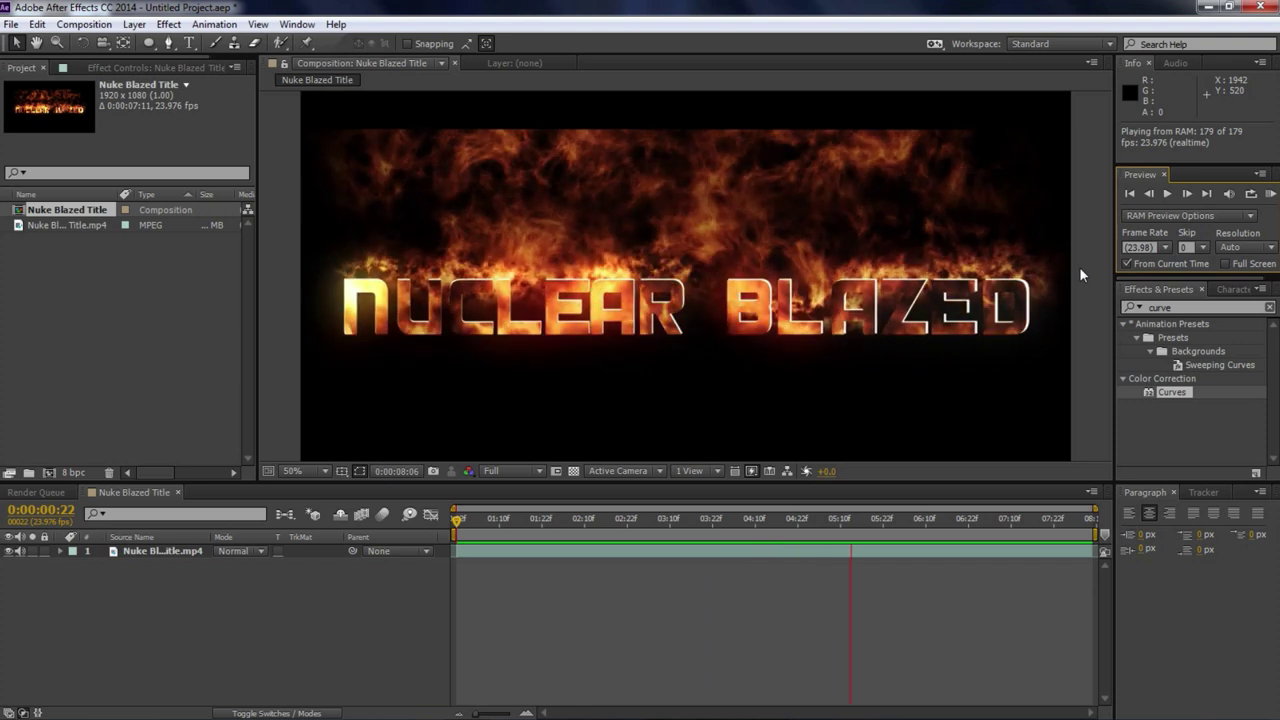
key(space)
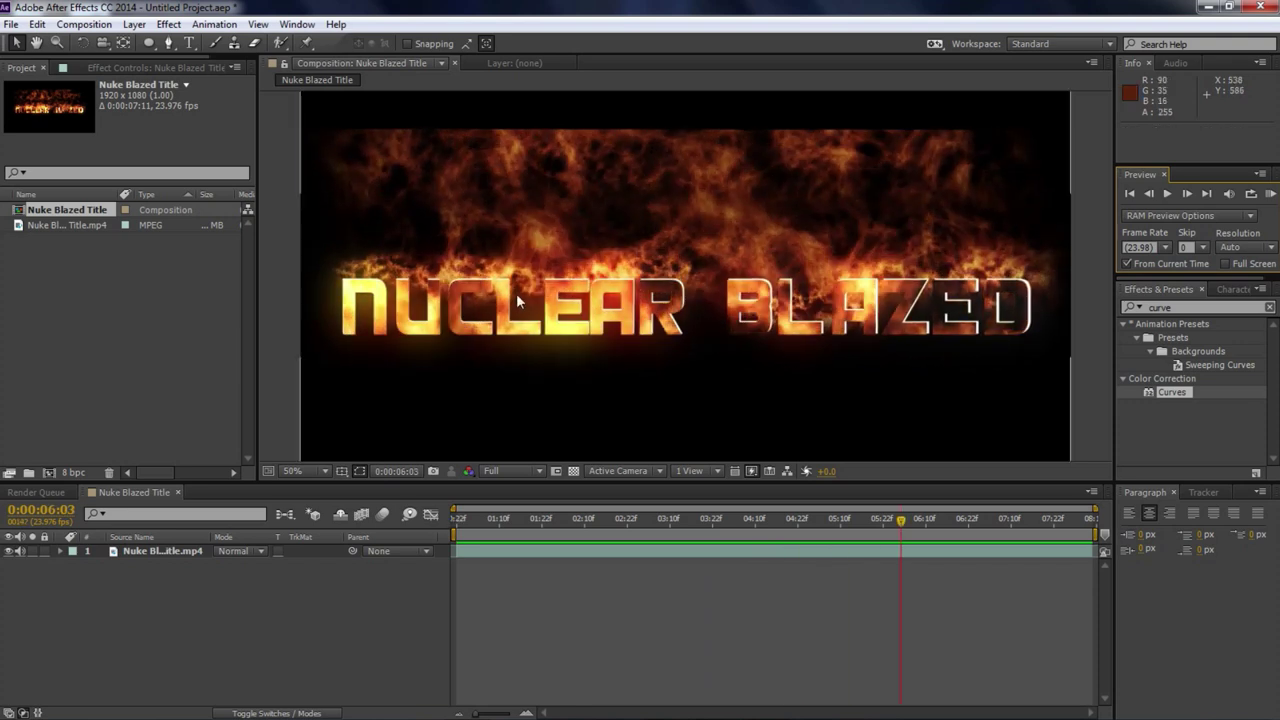
key(ctrl+alt+n)
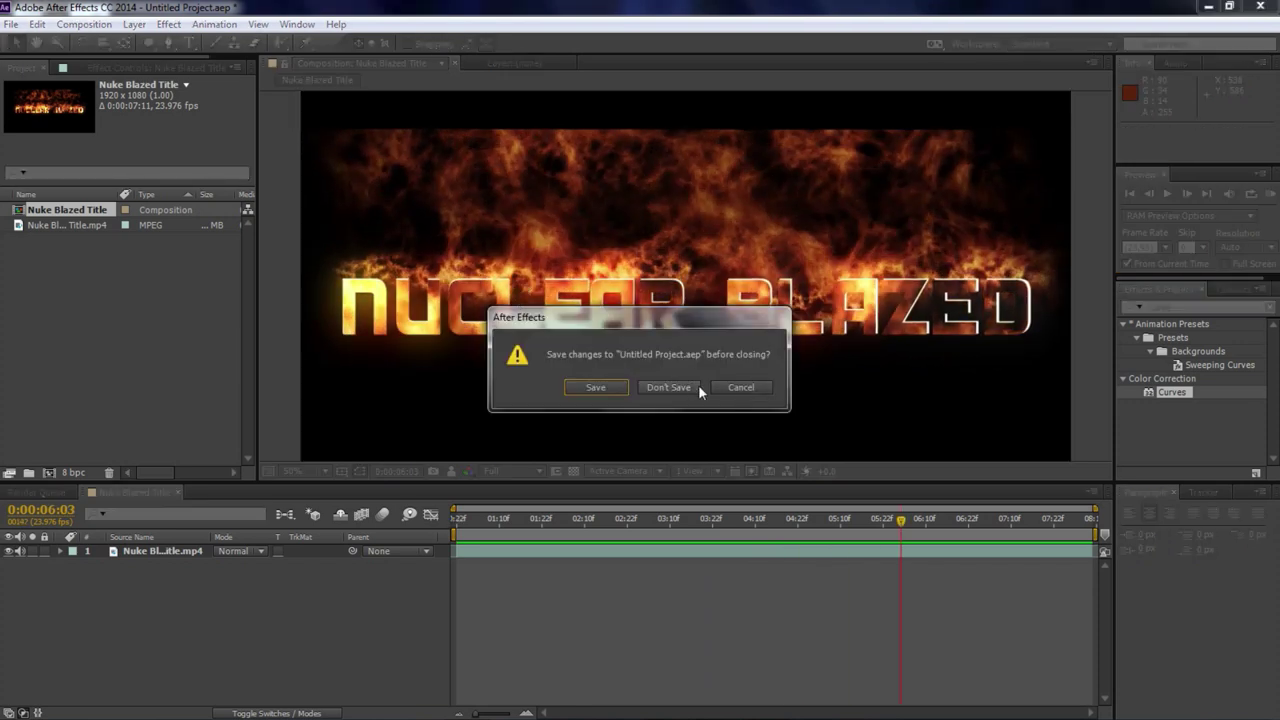
click(690, 388)
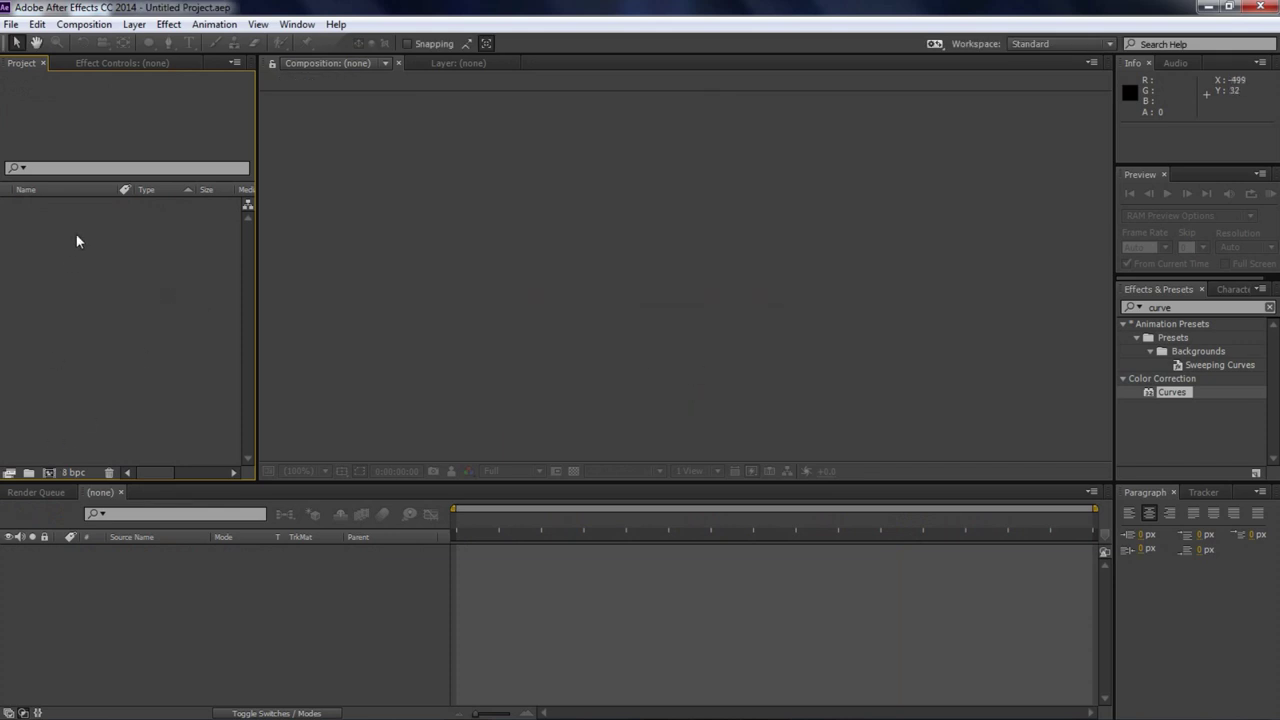
Step: Create a composition named "Nuclear Blazed Comp" with a duration of 0:00:15:15
click(49, 472)
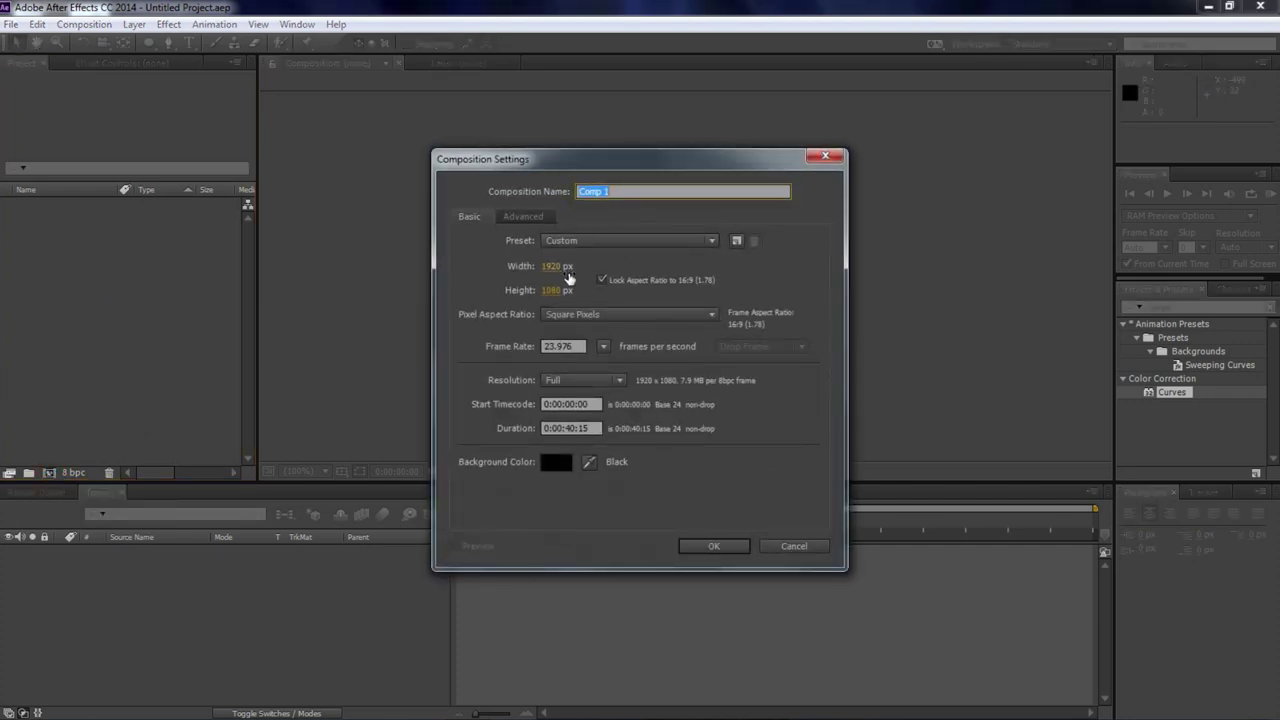
text(Nuc)
text(lear Blazed Comp)
click(595, 429)
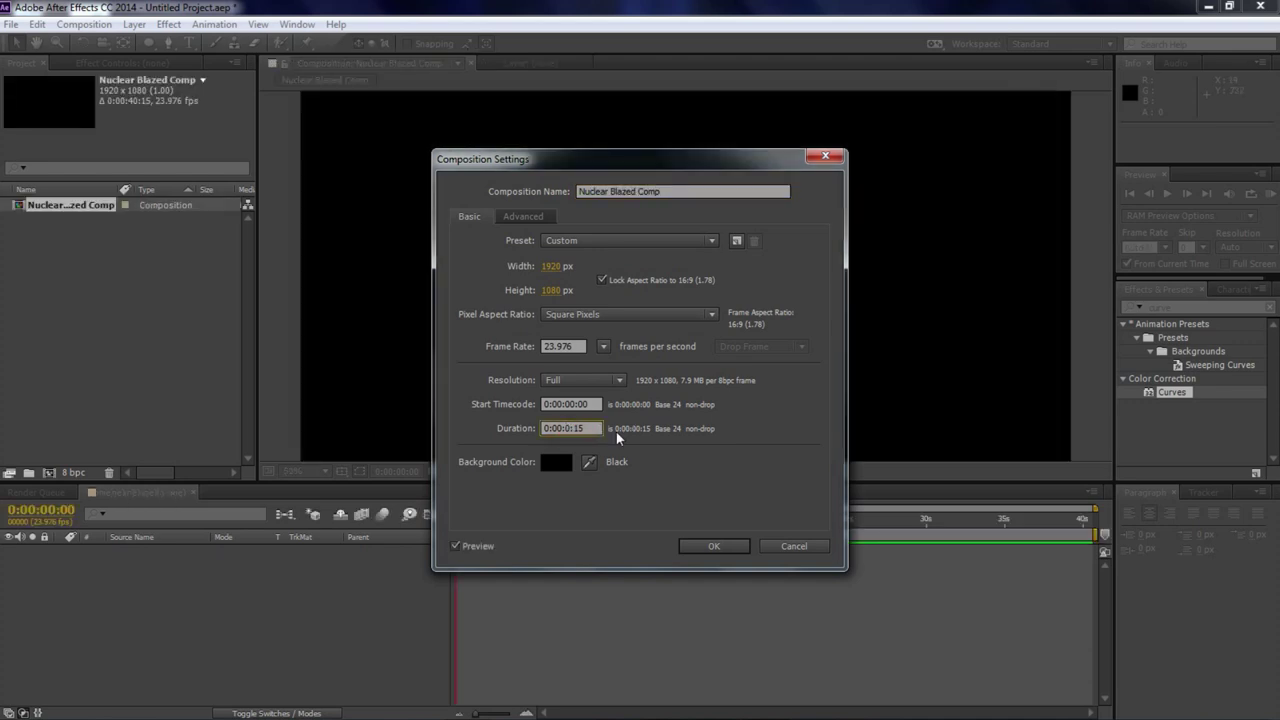
text(1515)
key(Return)
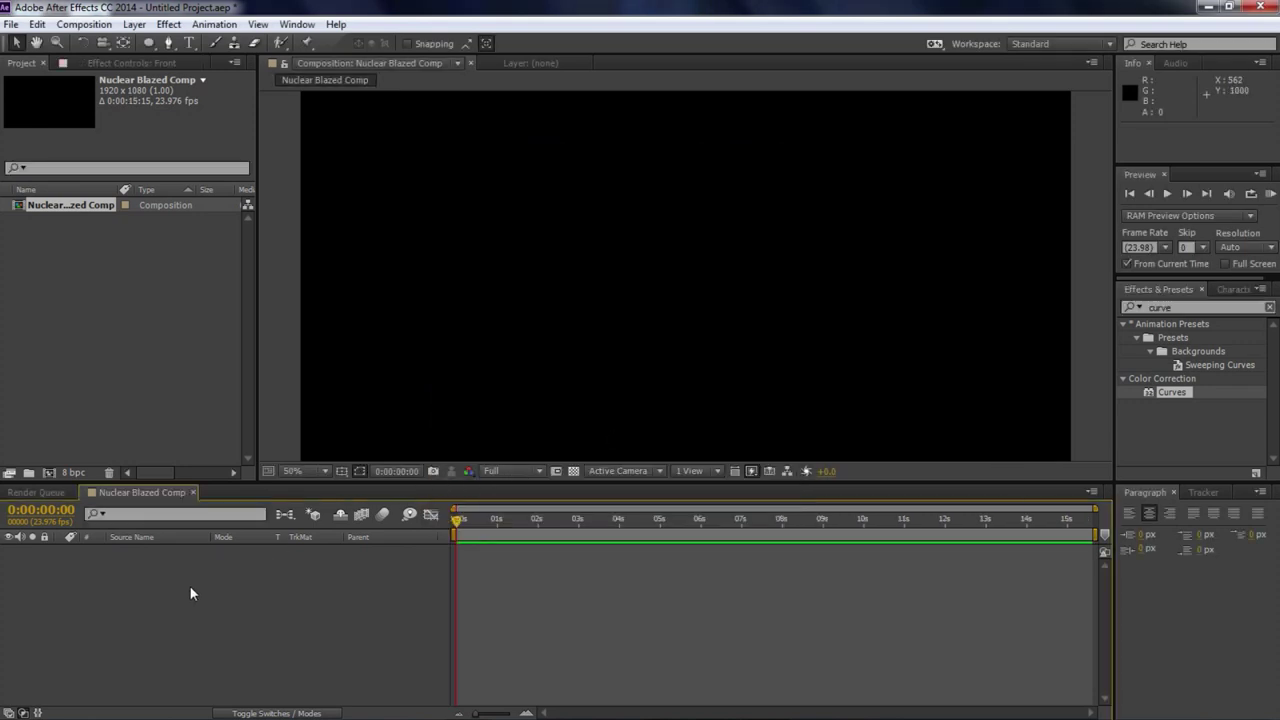
Step: Add a text layer reading "NUCLEAR BLAZED" to the composition
key(ctrl+t)
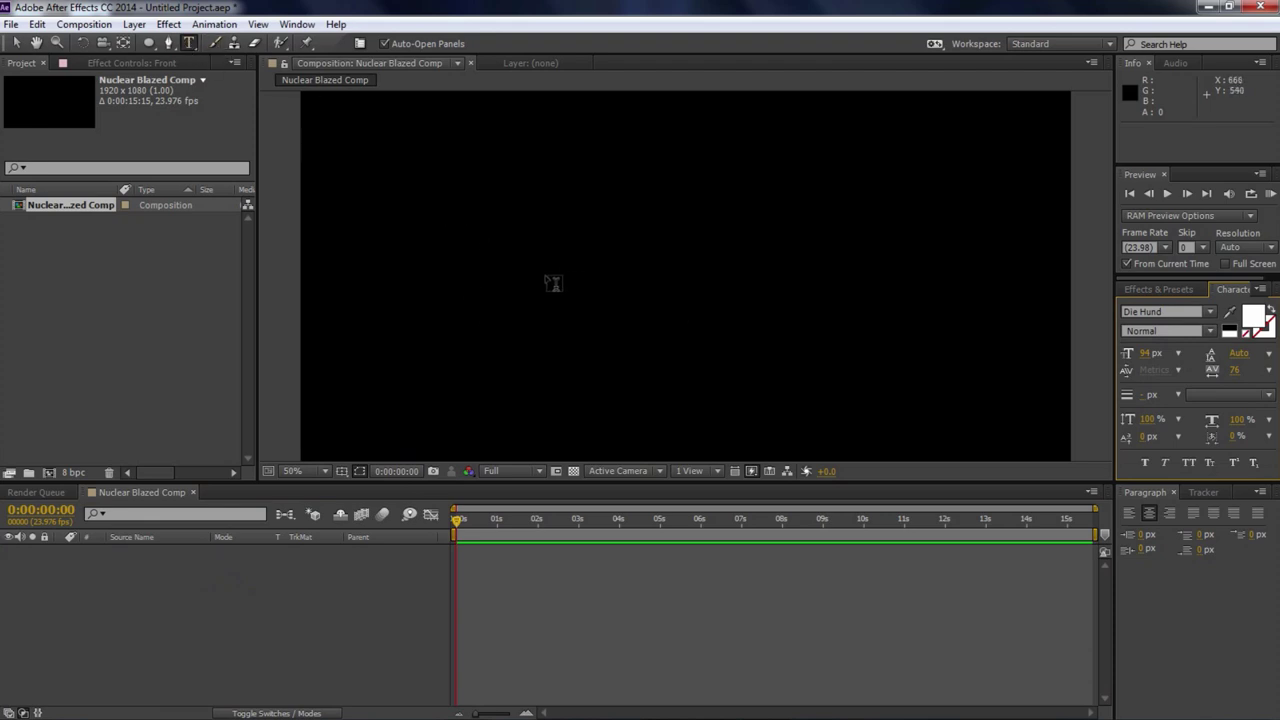
click(541, 268)
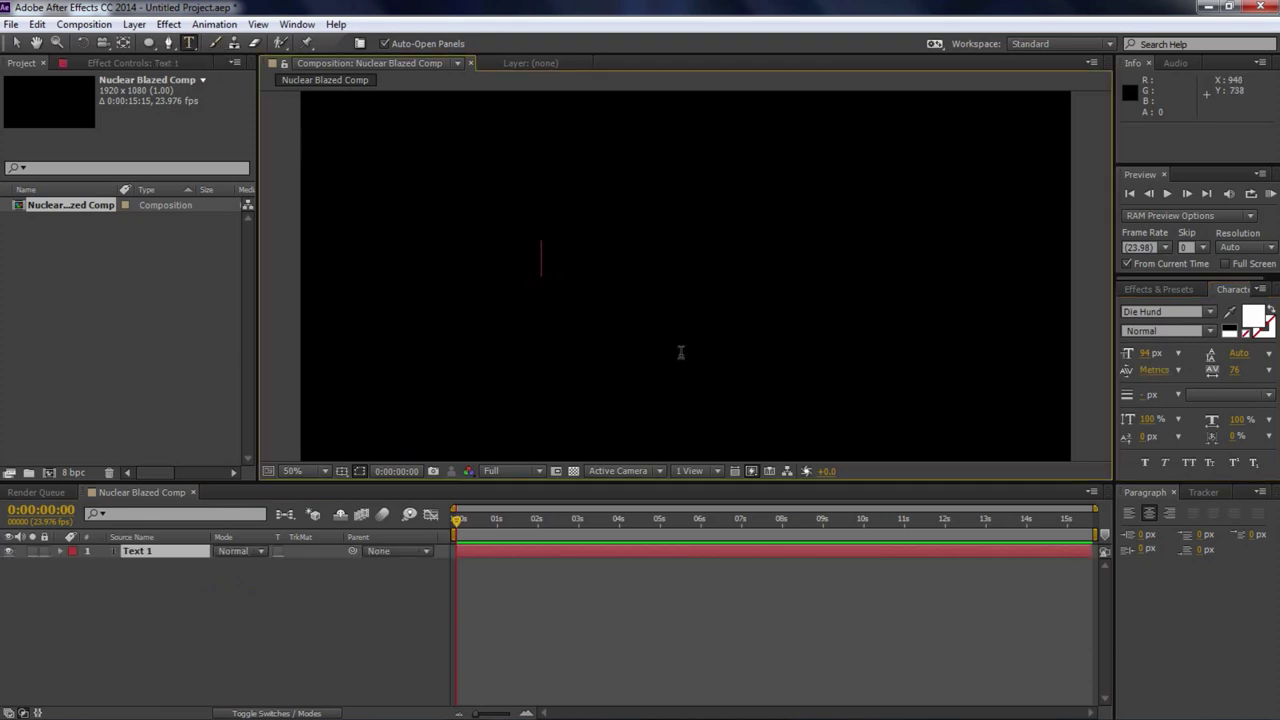
text(NUCLEA)
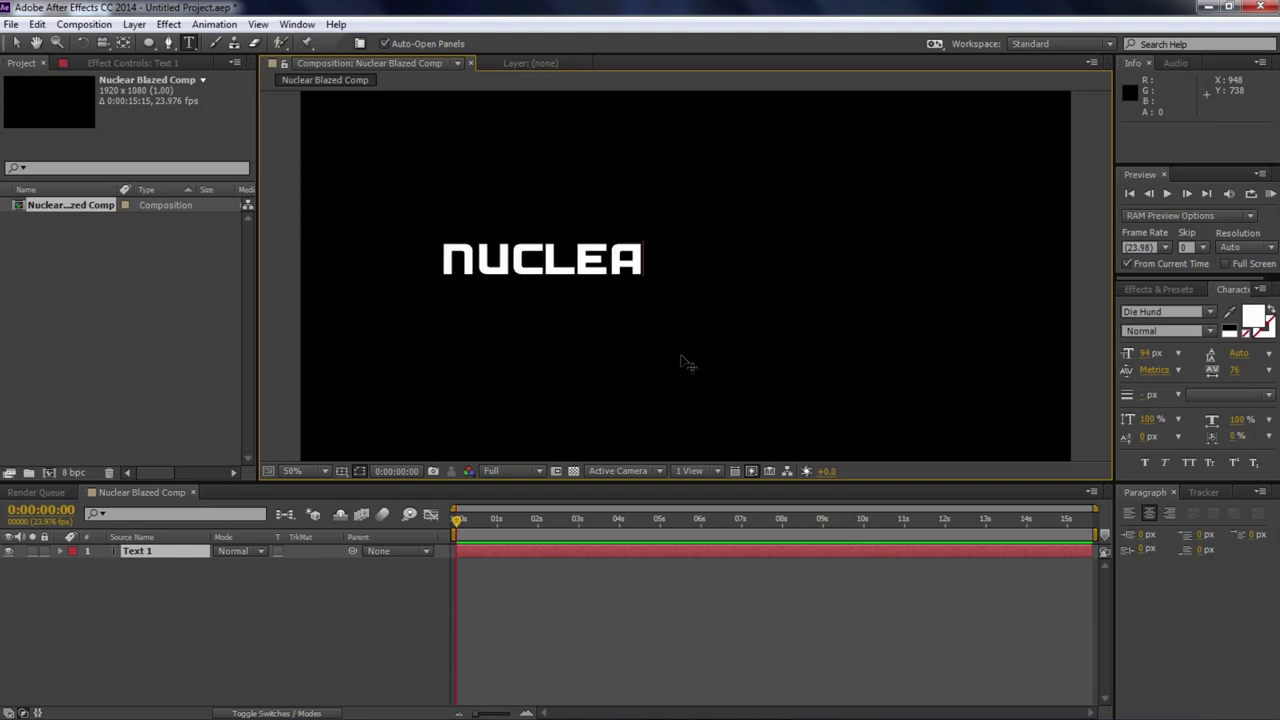
text(R BLAZED)
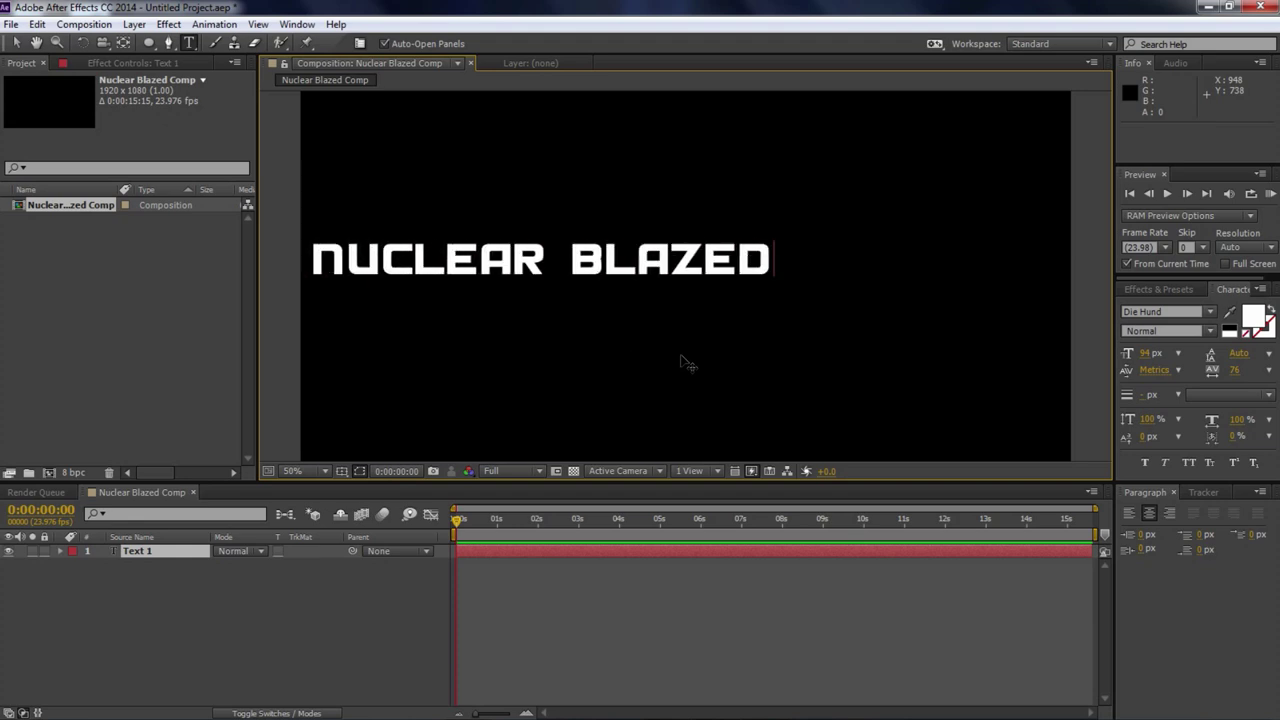
Step: Set the title text's font size to 117 px and position it near the frame's centre at about 946, 624
drag(665, 338, 765, 343)
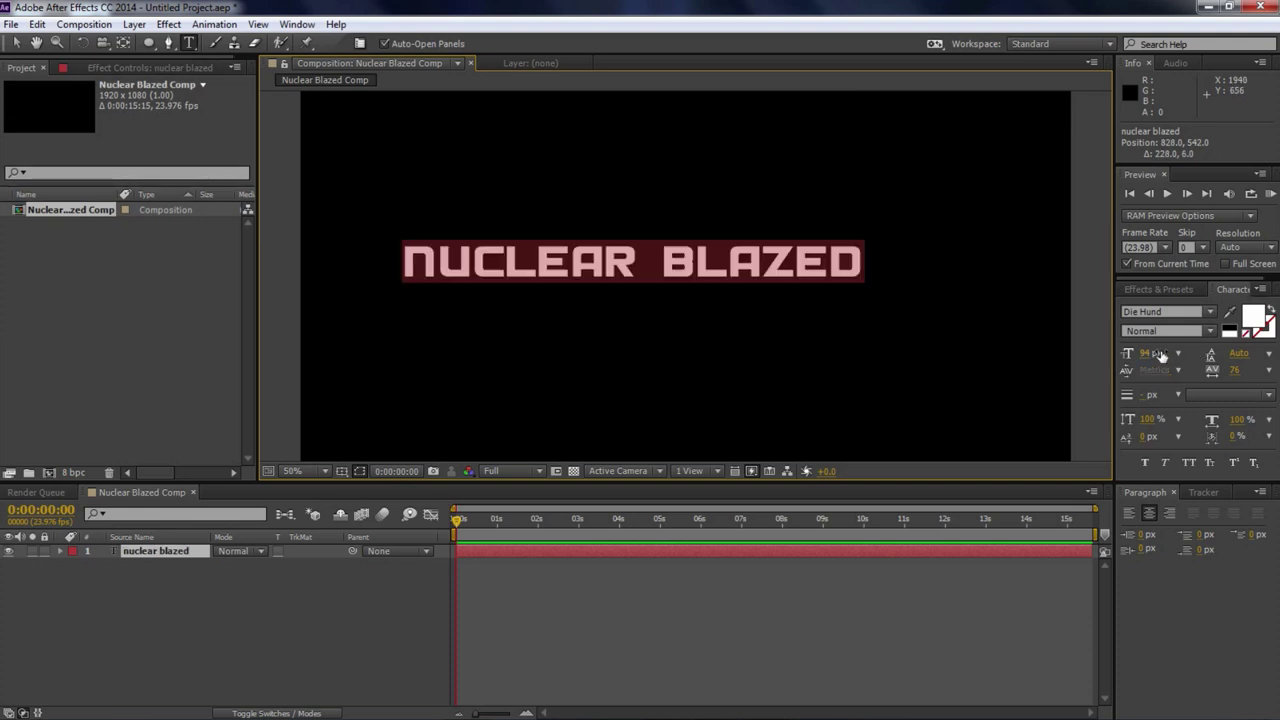
drag(1151, 356, 1166, 355)
drag(818, 390, 880, 429)
double_click(880, 429)
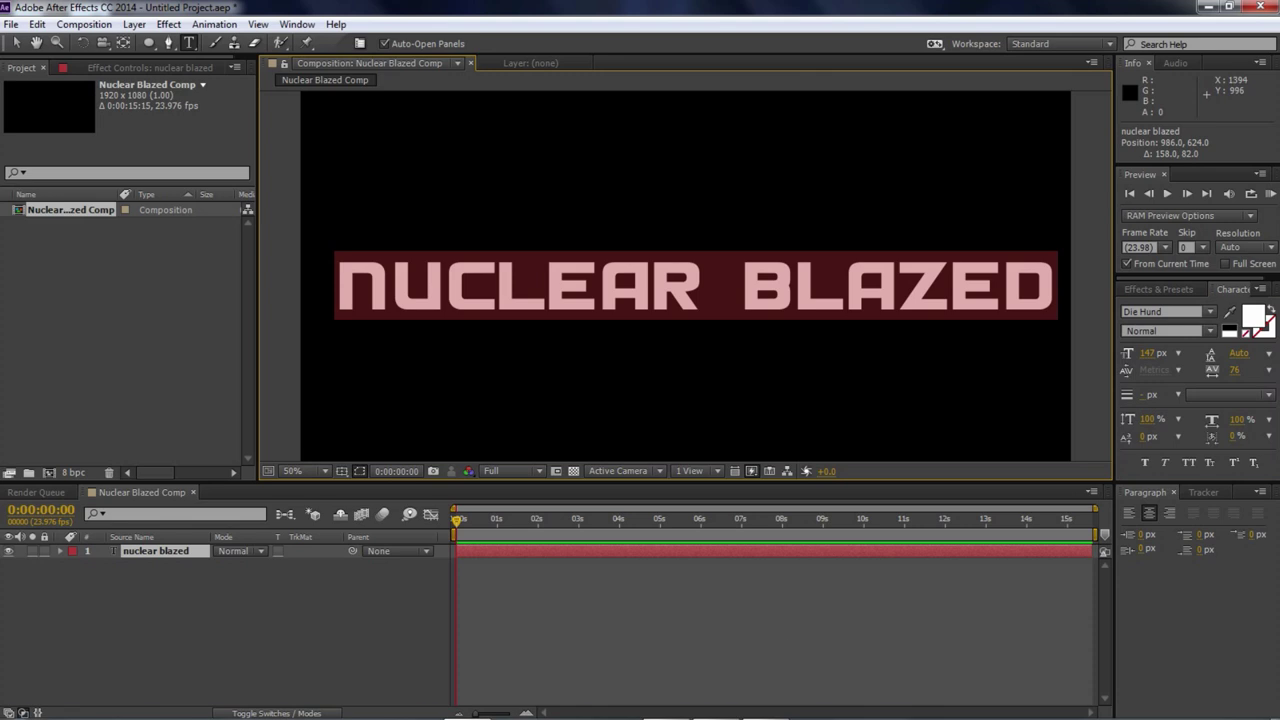
drag(1147, 354, 1126, 362)
drag(908, 377, 900, 383)
double_click(880, 389)
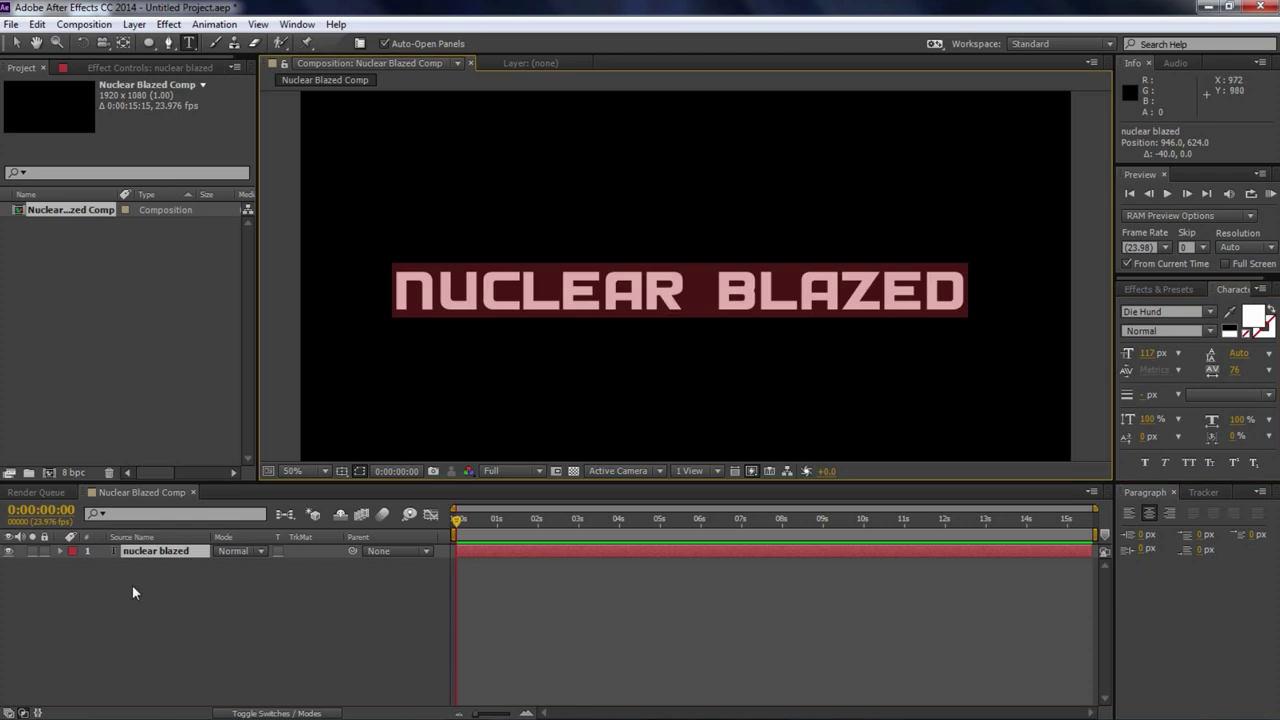
click(160, 591)
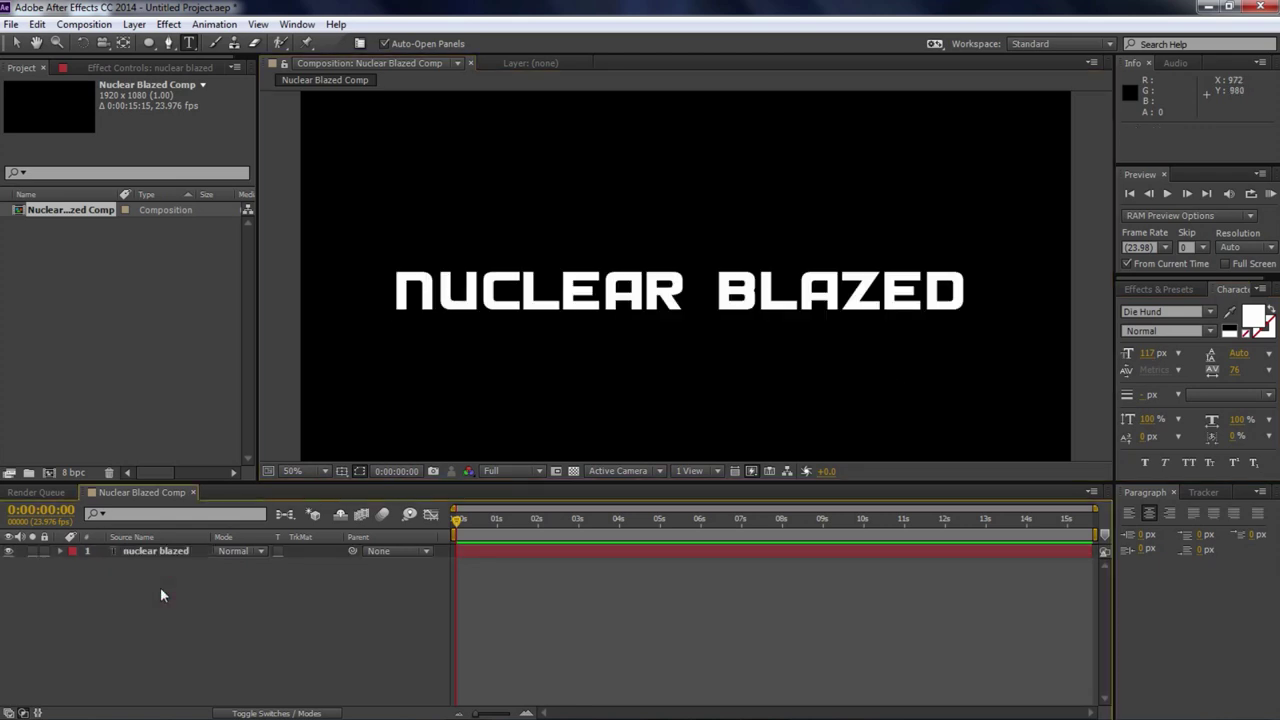
Step: Create a black solid layer named "Lava" at the full composition size
key(ctrl+y)
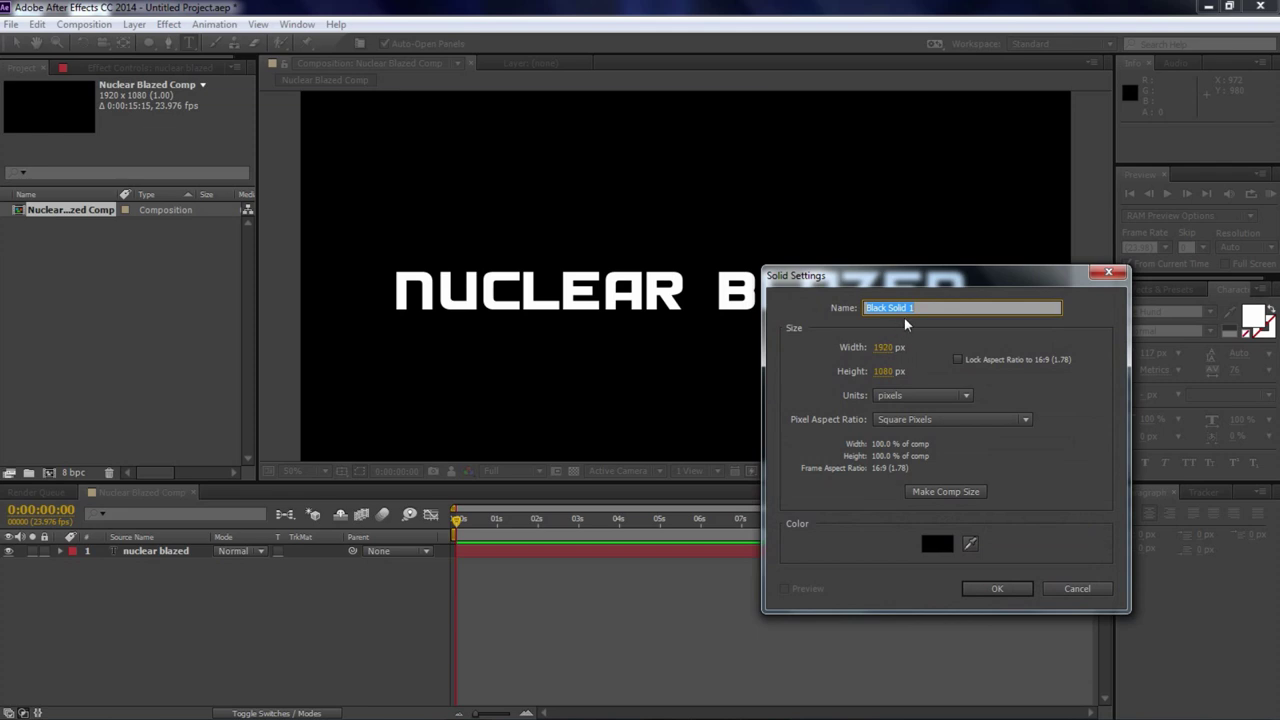
text(La)
key(Return)
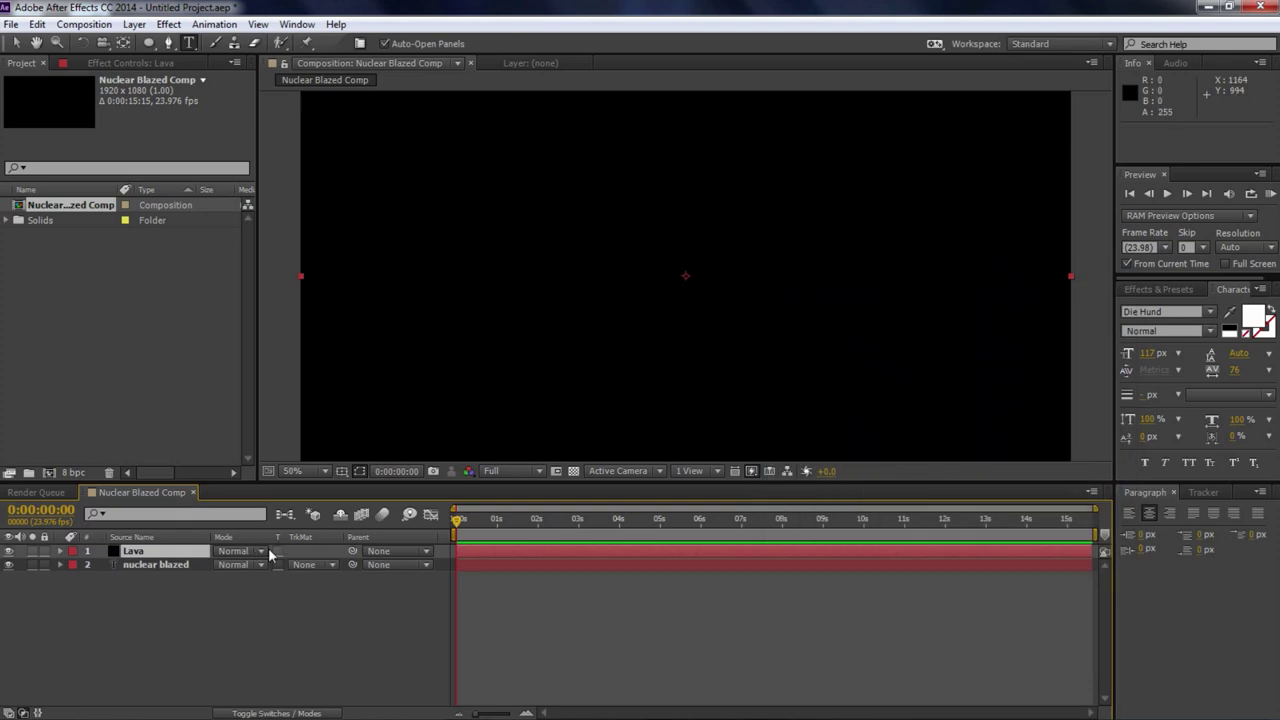
Step: Pre-compose the Lava solid as "Lava Comp", moving all attributes into the new composition
key(ctrl+shift+c)
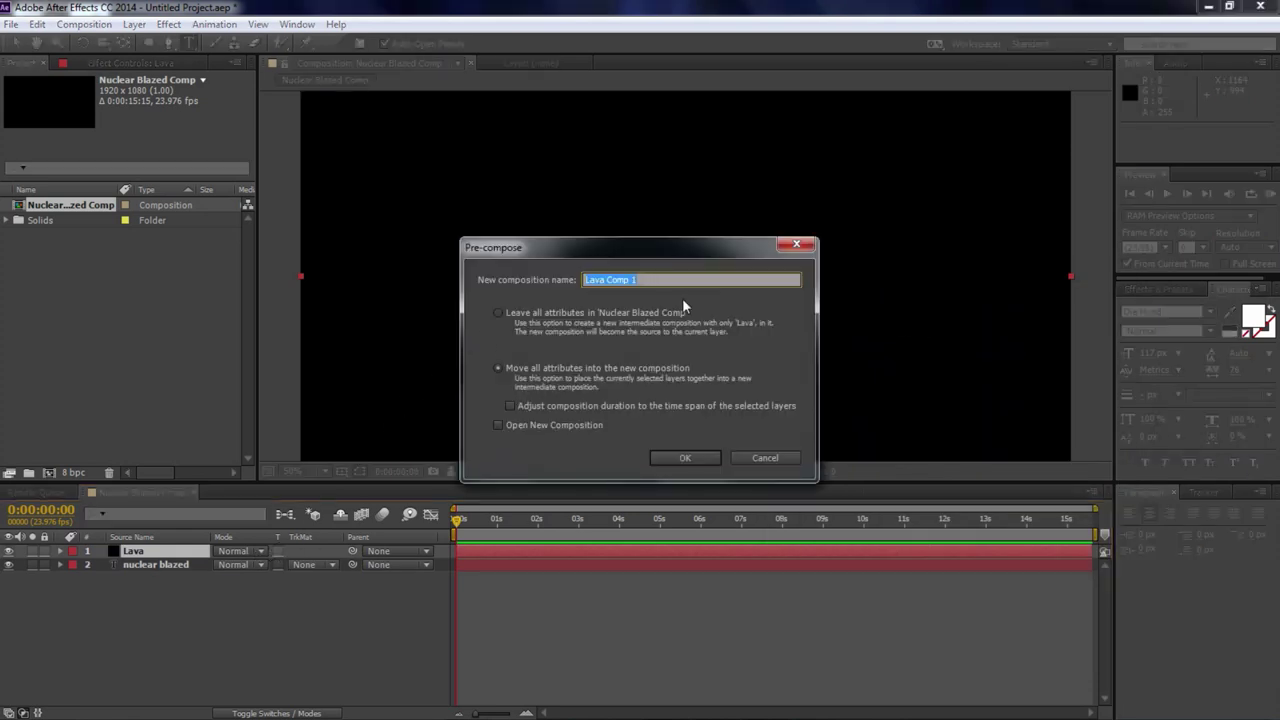
key(BackSpace)
text(Lava Comp)
key(Return)
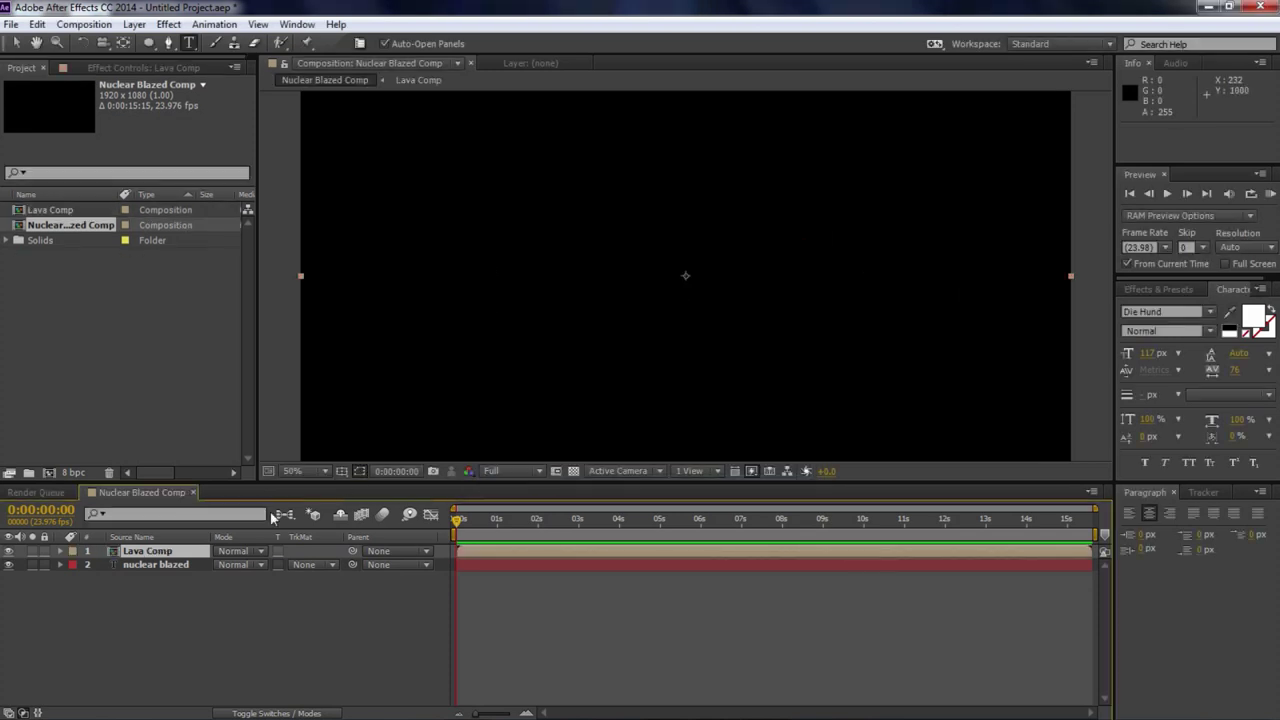
Step: Open Lava Comp and apply the Fractal Noise effect to the Lava solid
double_click(155, 552)
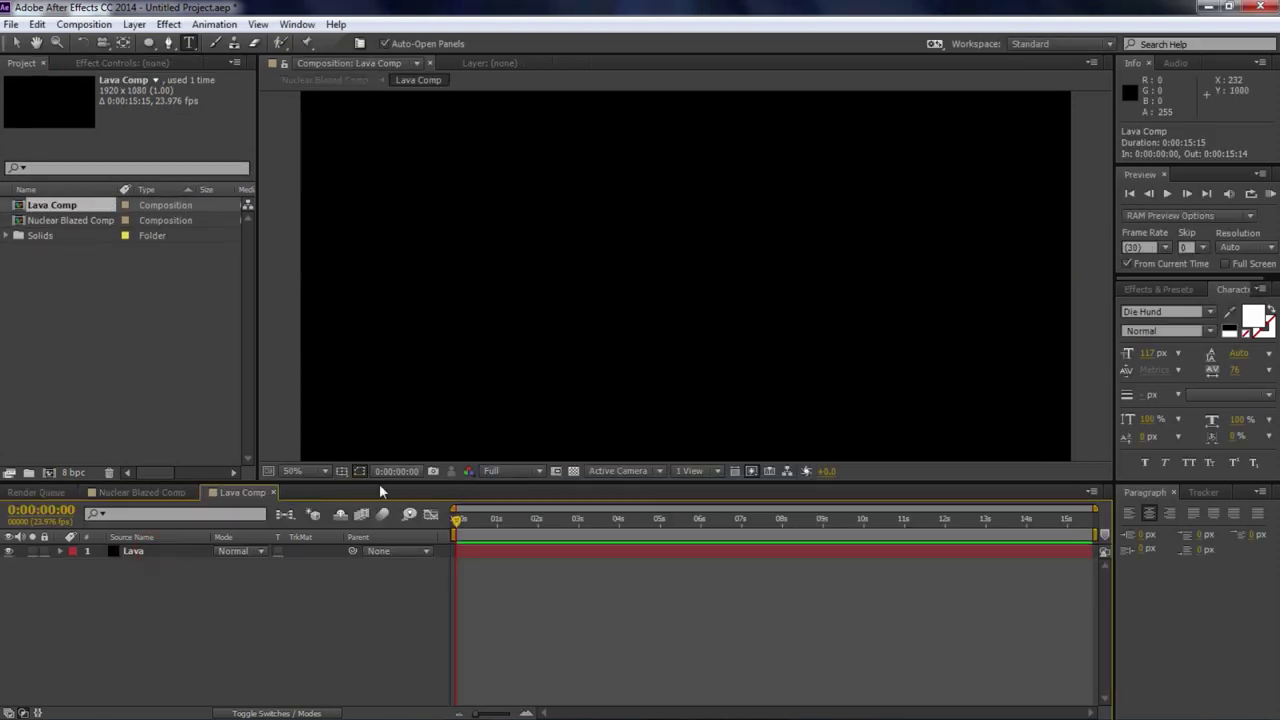
click(177, 551)
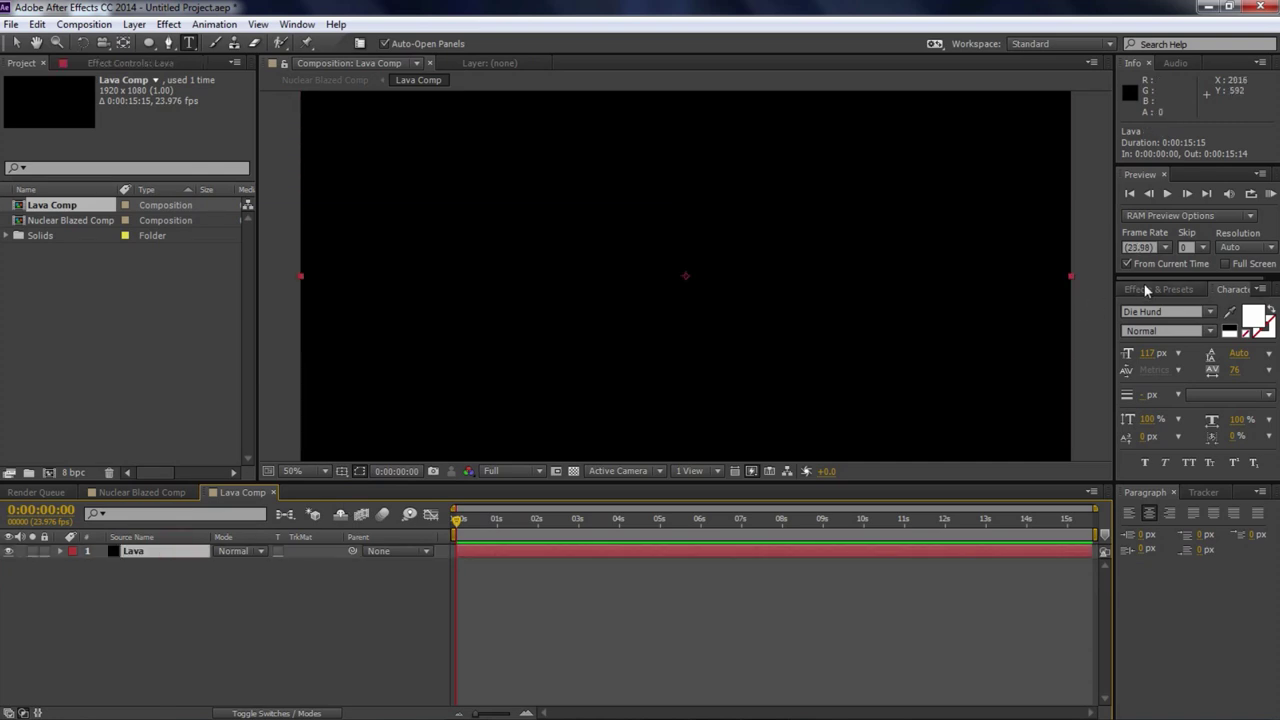
click(1144, 288)
click(1157, 306)
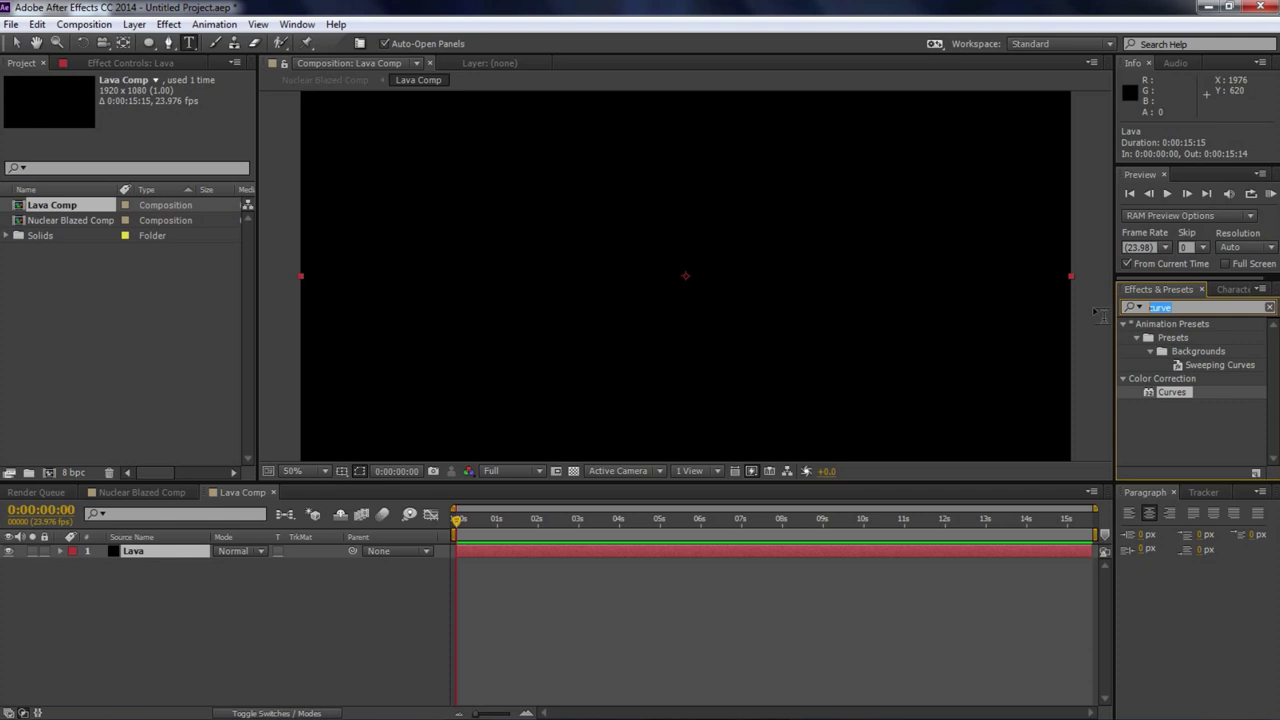
text(fract)
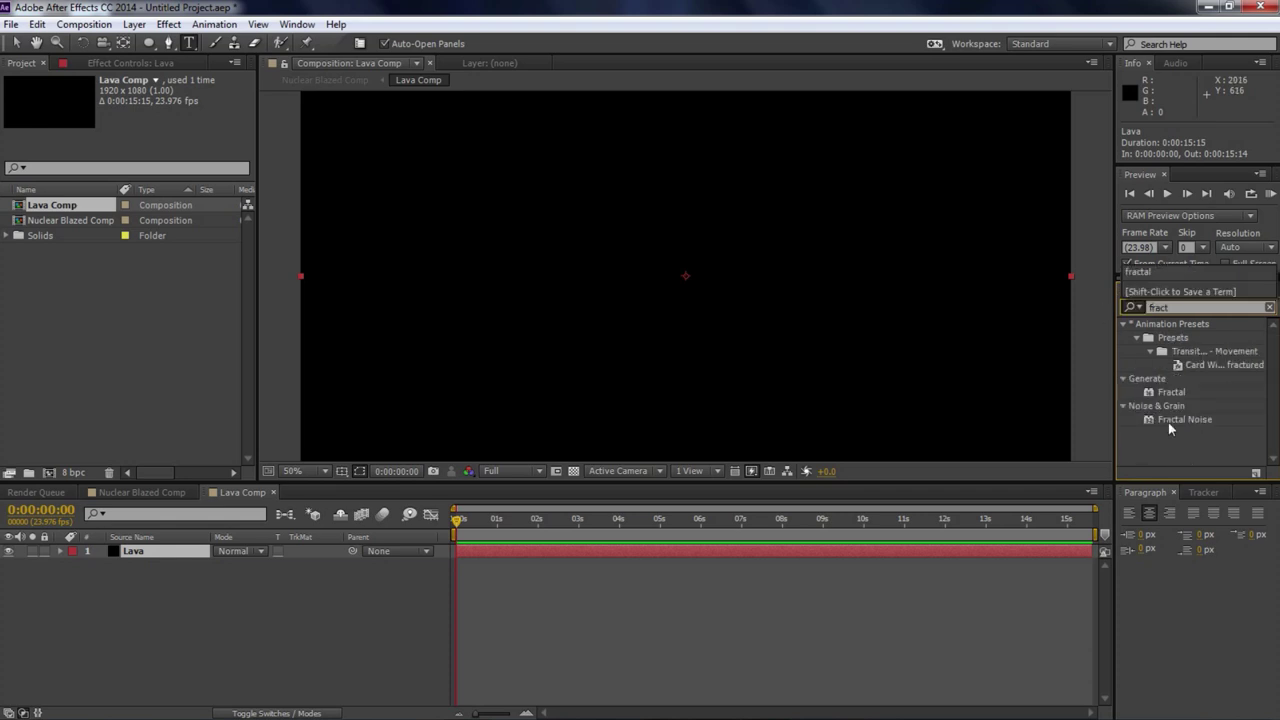
drag(1172, 420, 935, 556)
Step: Lower the Lava layer's Fractal Noise brightness to -33 and raise its transform scale to 127.7
drag(150, 162, 123, 162)
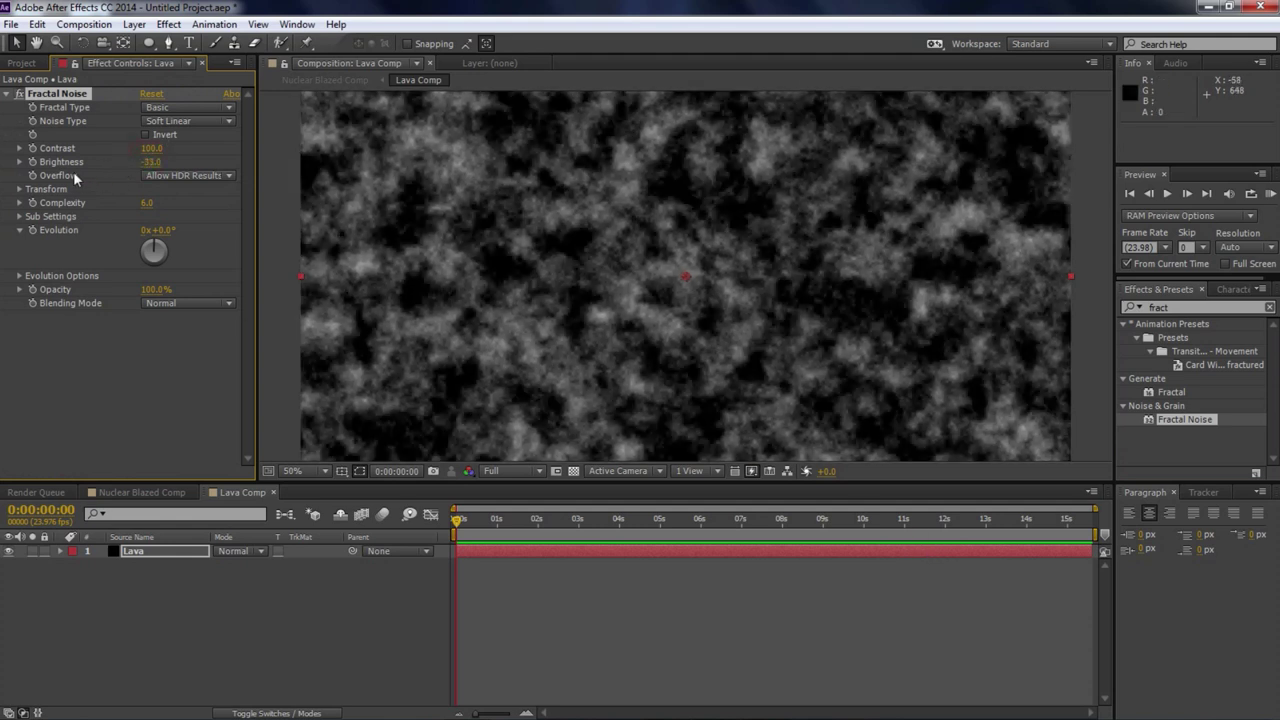
click(20, 189)
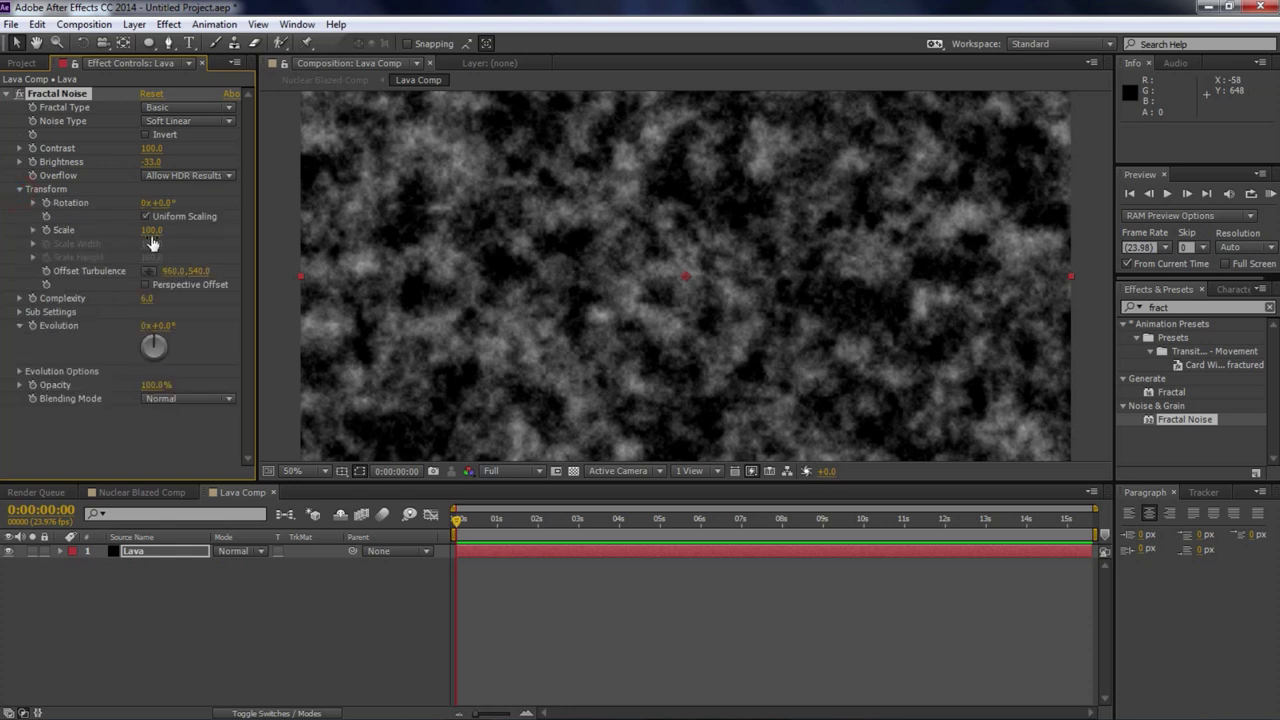
drag(148, 162, 148, 162)
drag(88, 253, 93, 251)
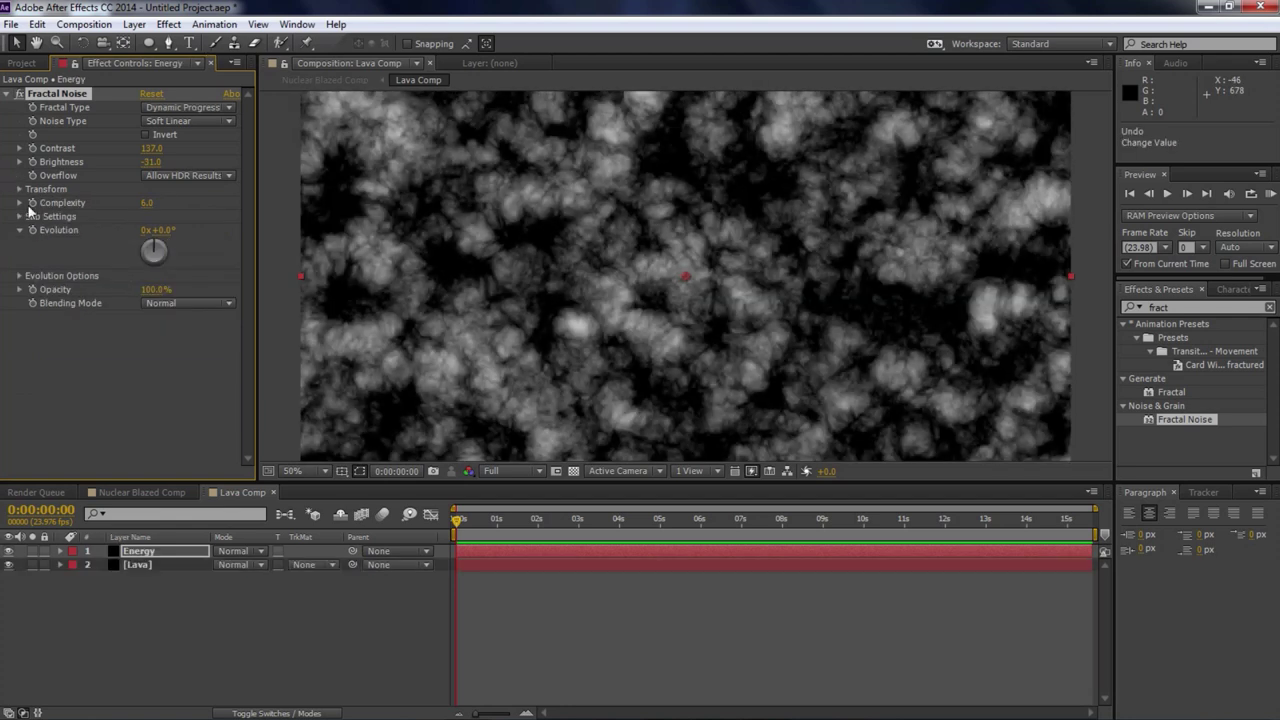
Step: Set the Energy layer's Fractal Noise sub rotation to 177° and its transform scale to 185.7
click(20, 217)
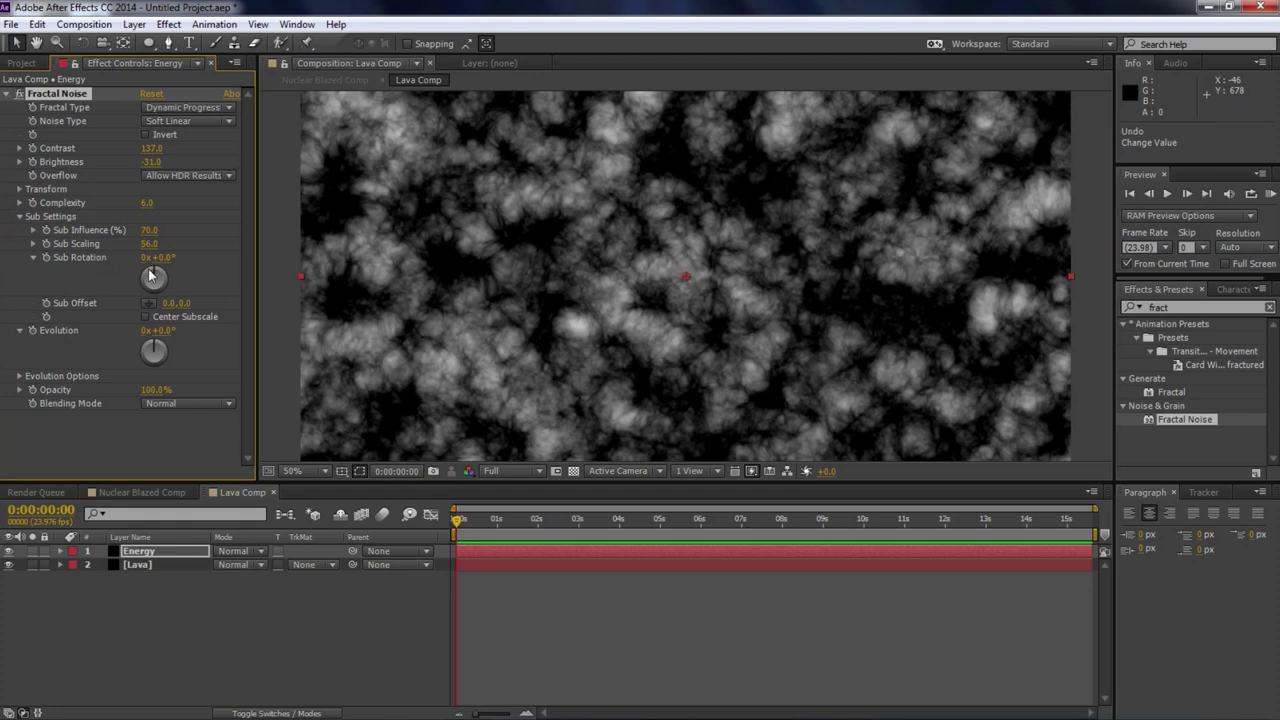
drag(166, 259, 303, 256)
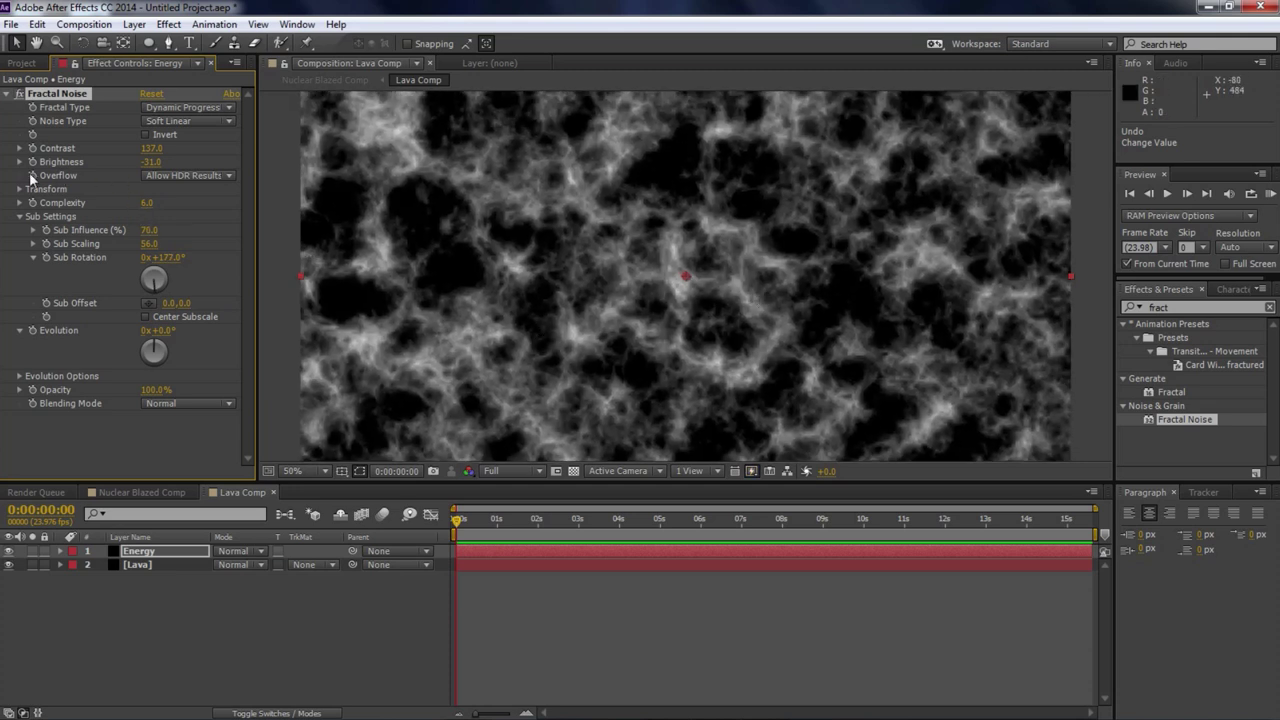
click(19, 189)
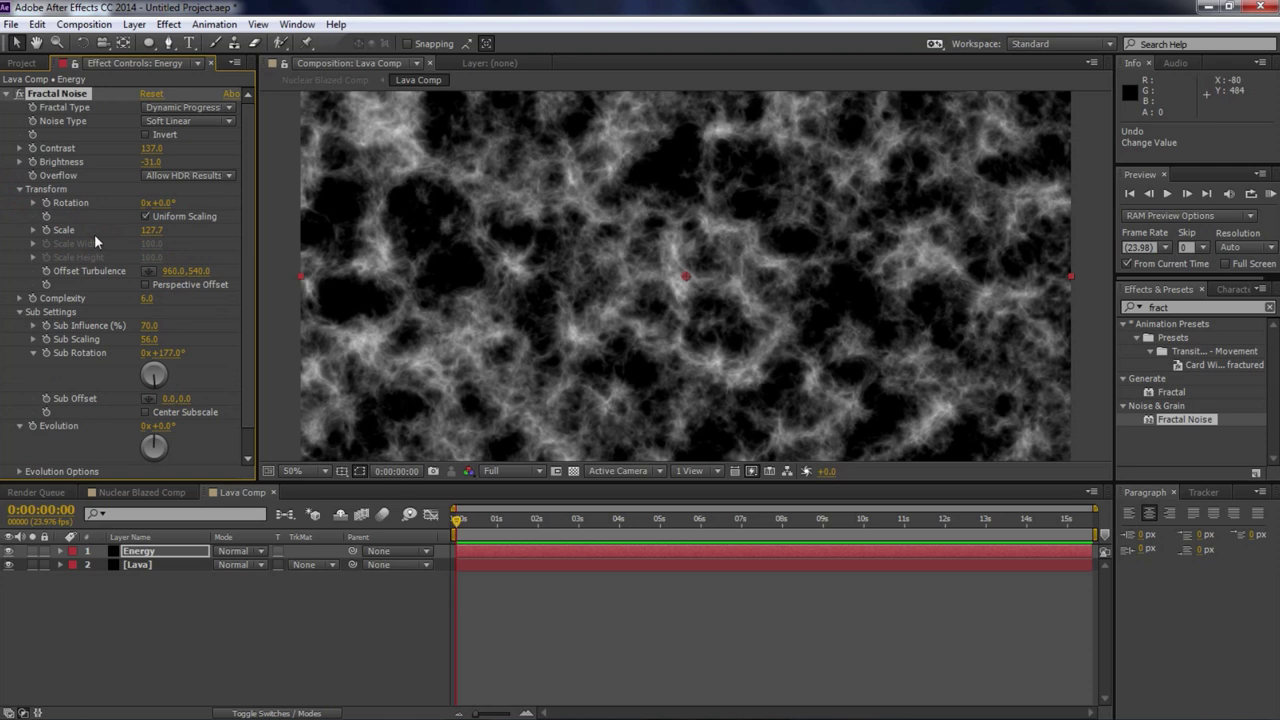
click(33, 230)
drag(84, 252, 105, 252)
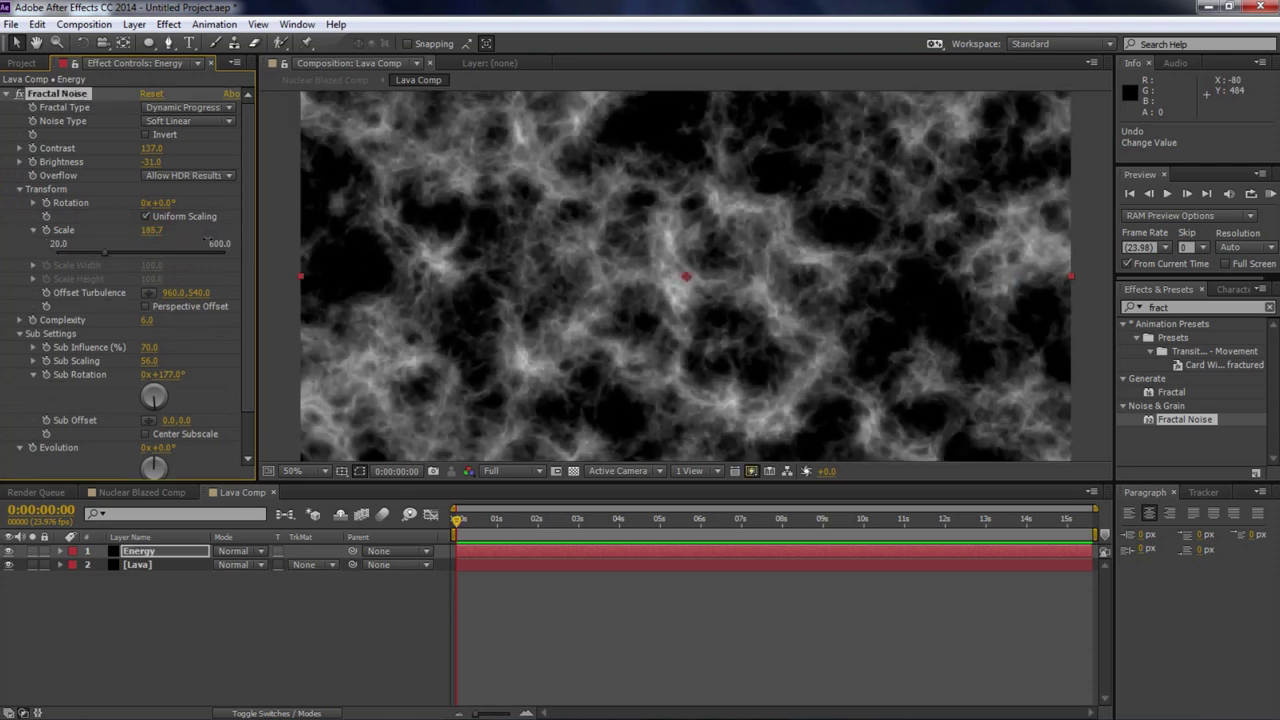
click(20, 190)
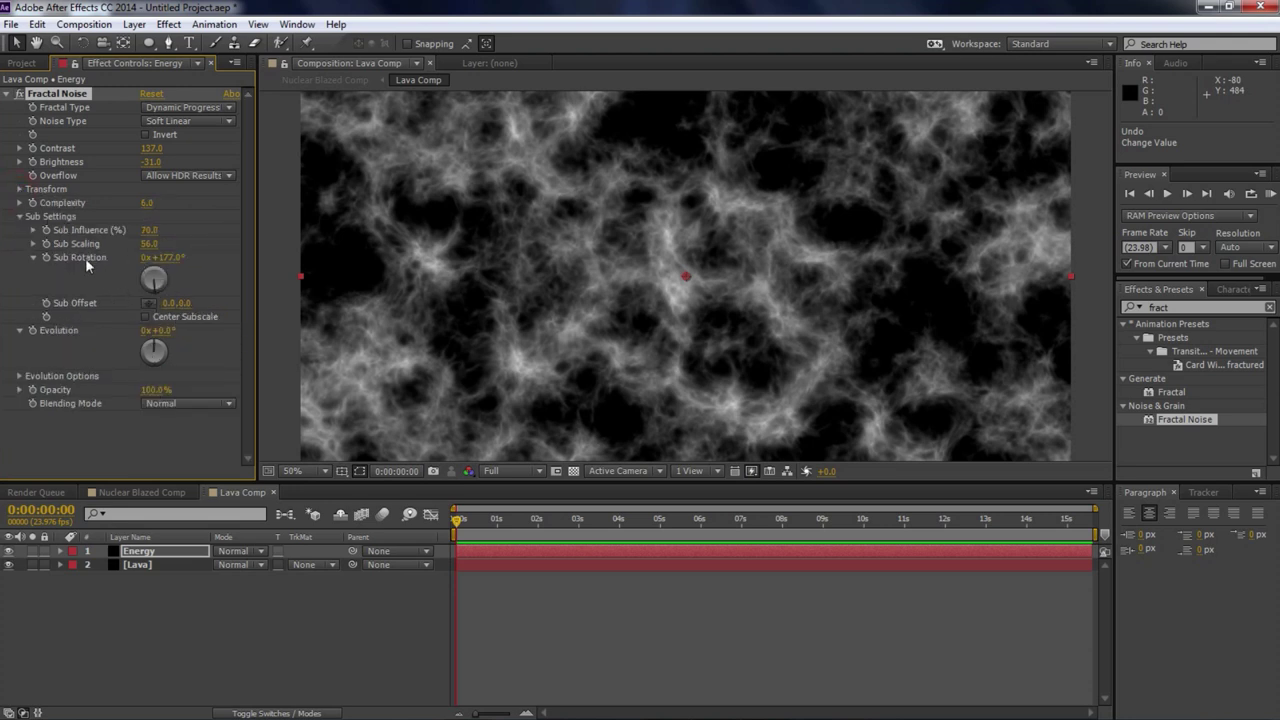
Step: Raise the Energy layer's Fractal Noise complexity to 8.0 and set the layer's blending mode to Screen
drag(147, 203, 275, 209)
click(21, 217)
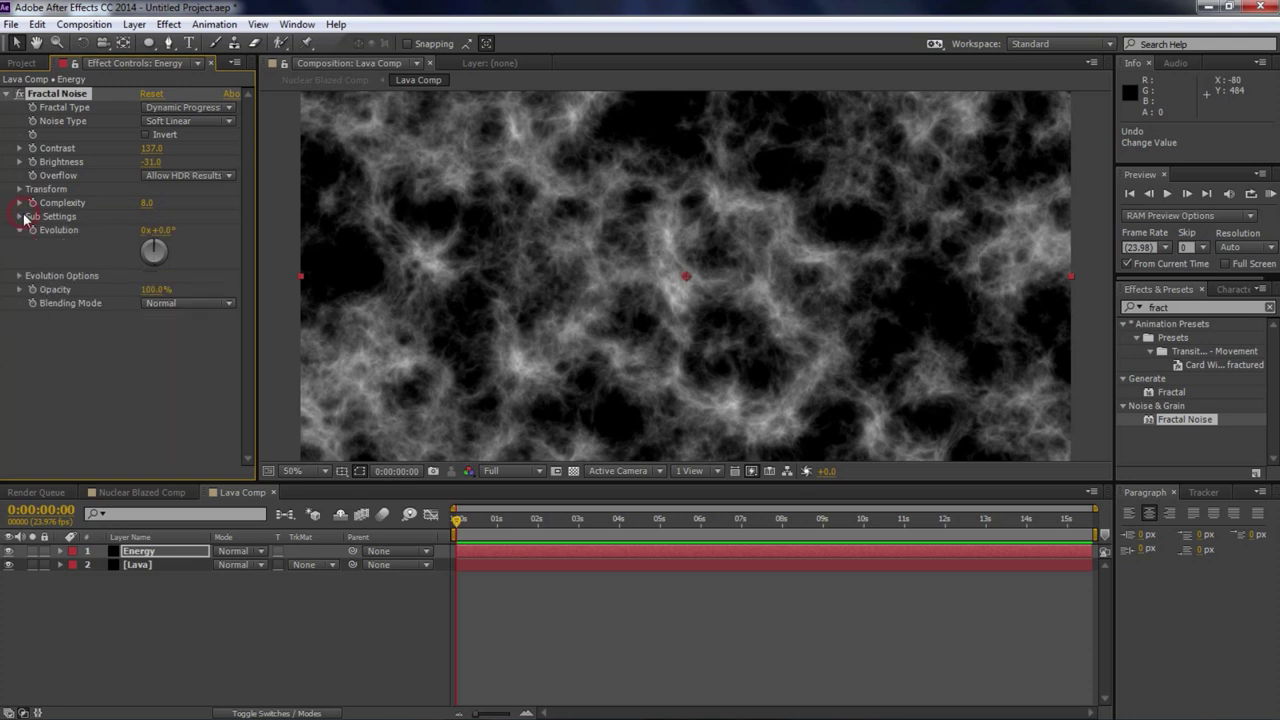
click(6, 93)
click(225, 552)
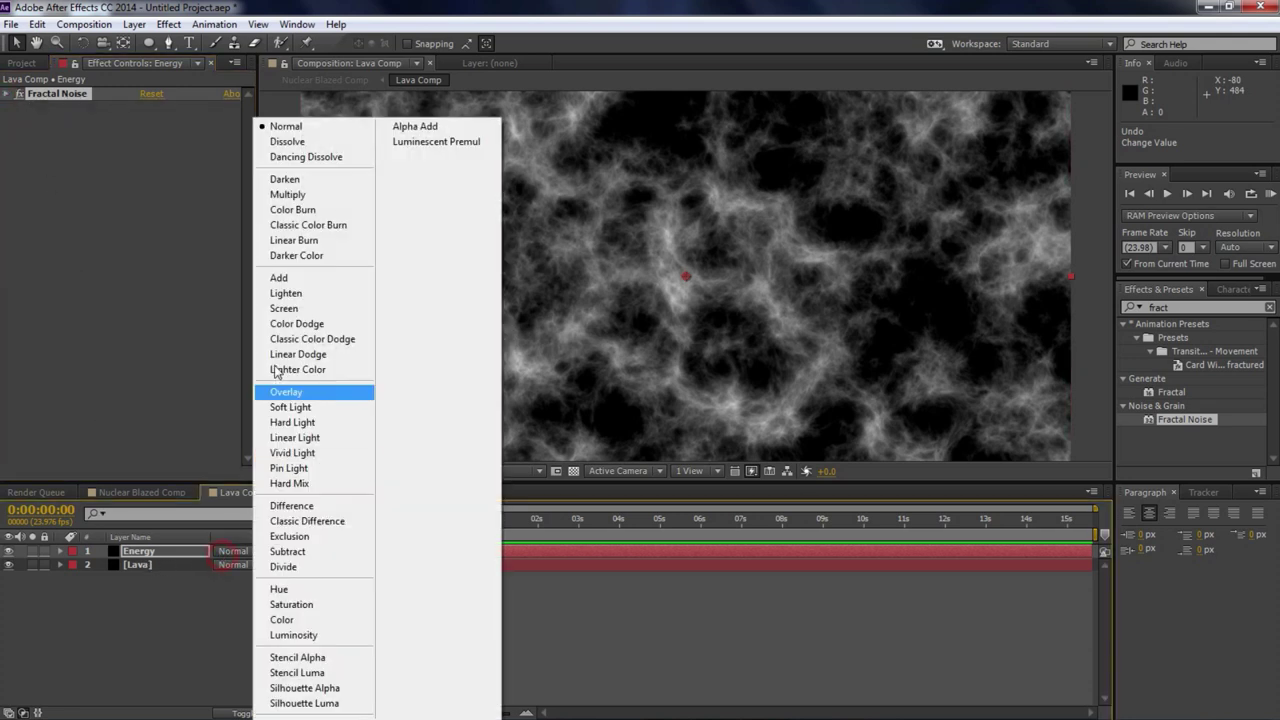
click(285, 312)
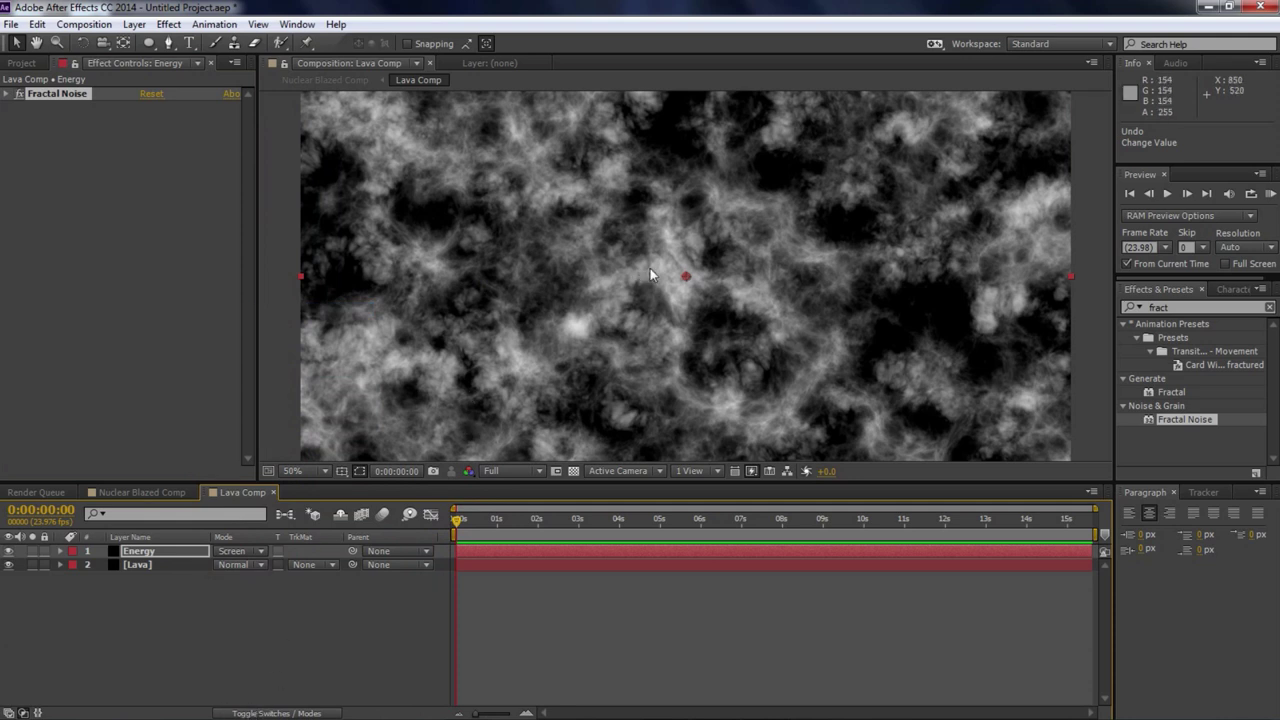
Step: Shift the Lava layer slightly within the frame to position 928, 584
click(155, 565)
drag(582, 144, 567, 160)
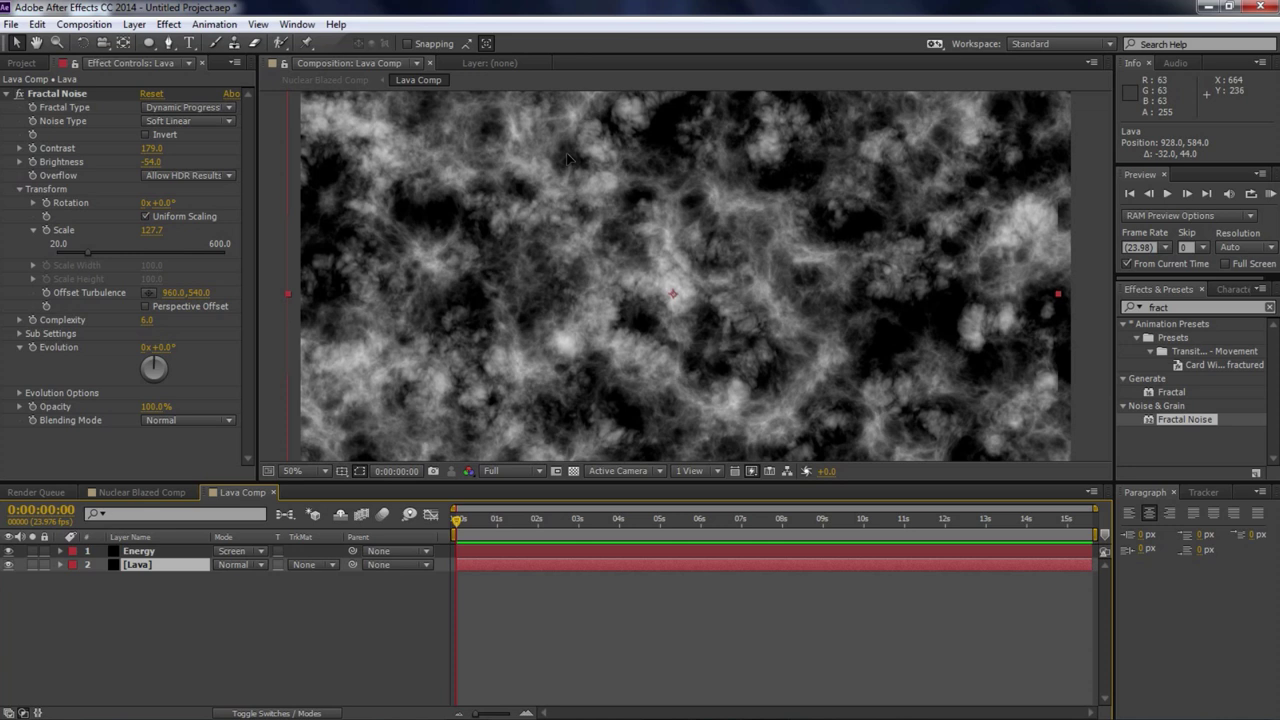
Step: Duplicate the Lava layer and rename the upper copy to Highlights
key(Return)
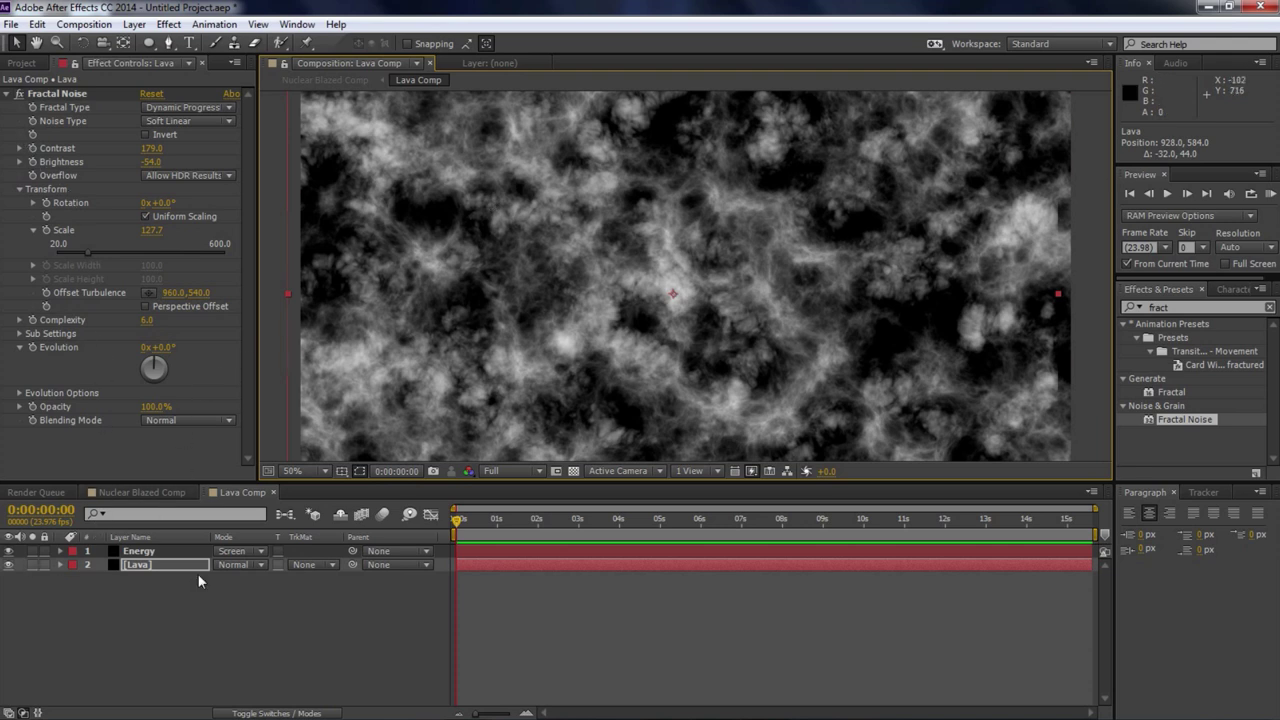
key(Return)
key(ctrl+d)
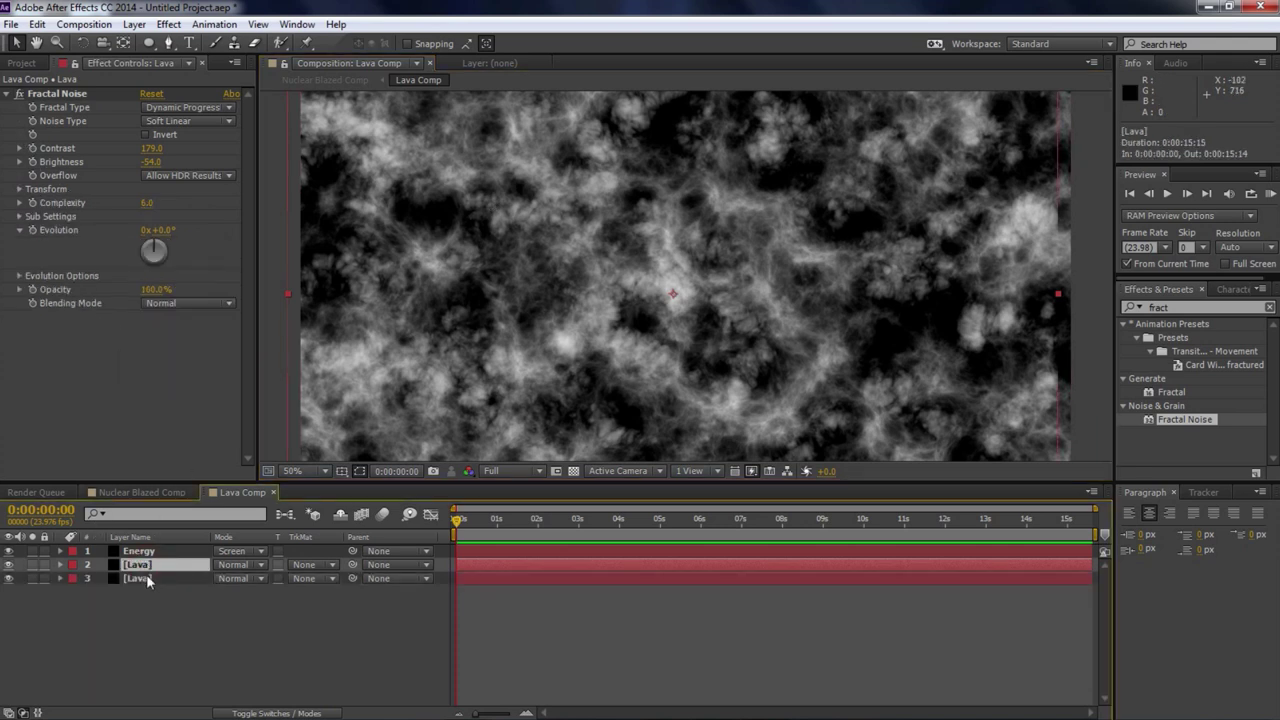
right_click(141, 568)
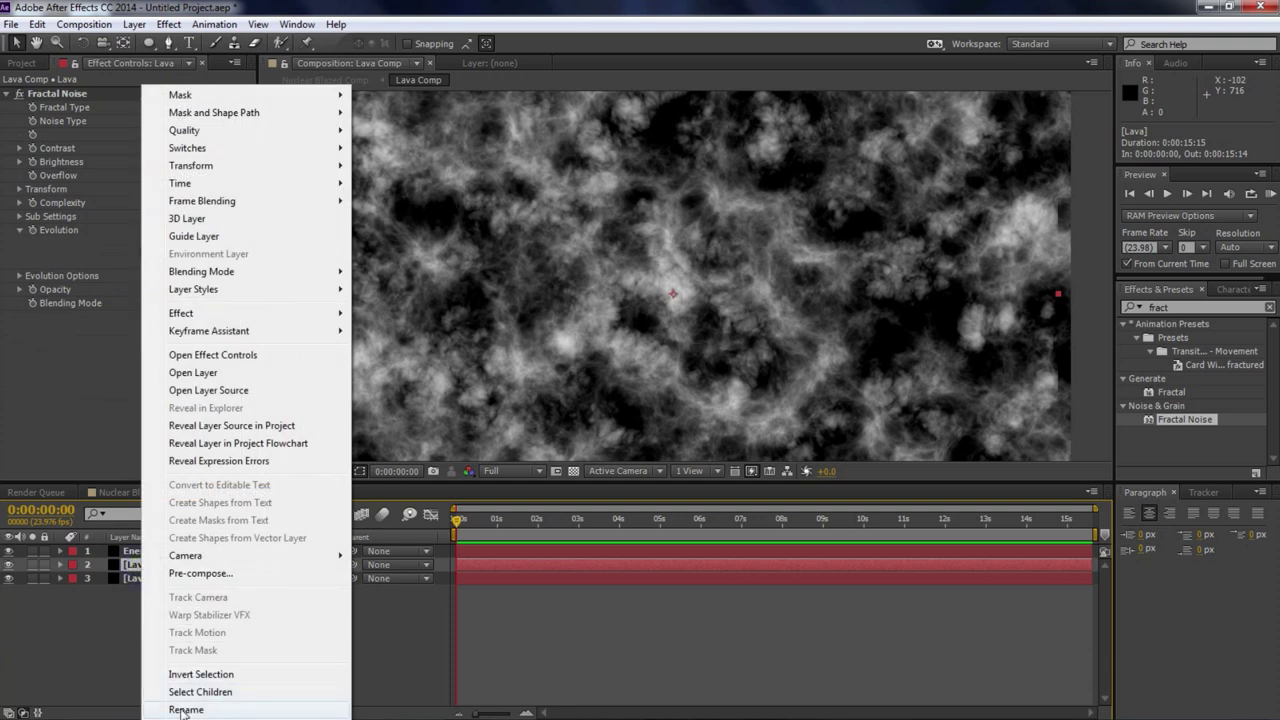
click(185, 710)
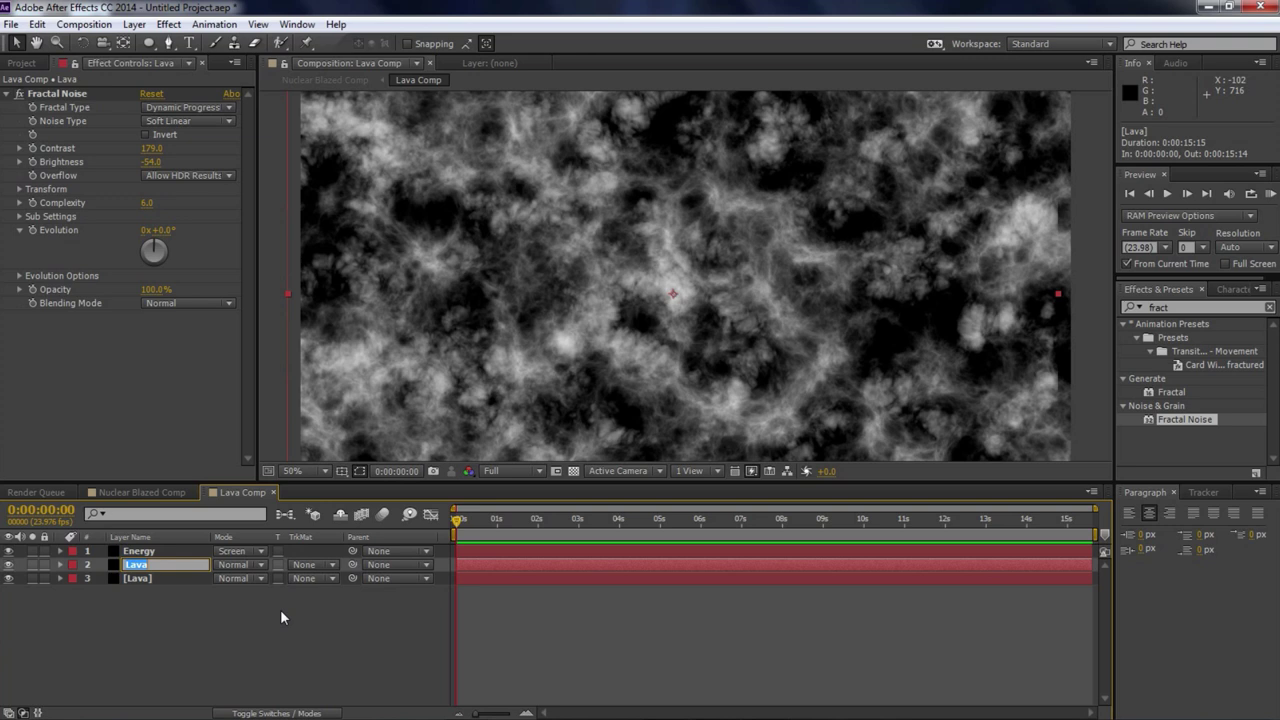
text(Highlights)
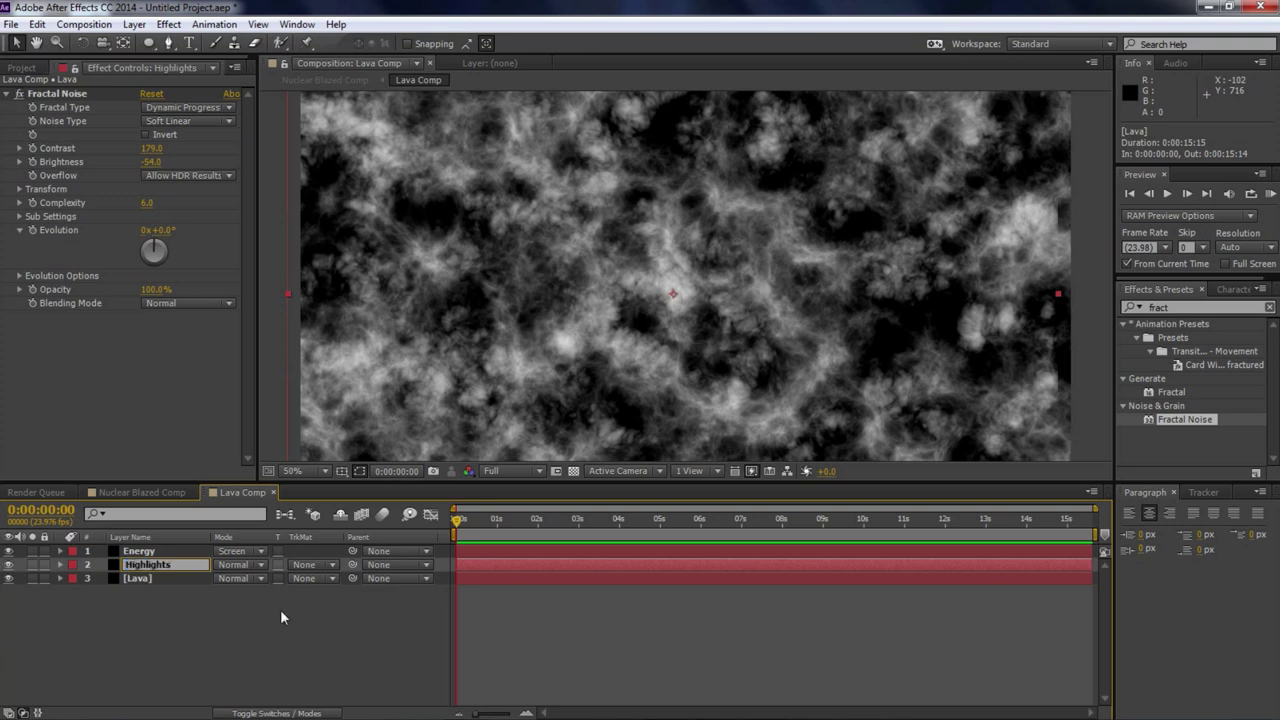
key(Return)
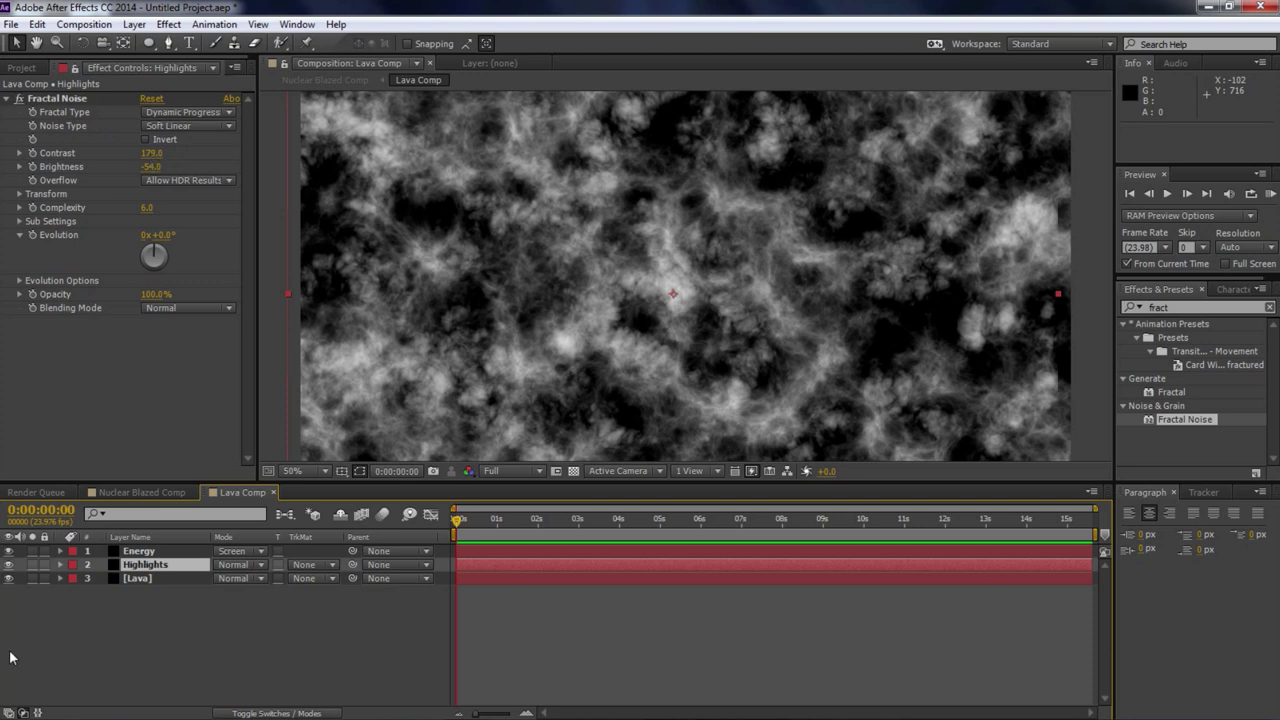
Step: Solo the Highlights layer and set its Fractal Noise transform scale to 54.7, contrast to 318 and sub rotation to 197°
click(32, 565)
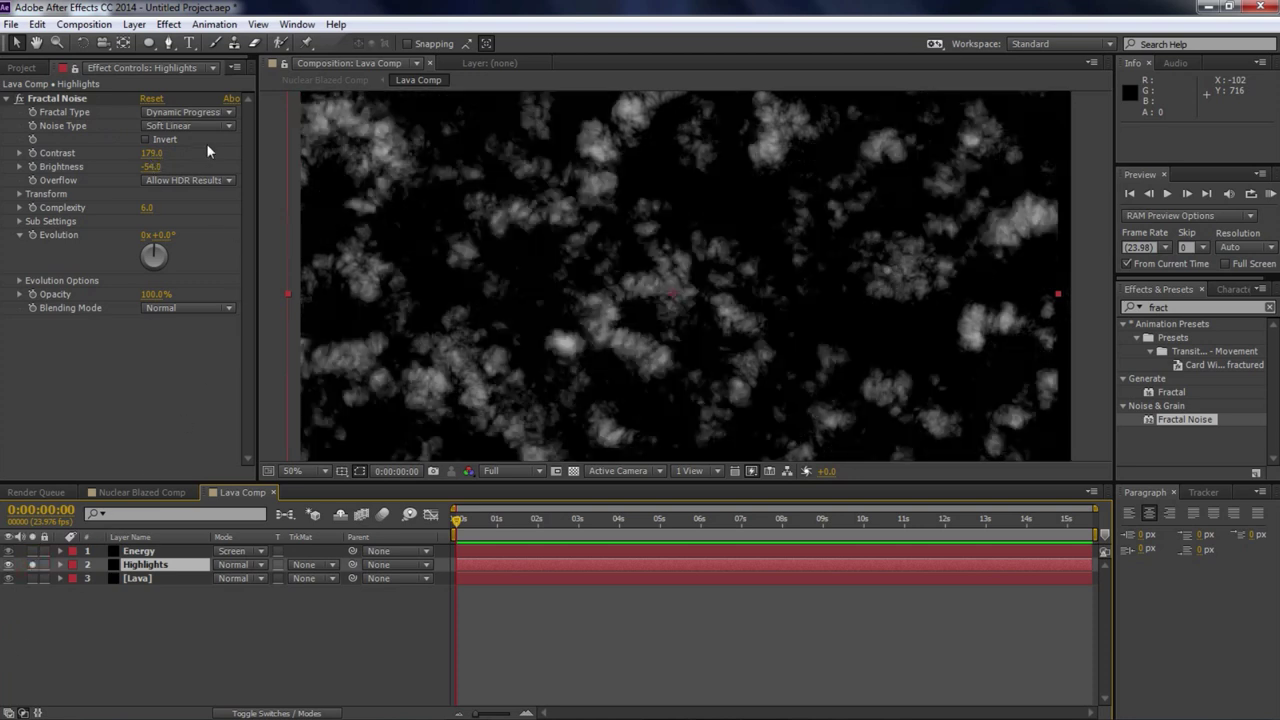
click(19, 194)
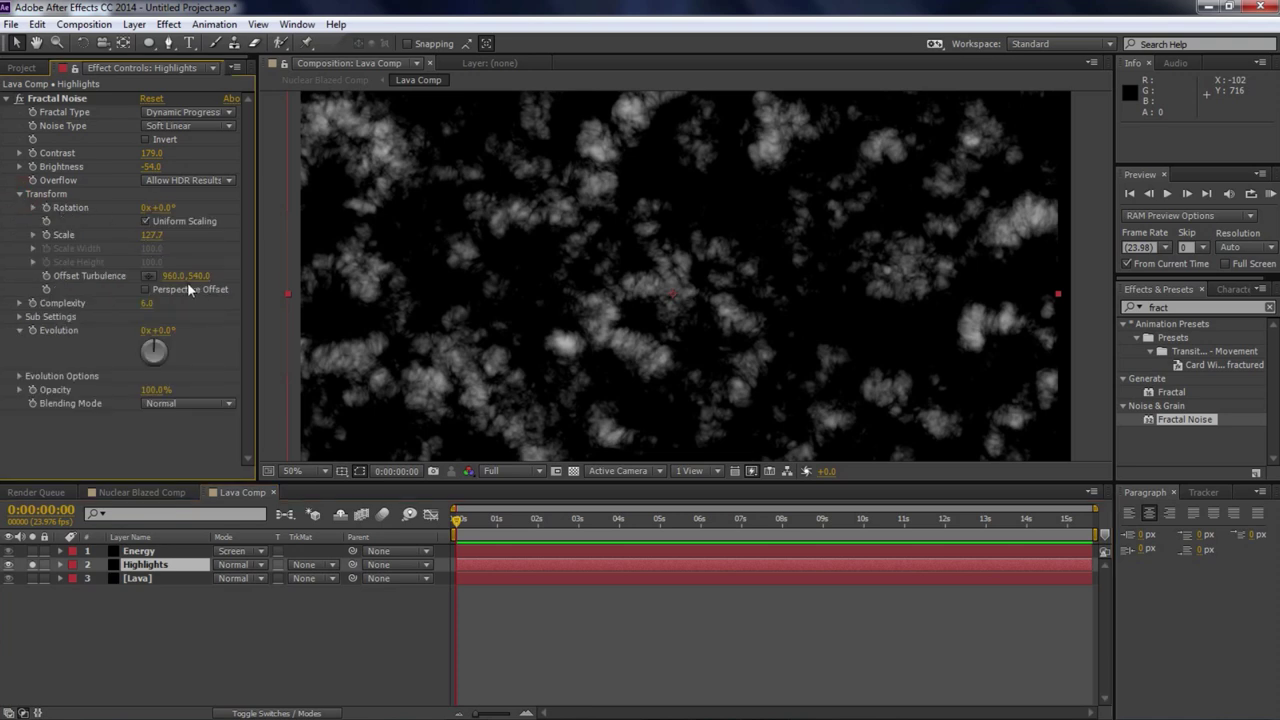
drag(152, 244, 99, 240)
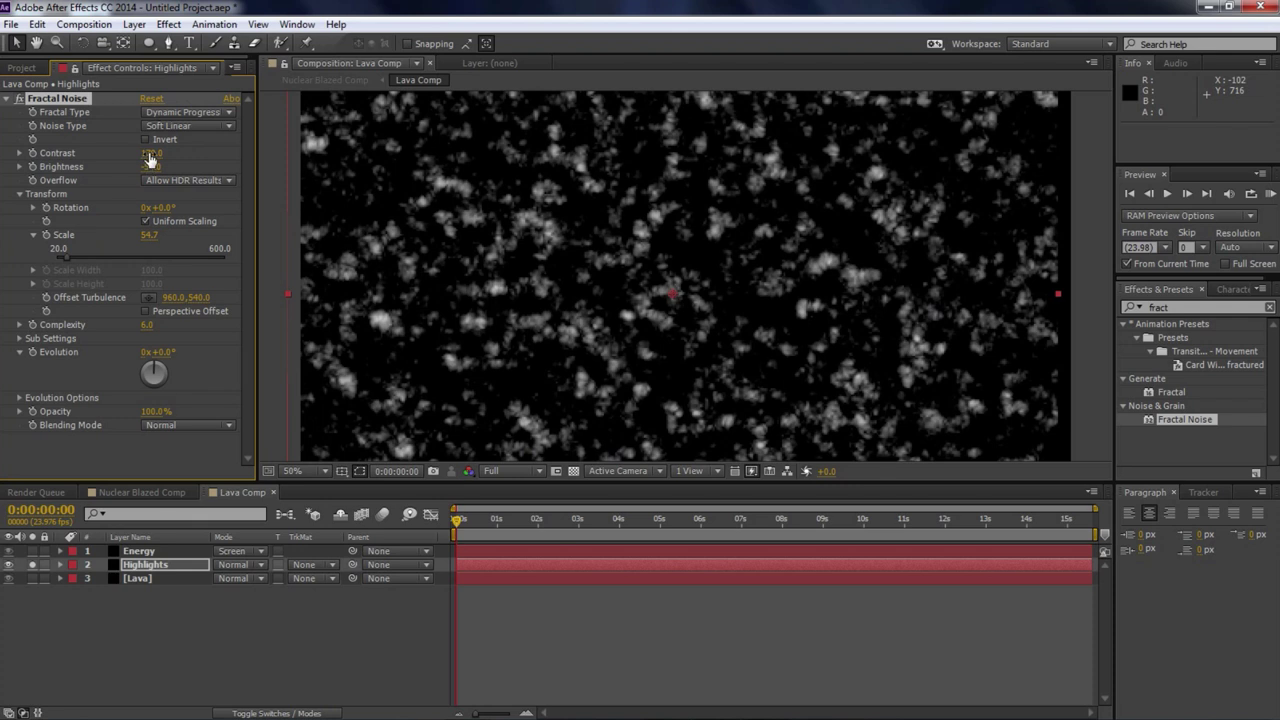
drag(150, 153, 199, 155)
drag(222, 155, 183, 181)
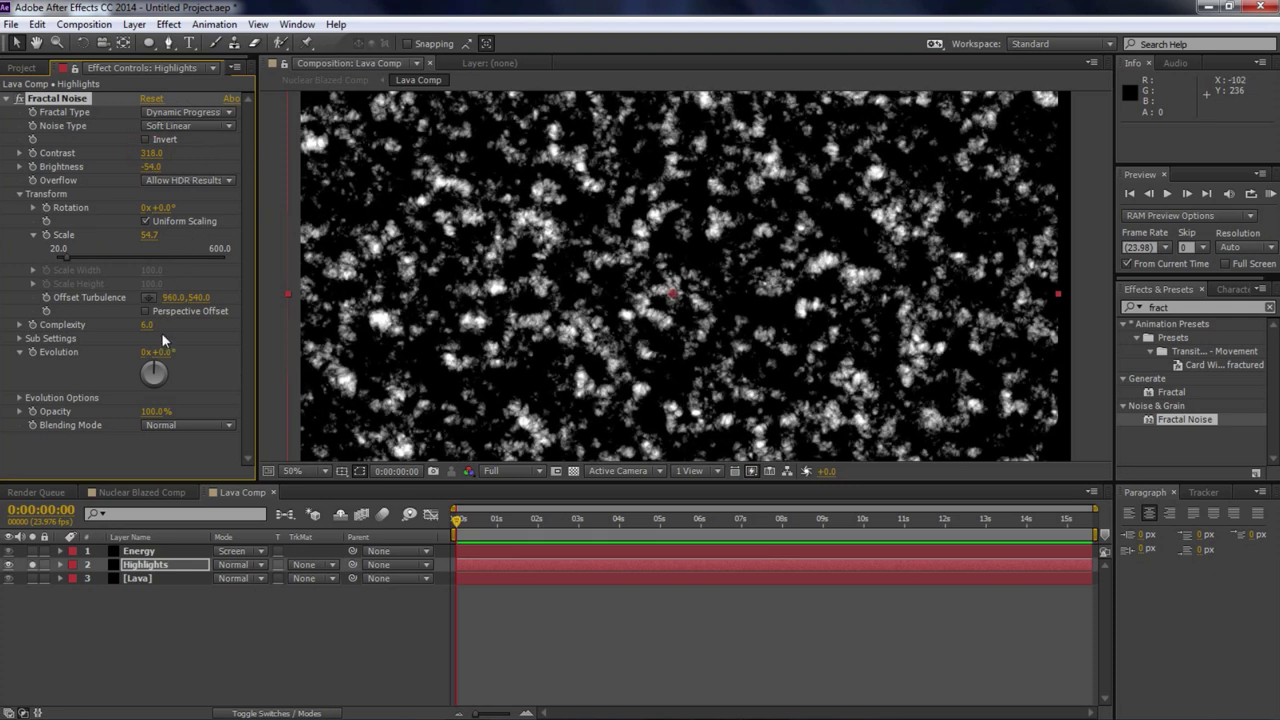
click(19, 338)
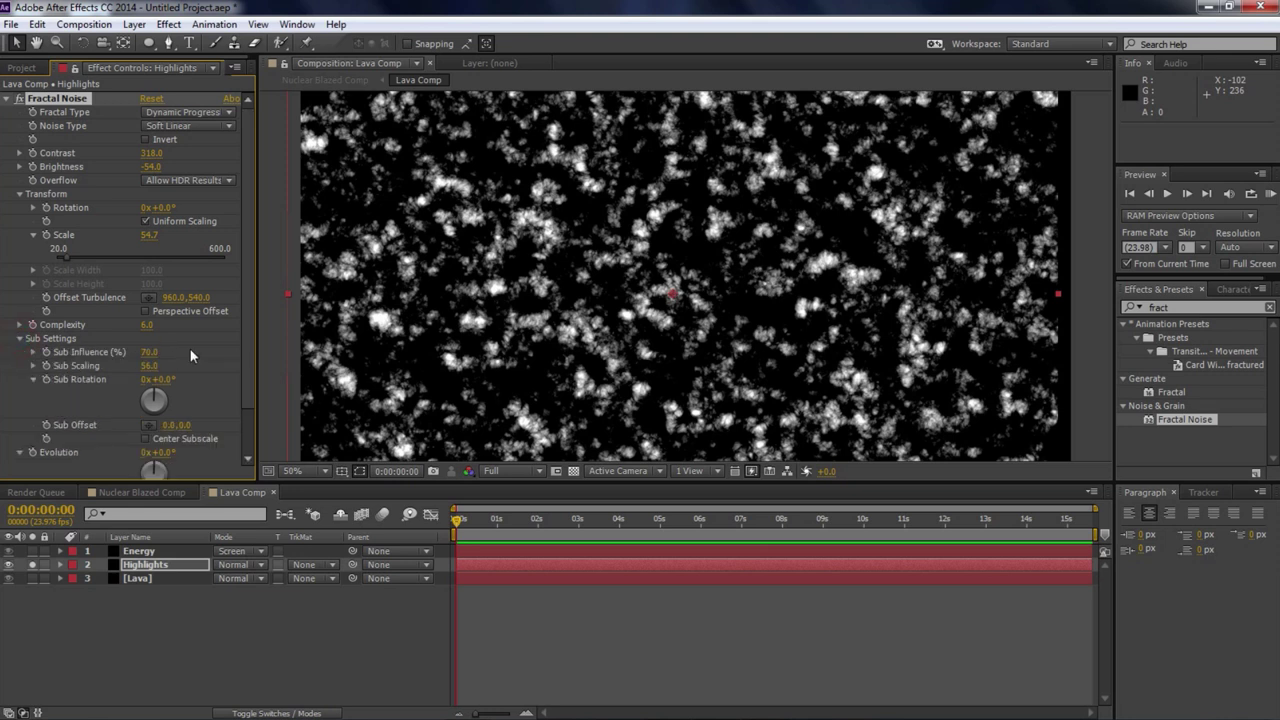
drag(162, 381, 305, 385)
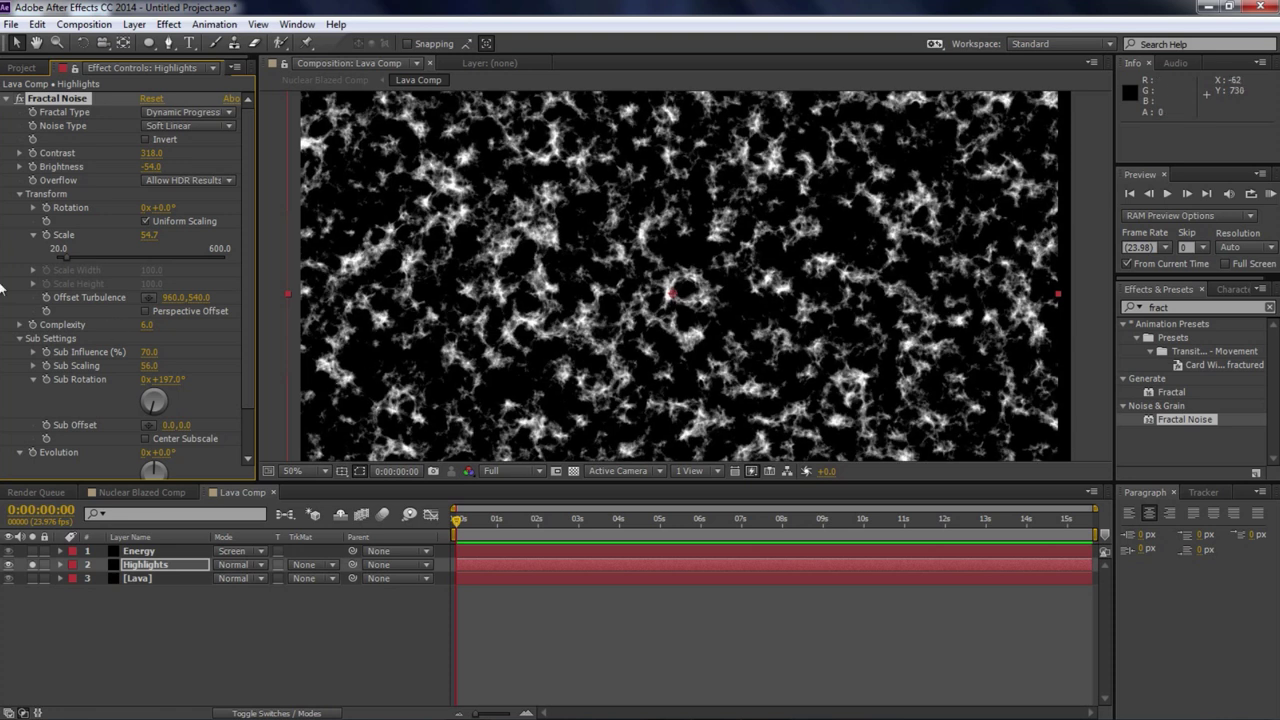
click(9, 98)
Step: Set the Highlights layer's blending mode to Screen and turn off its solo
click(252, 565)
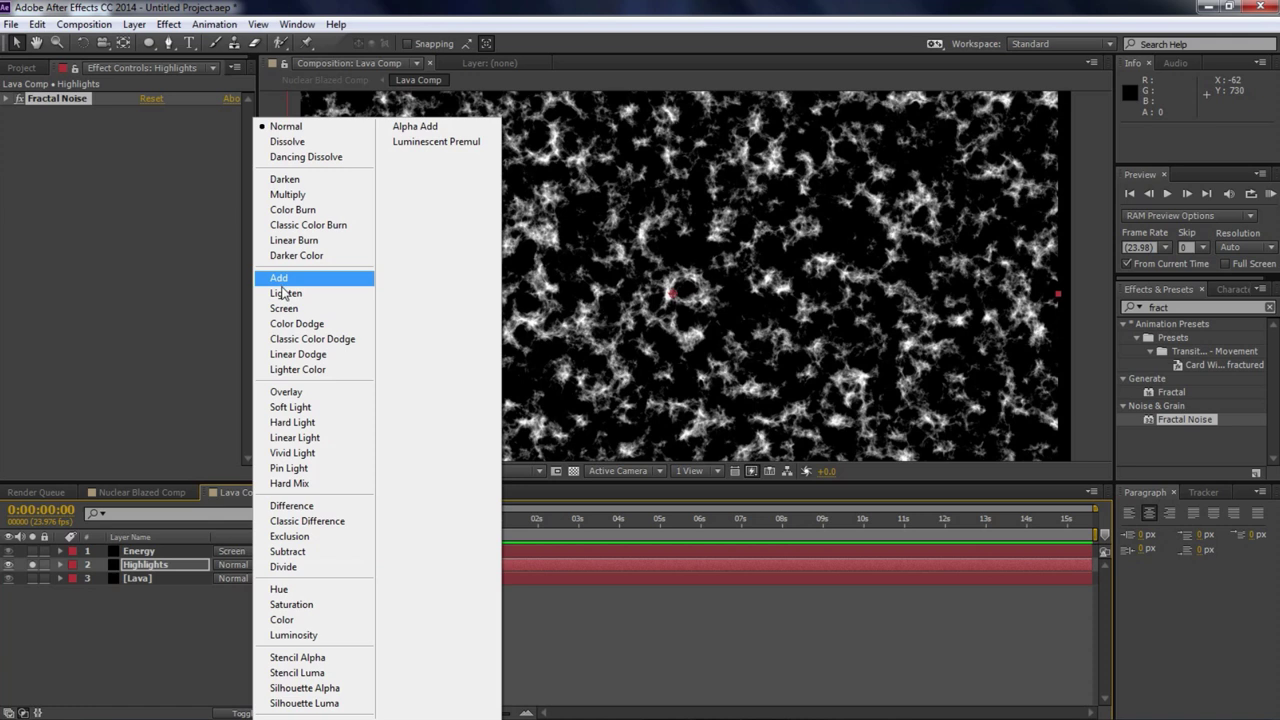
click(285, 308)
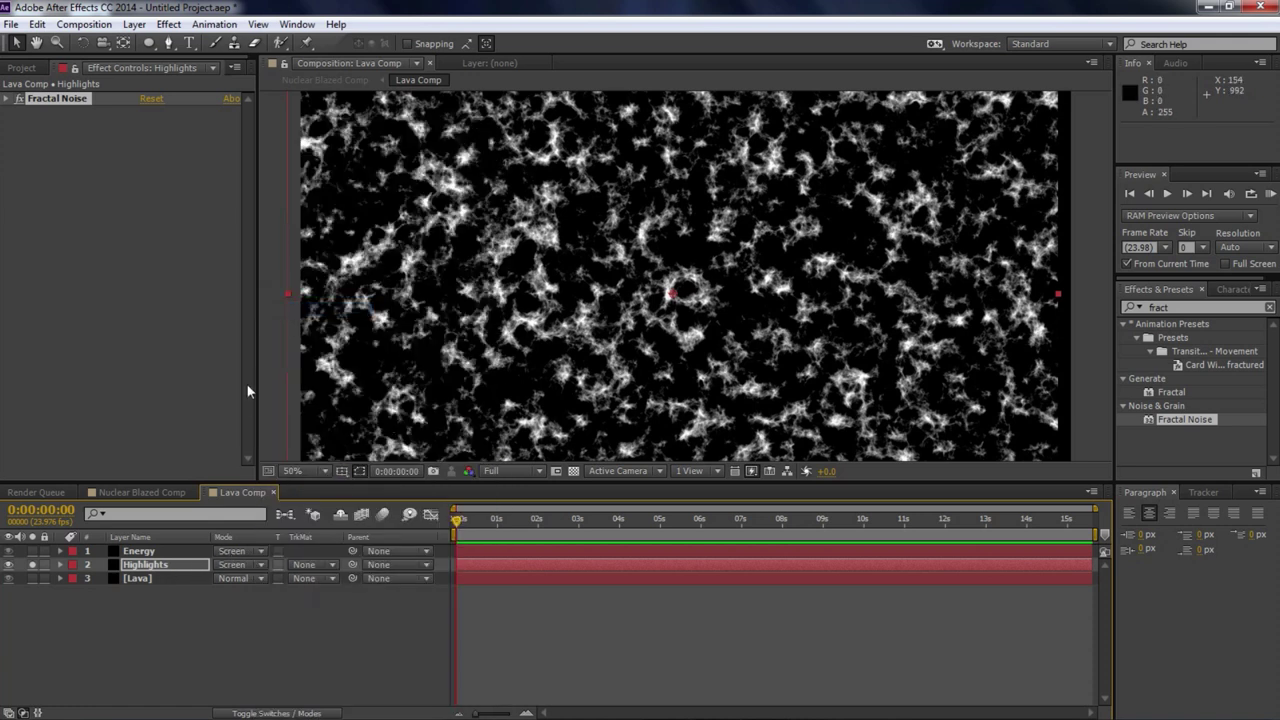
click(32, 565)
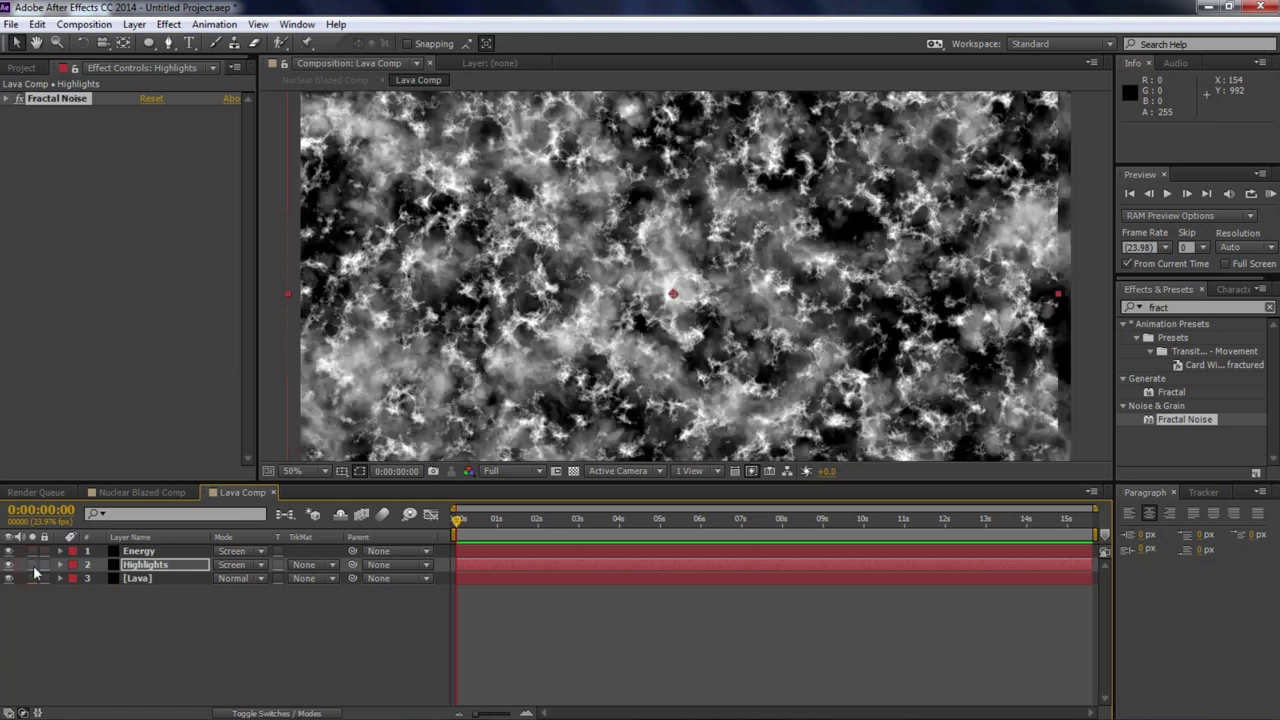
Step: Move the Highlights layer below the Lava layer and set the Lava layer's blending mode to Screen
drag(168, 566, 169, 596)
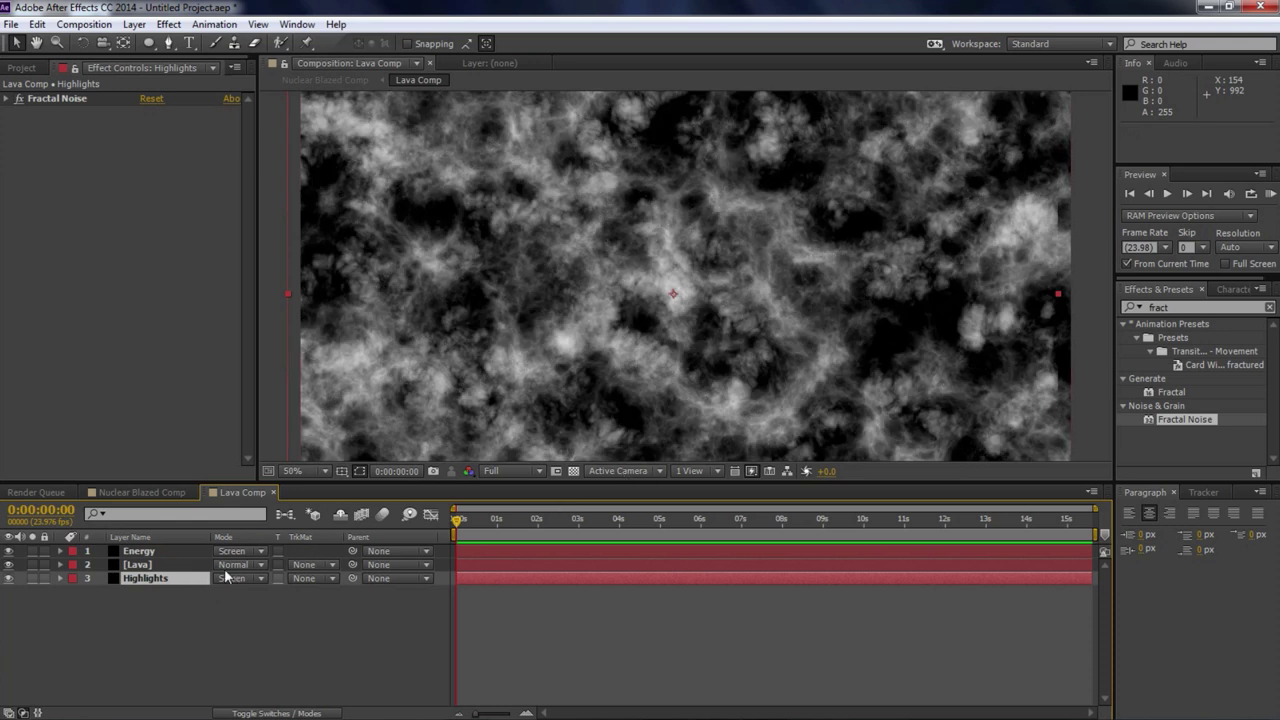
click(232, 565)
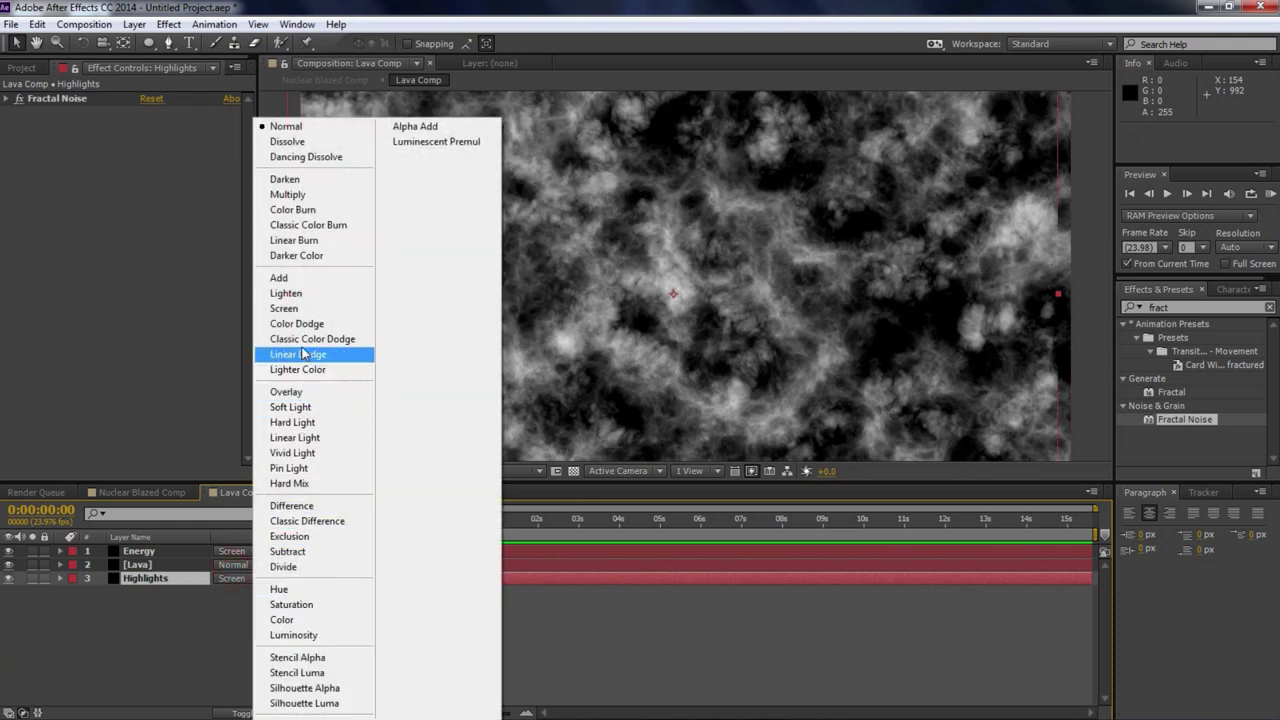
click(291, 309)
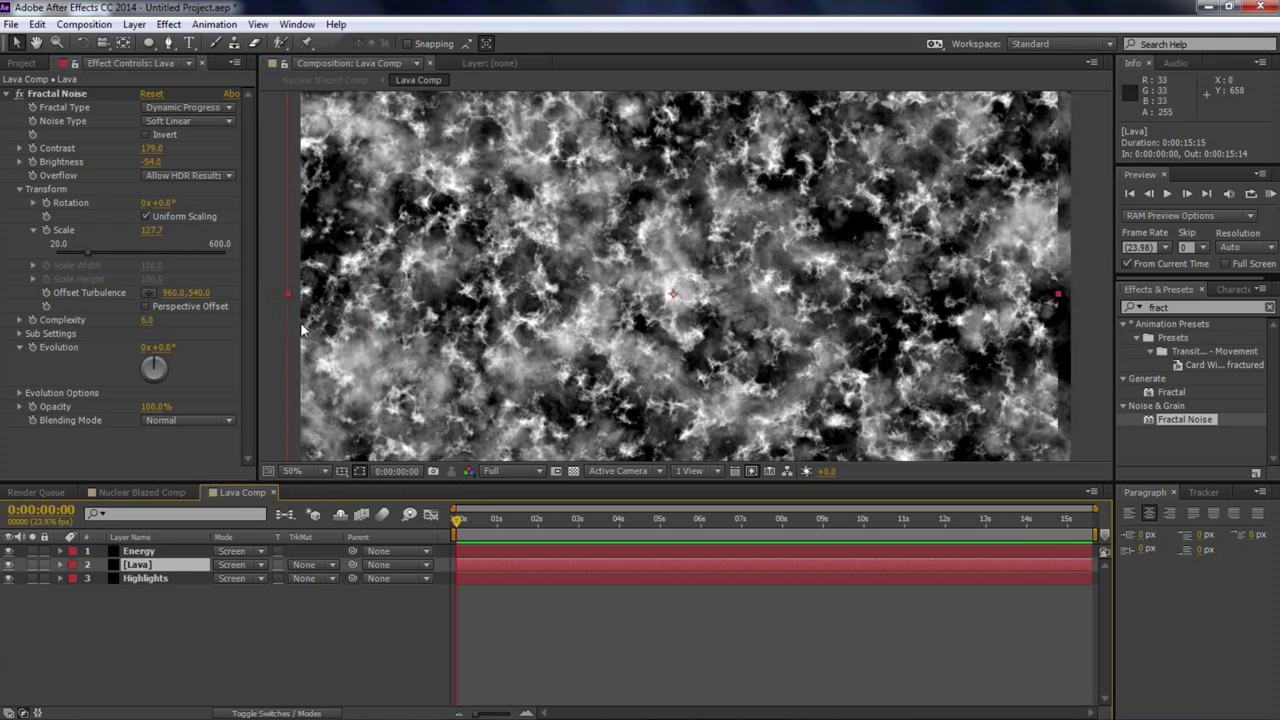
Step: In the Nuclear Blazed Comp, place Lava Comp beneath the nuclear blazed text and give it a luma matte from that text
click(122, 494)
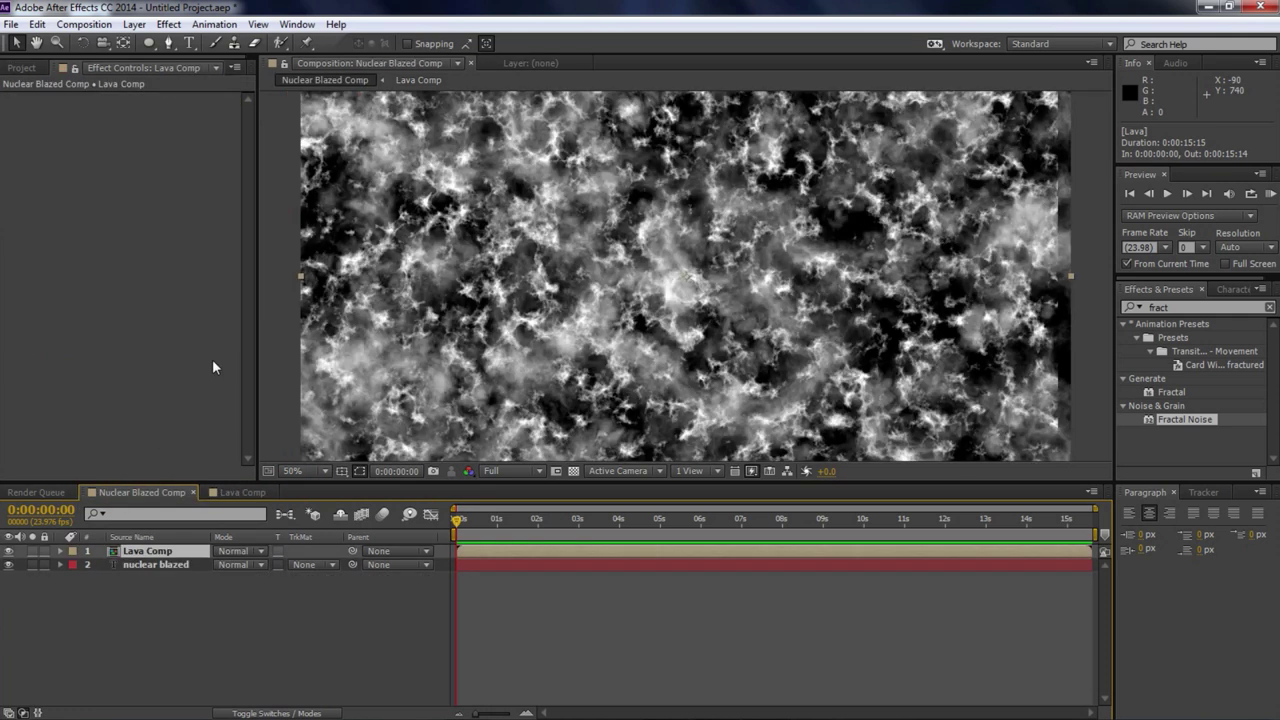
drag(145, 551, 169, 575)
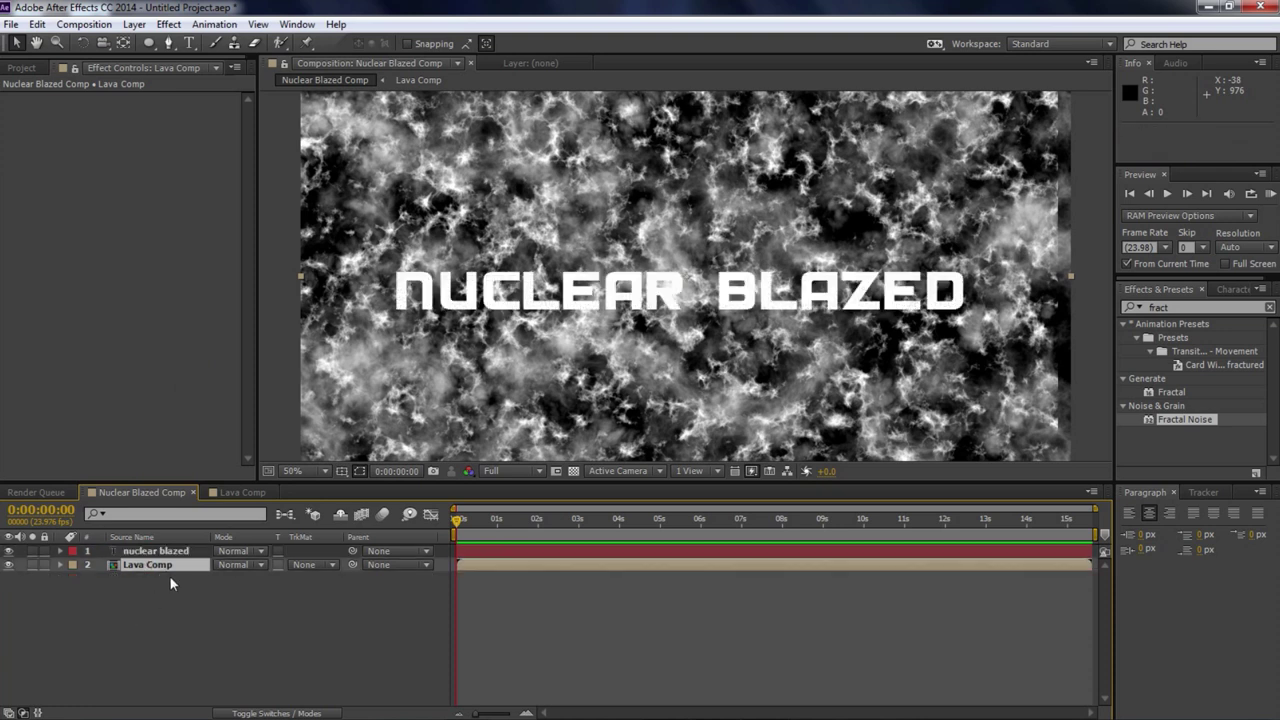
click(322, 565)
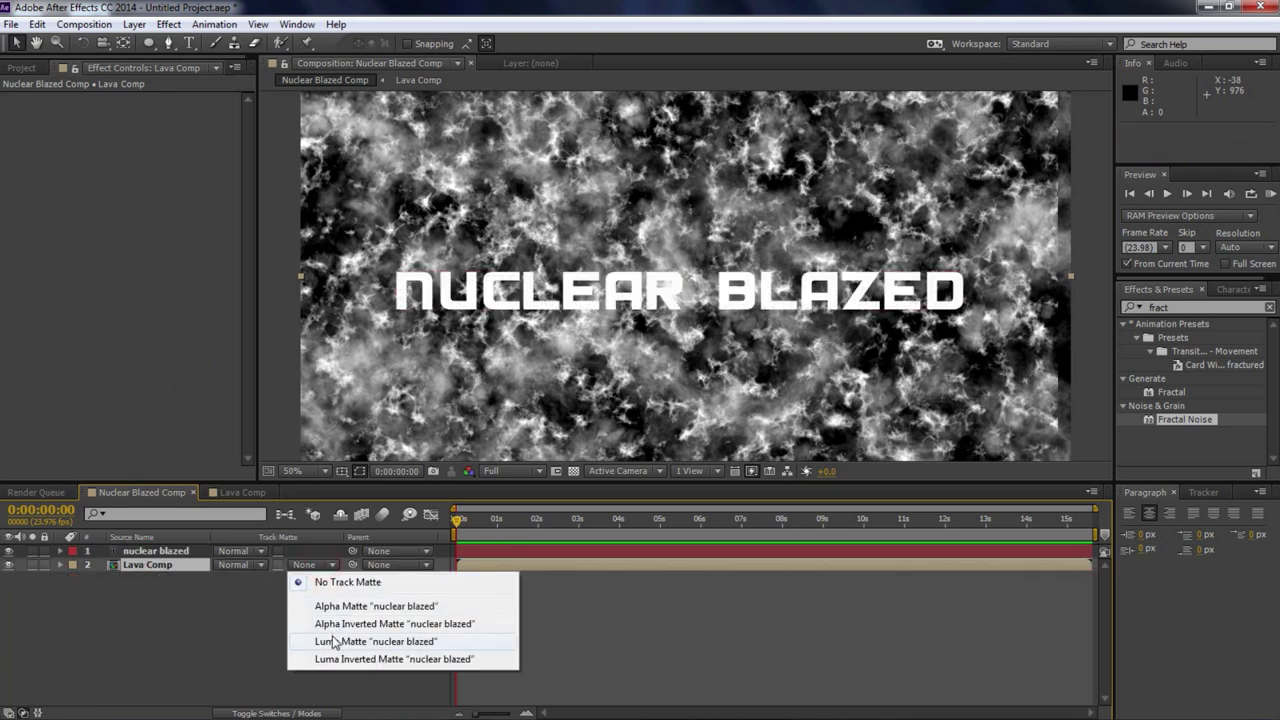
click(331, 641)
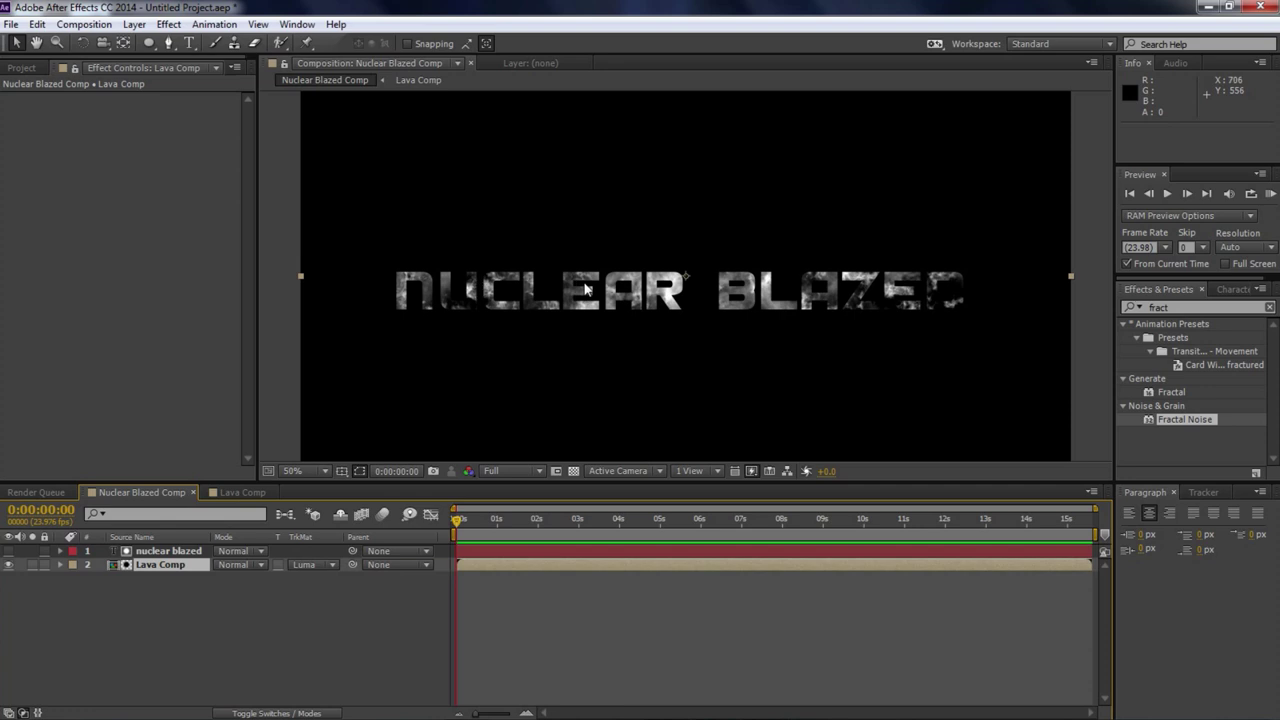
drag(489, 517, 275, 536)
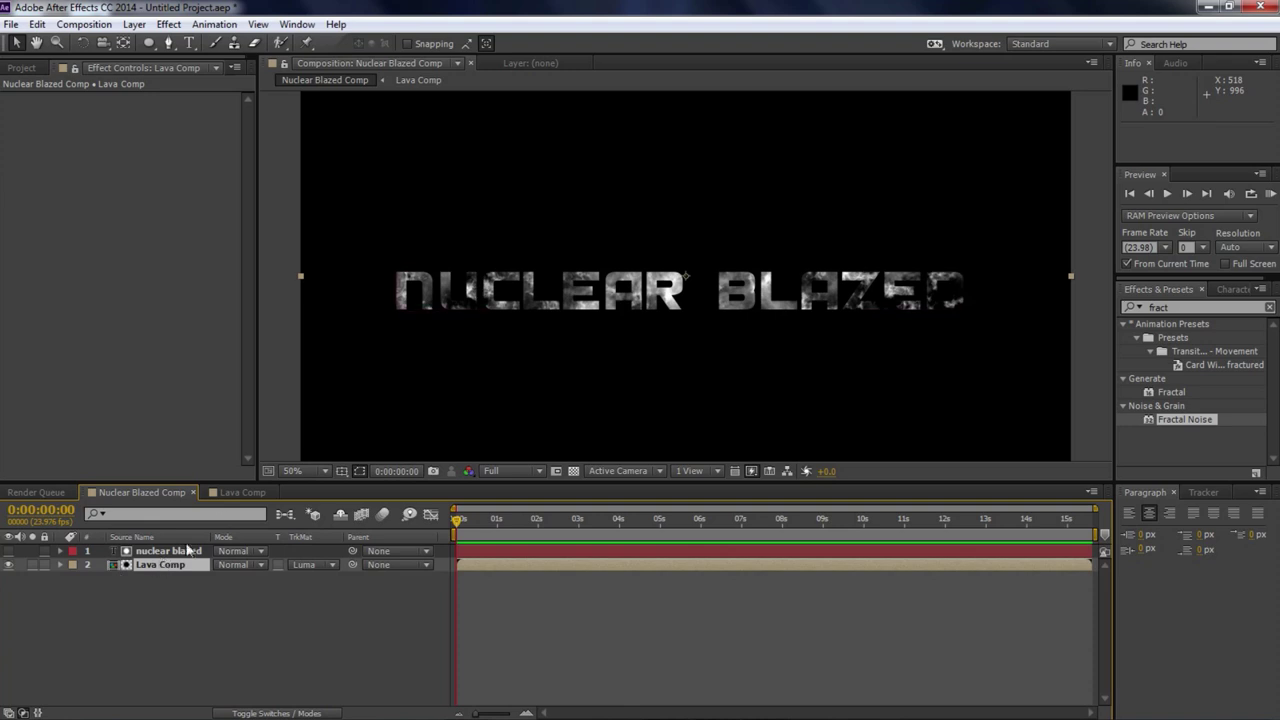
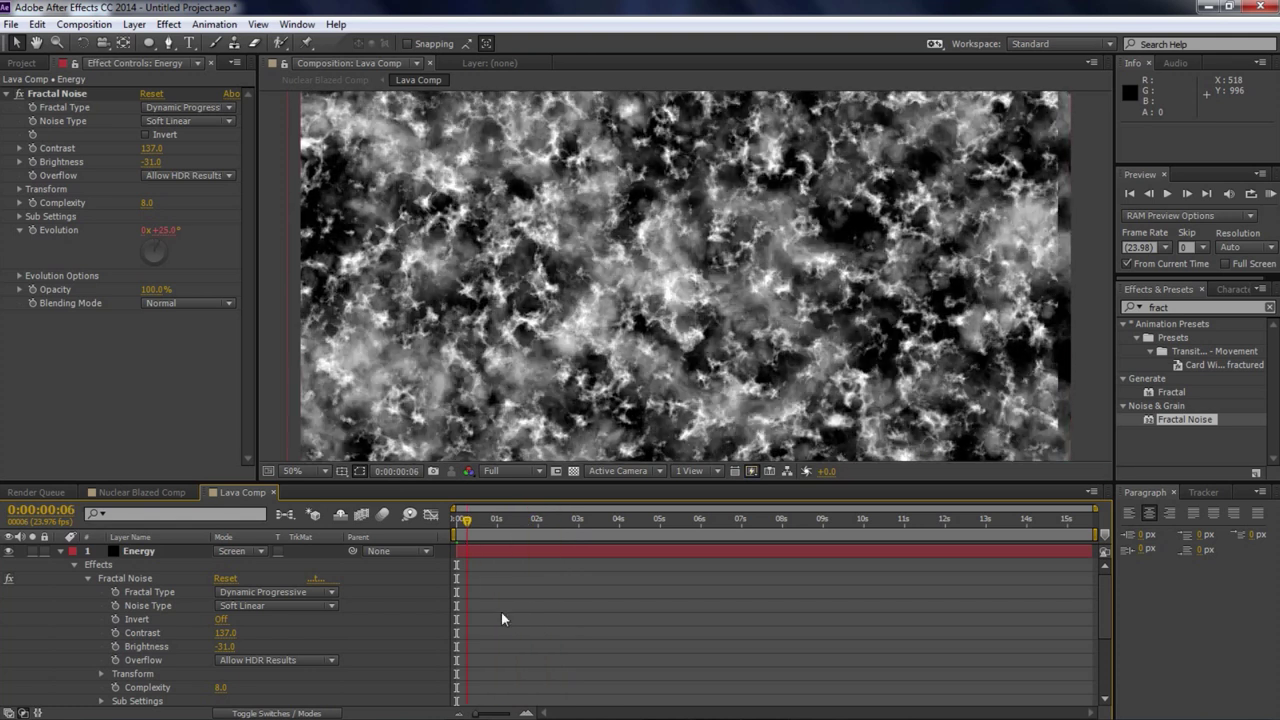
Step: Add a time-based expression to the Fractal Noise evolution of the Lava layer and collapse the layer
click(60, 551)
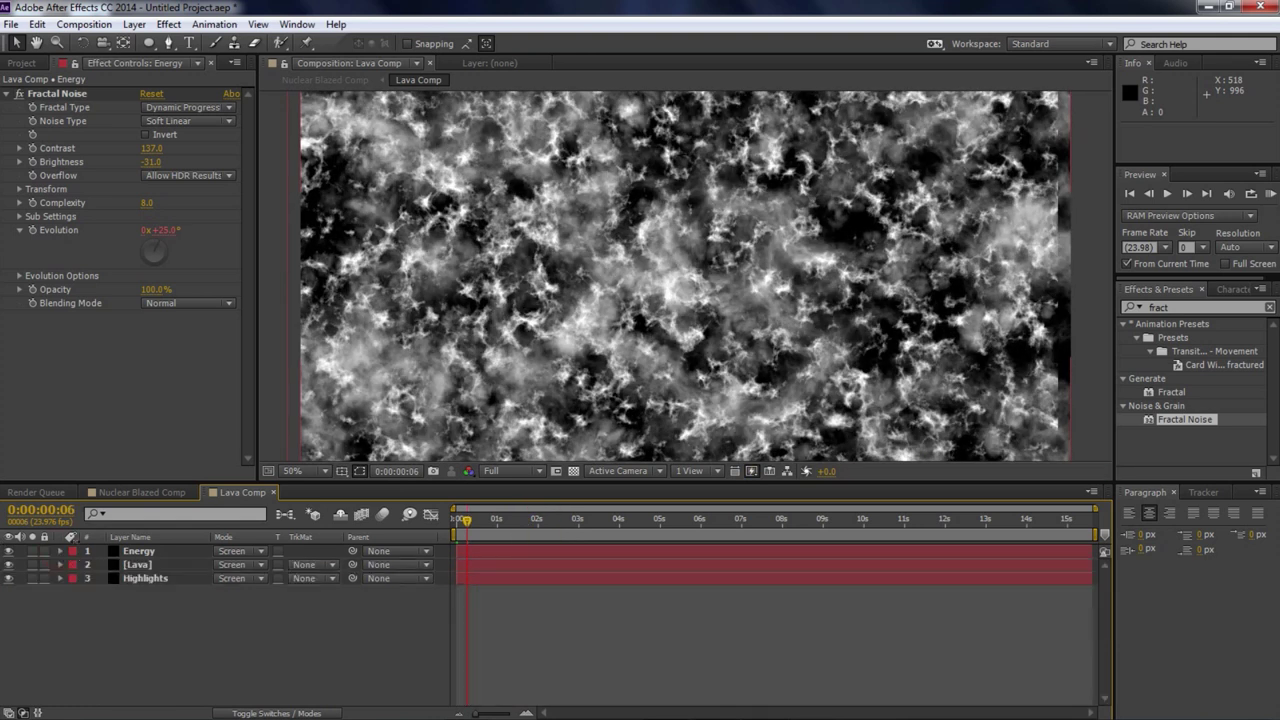
click(150, 566)
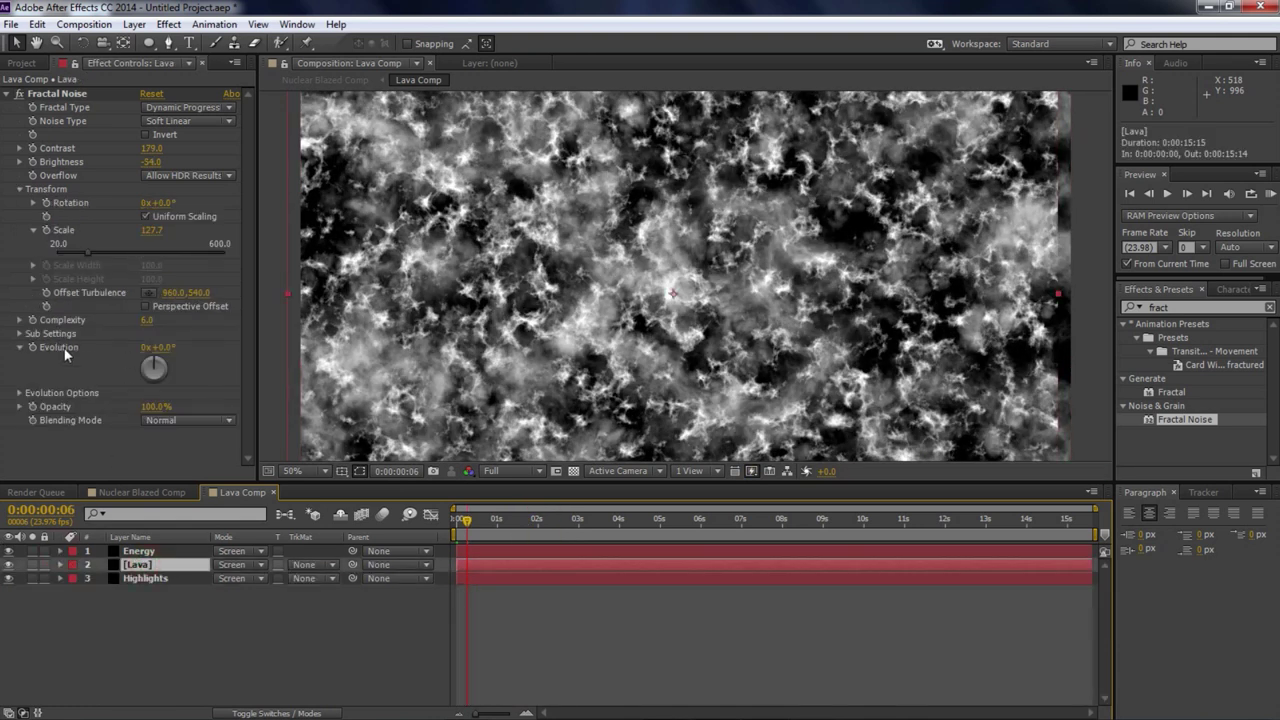
alt+click(32, 347)
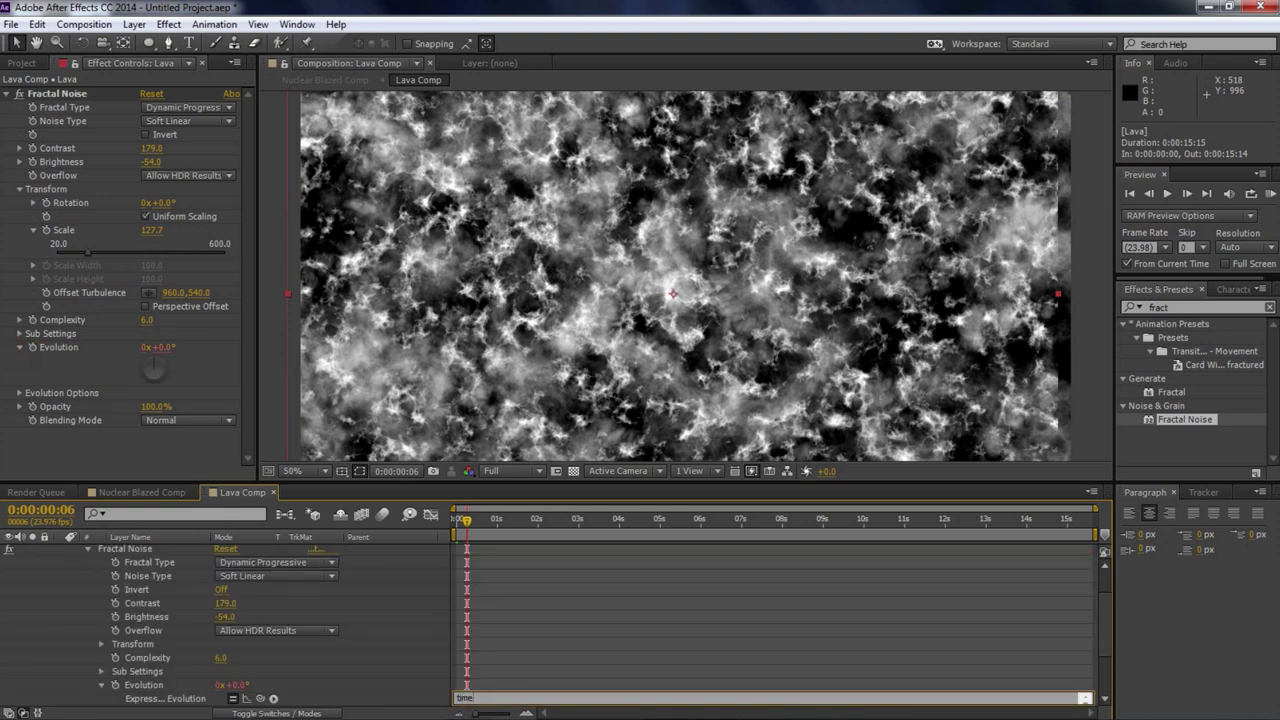
click(586, 612)
scroll(441, 638, up, 3)
click(61, 565)
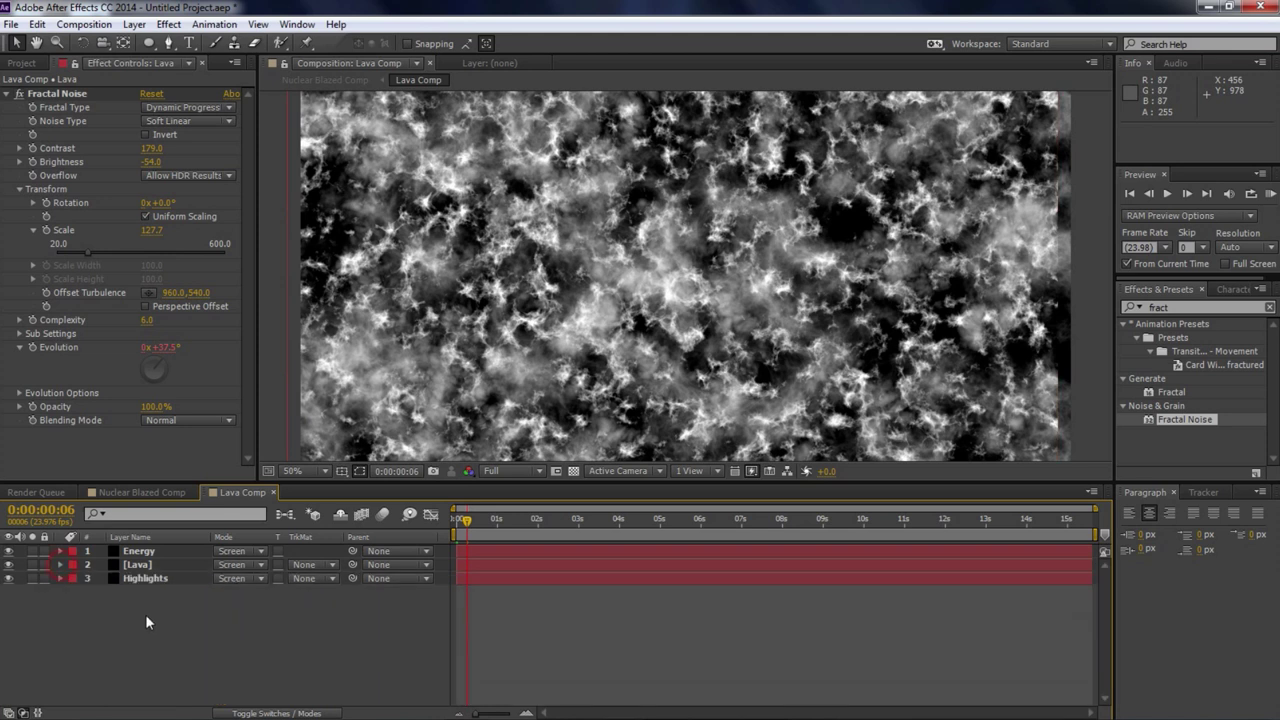
Step: Drive the Highlights layer's Fractal Noise evolution with the expression time*200 and collapse the layer
click(139, 579)
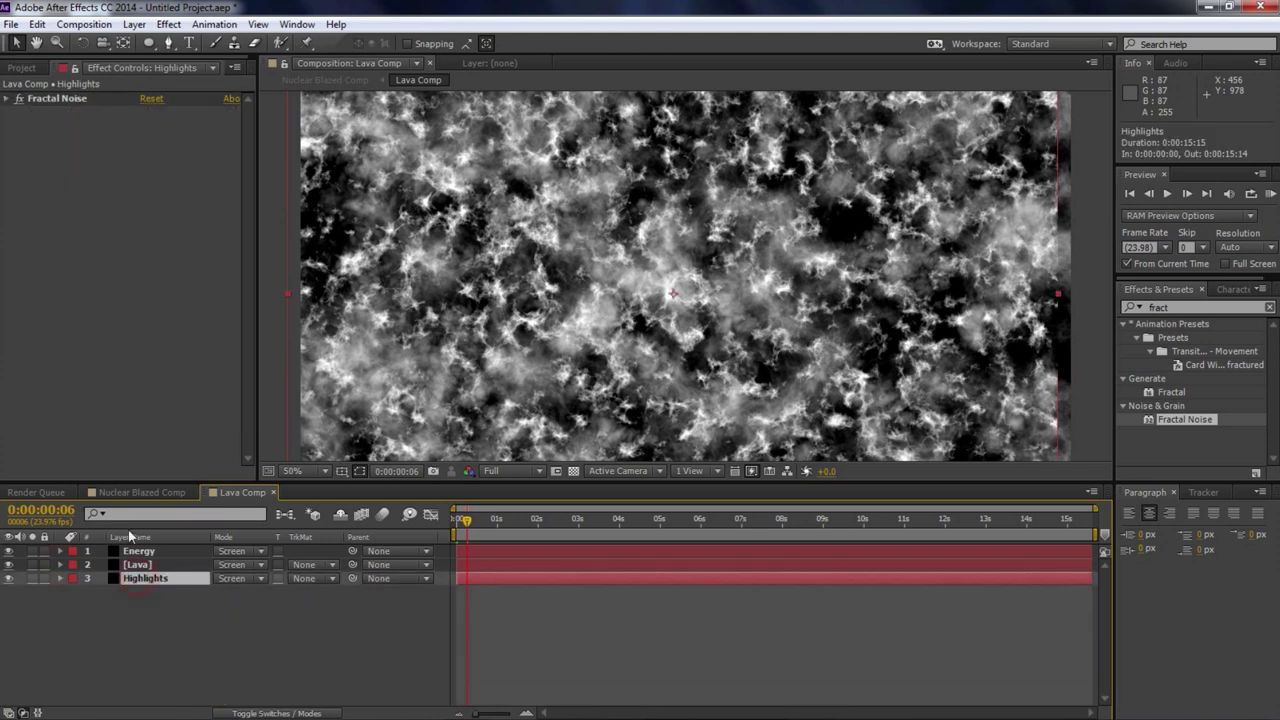
click(6, 98)
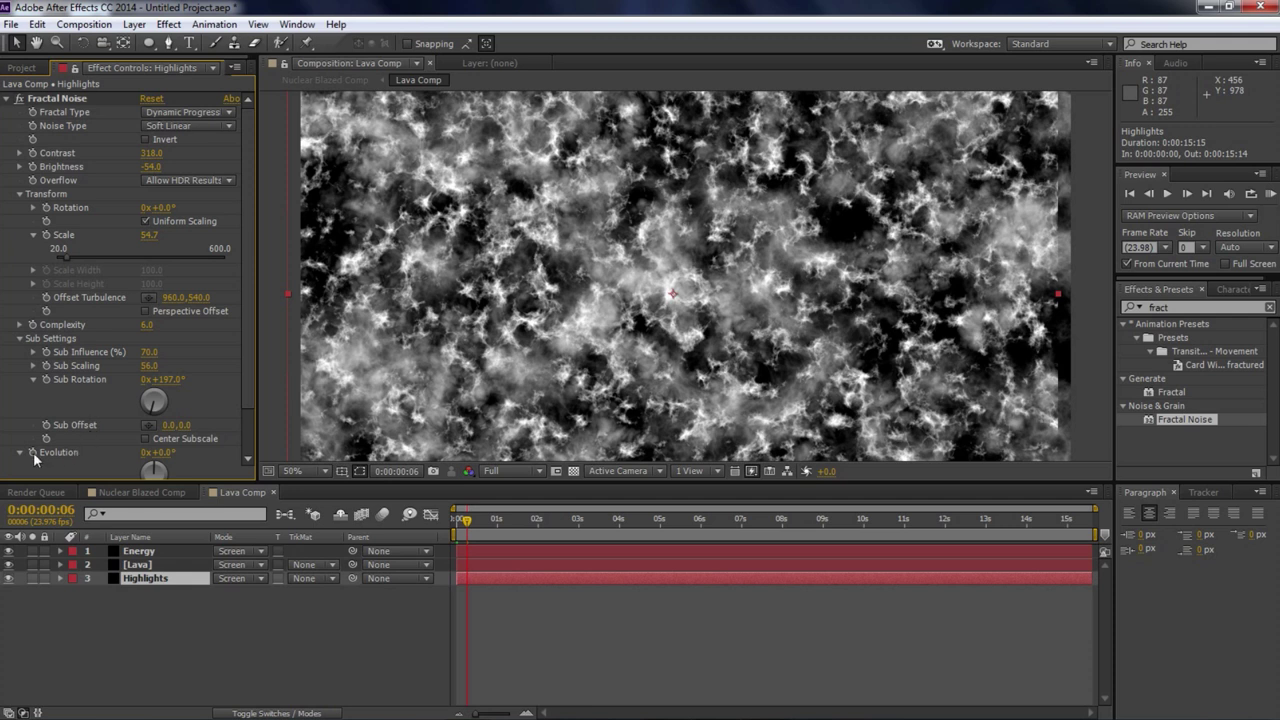
alt+click(33, 452)
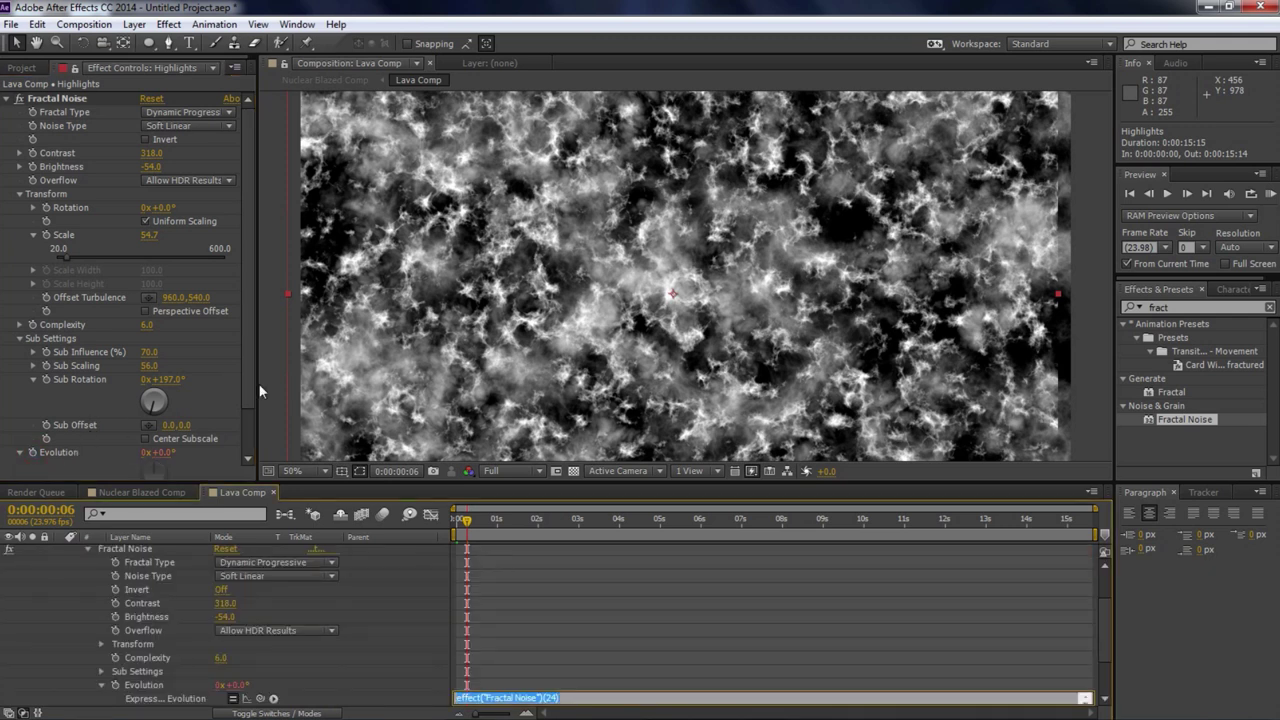
text(time*200)
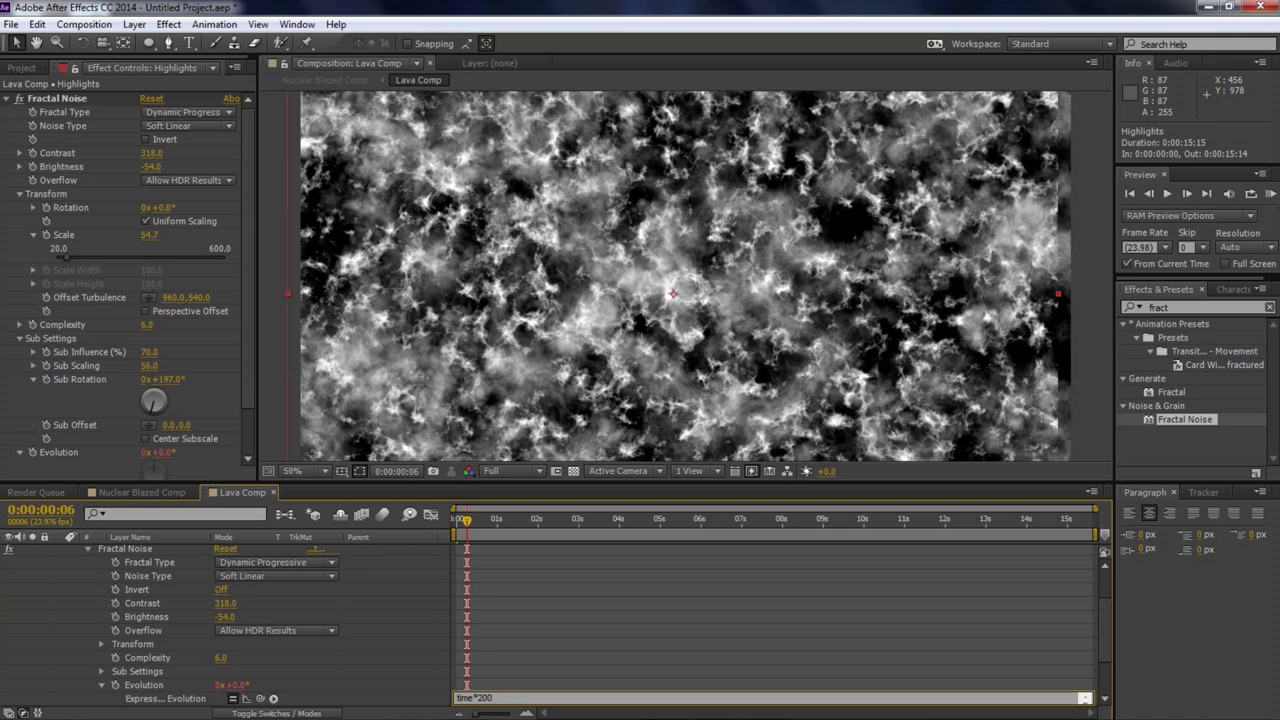
click(527, 602)
scroll(199, 607, up, 3)
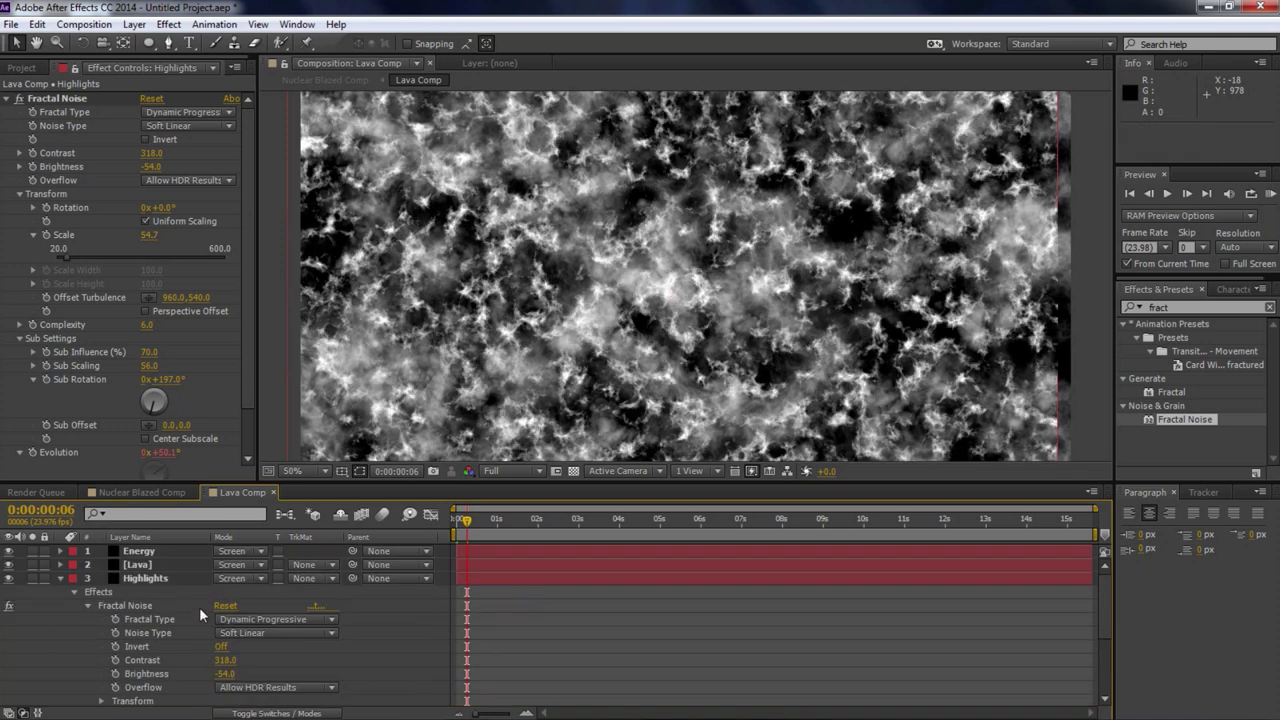
click(60, 578)
Step: Play a RAM preview of the Nuclear Blazed Comp to check the animated texture in the title, and stop it
key(Page_Up)
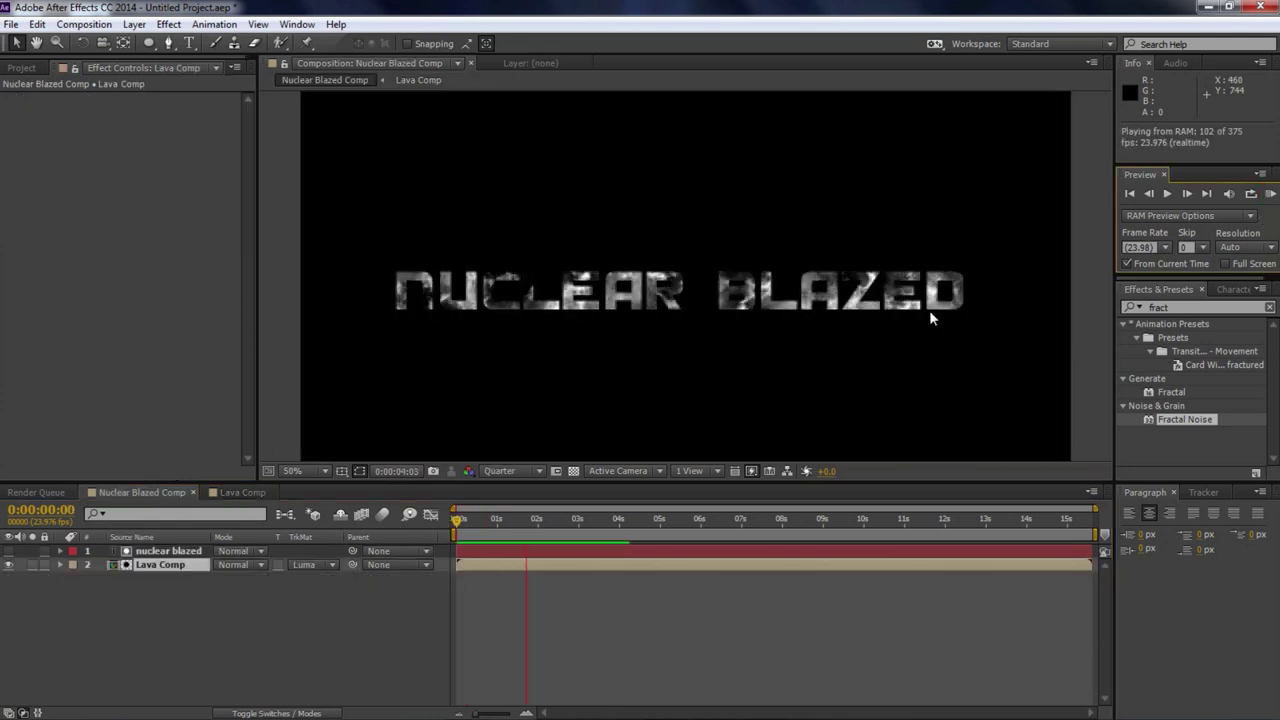
click(594, 312)
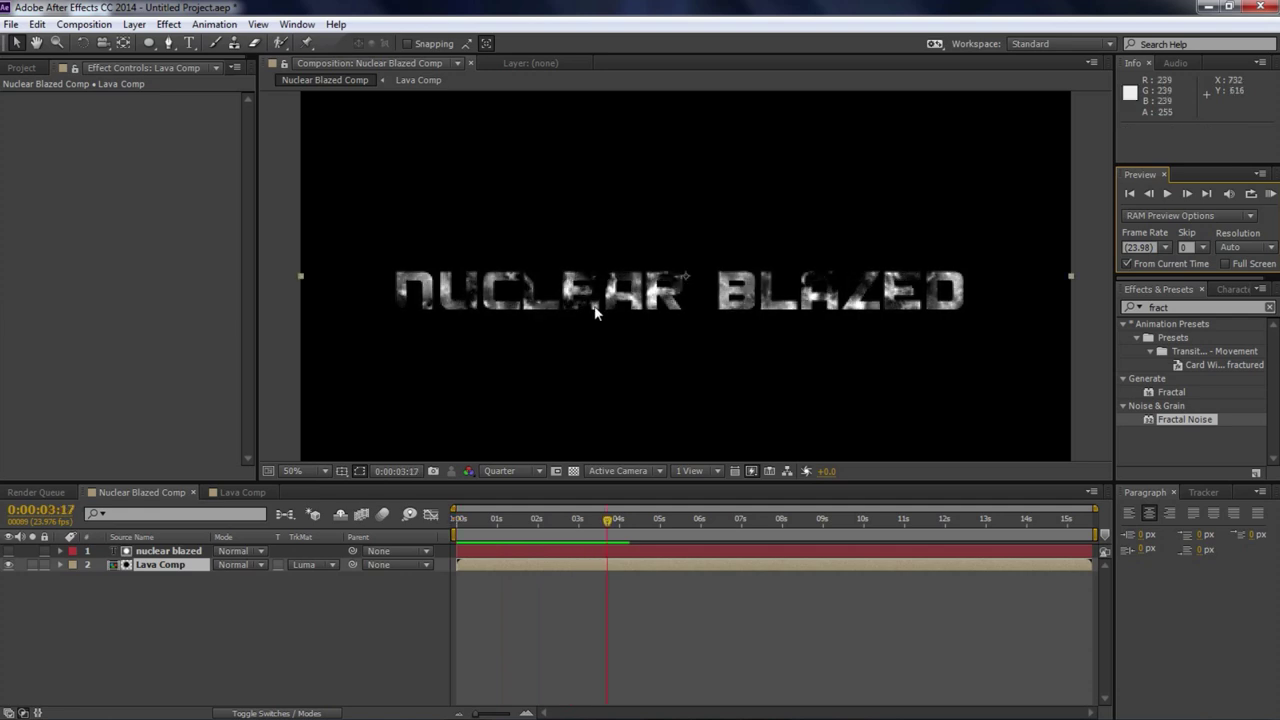
Step: Show the project items and return the playhead to the start of the Nuclear Blazed Comp timeline
click(20, 68)
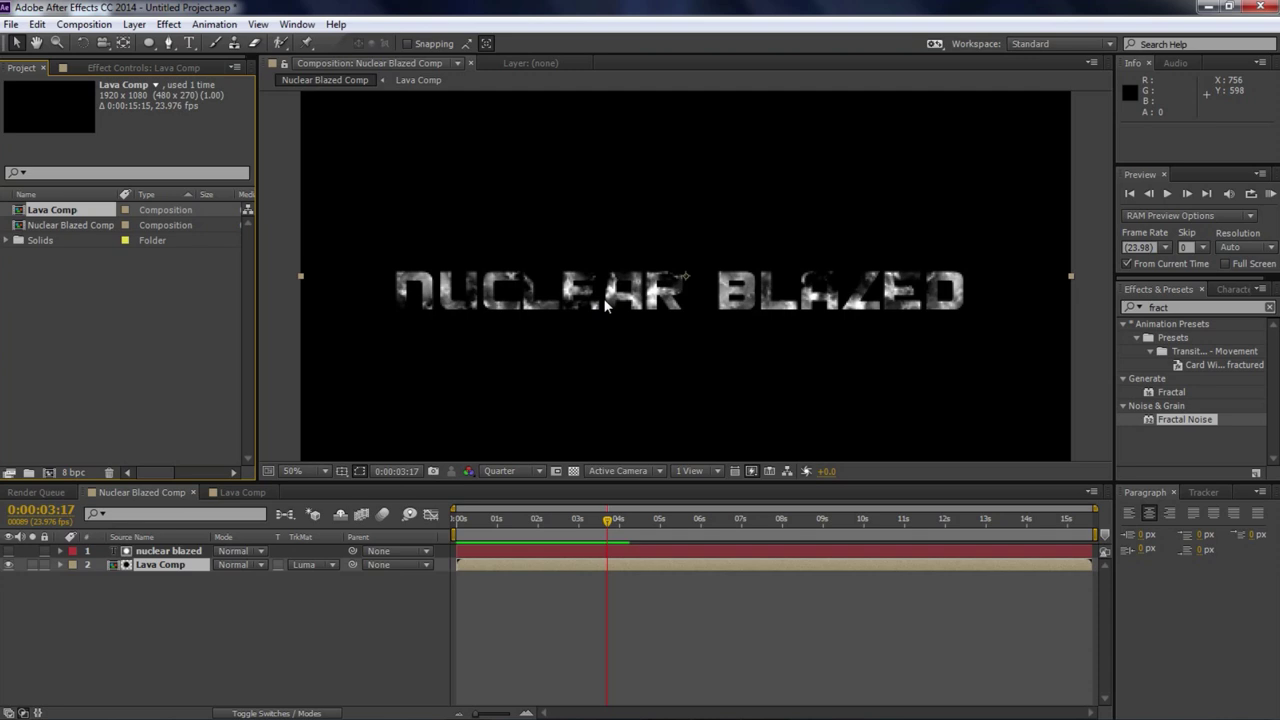
drag(519, 520, 452, 535)
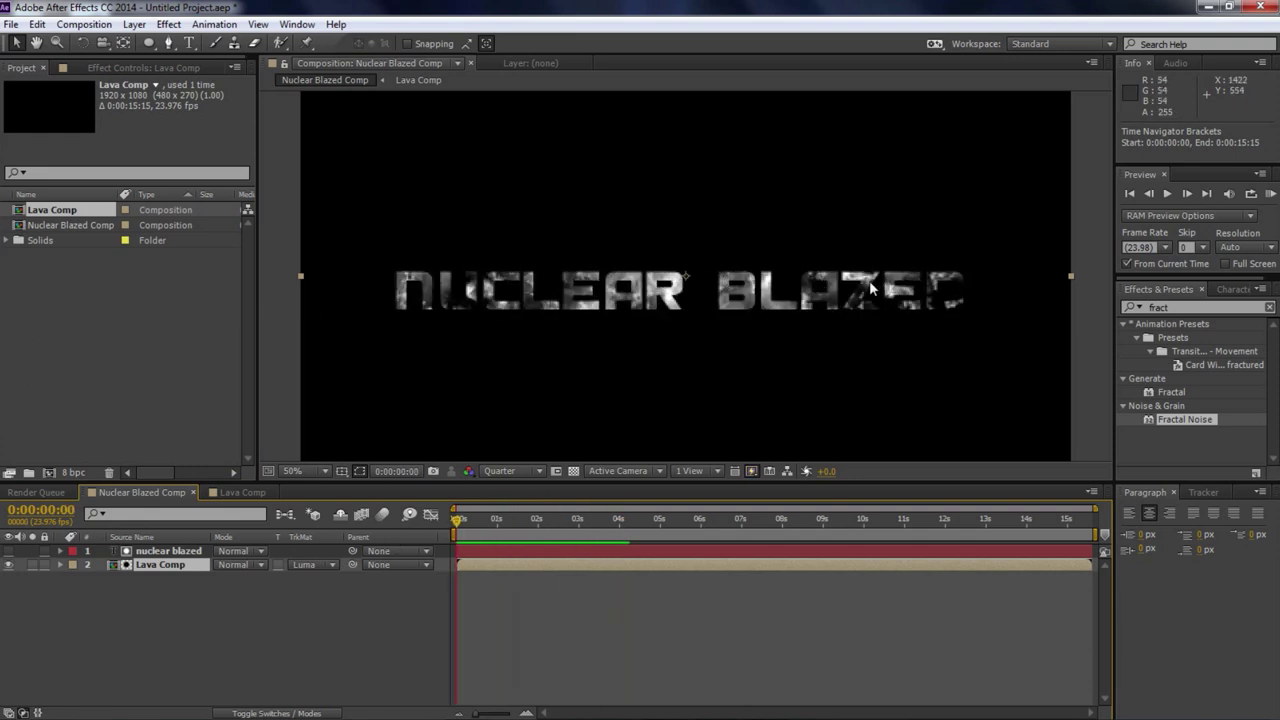
click(160, 551)
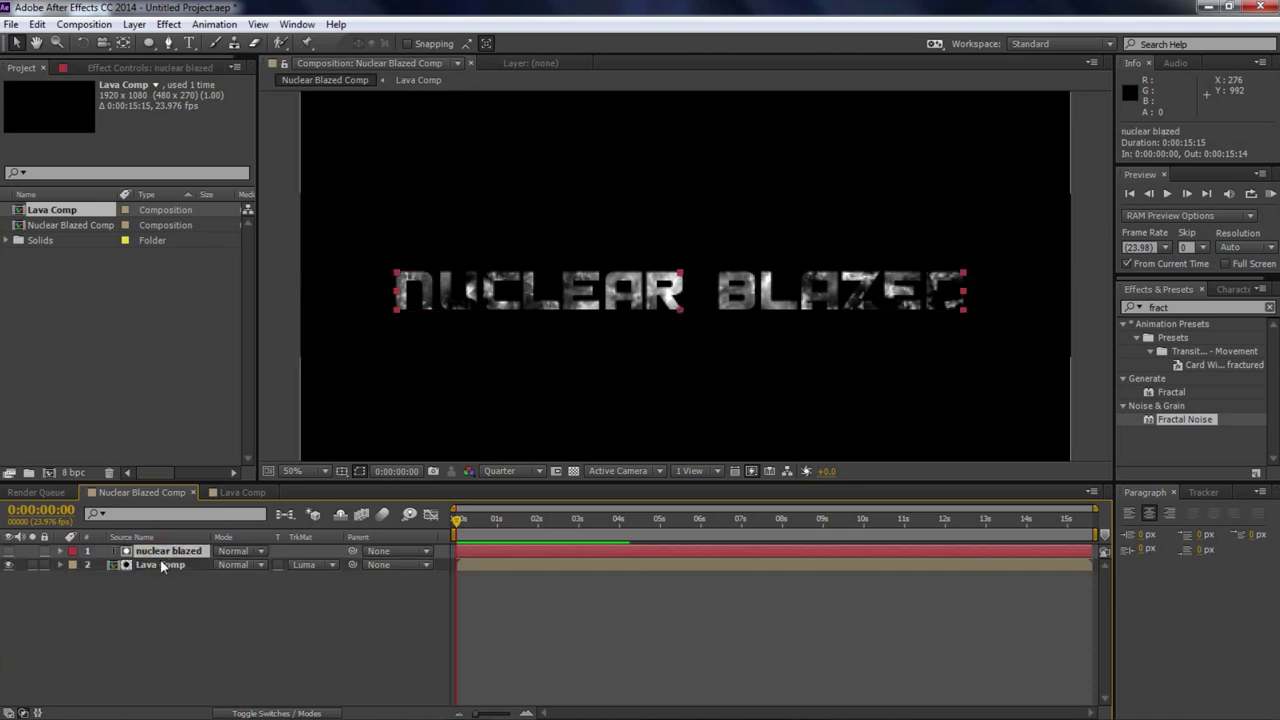
click(160, 563)
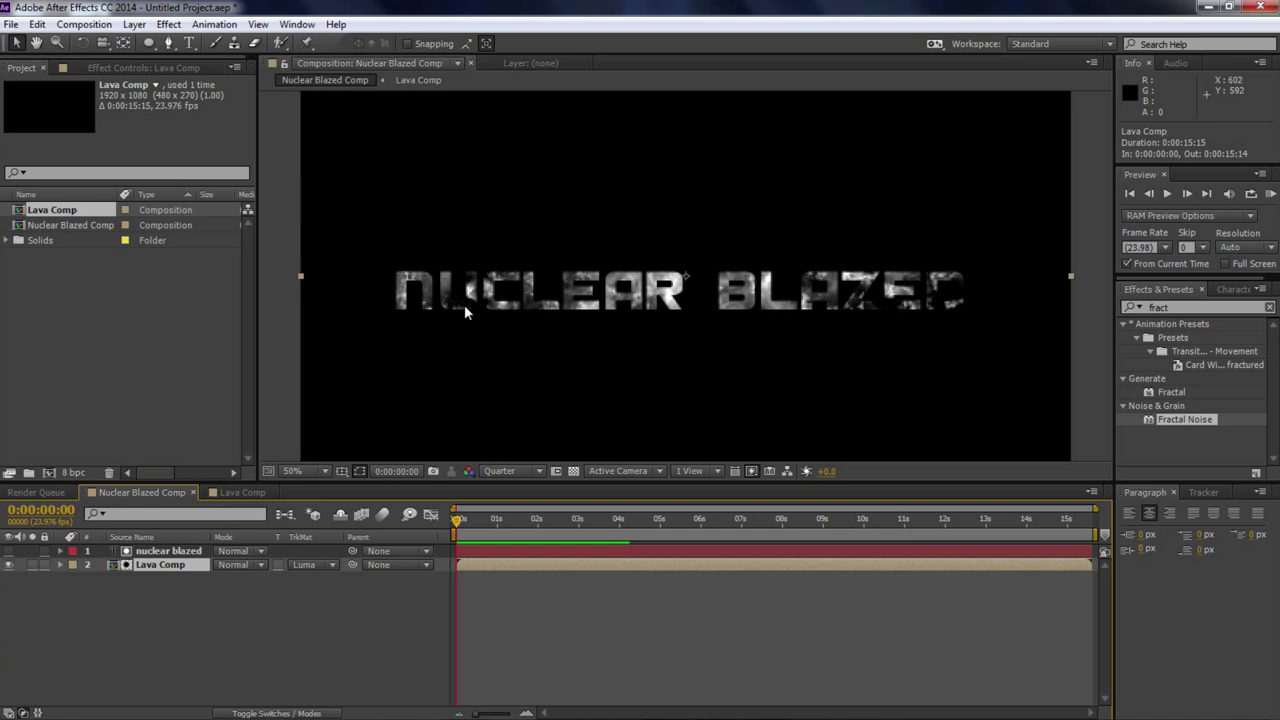
Step: Try shifting the Lava Comp layer behind the title matte, and undo the move
click(145, 565)
mouse_move(631, 365)
mouse_down()
mouse_move(588, 220)
mouse_move(608, 131)
mouse_move(609, 214)
mouse_move(638, 345)
mouse_up()
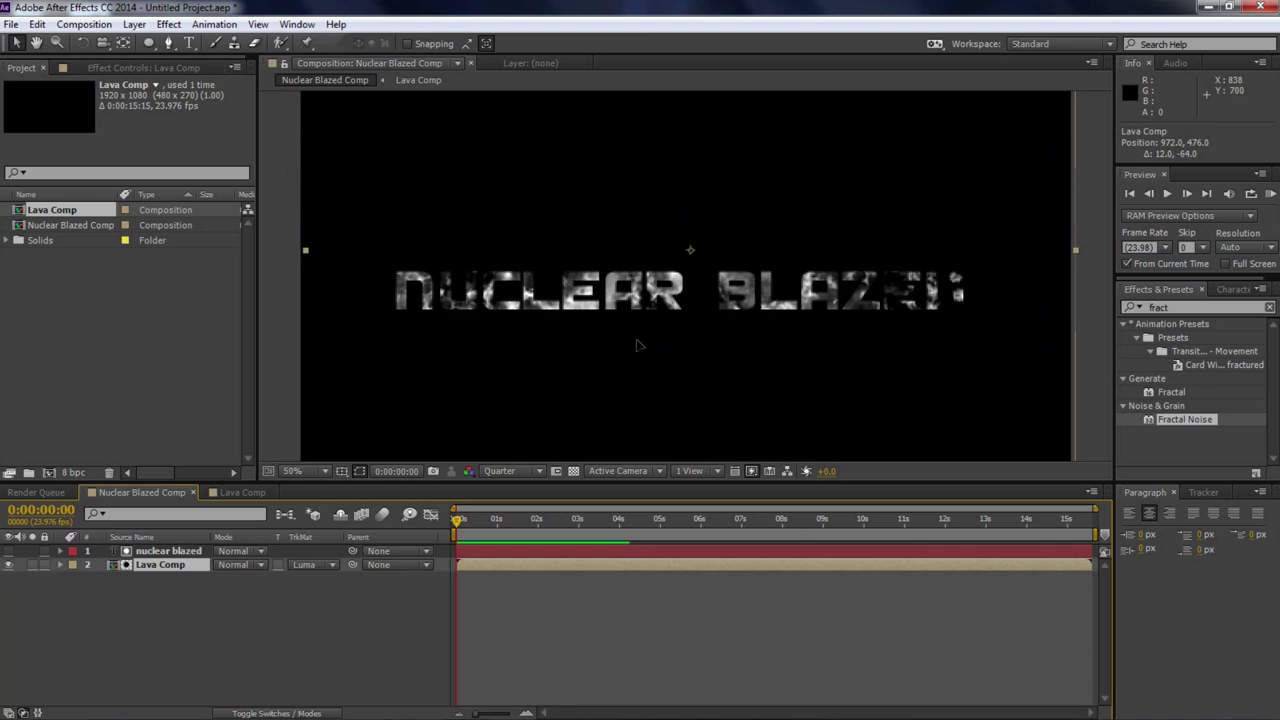
key(ctrl+z)
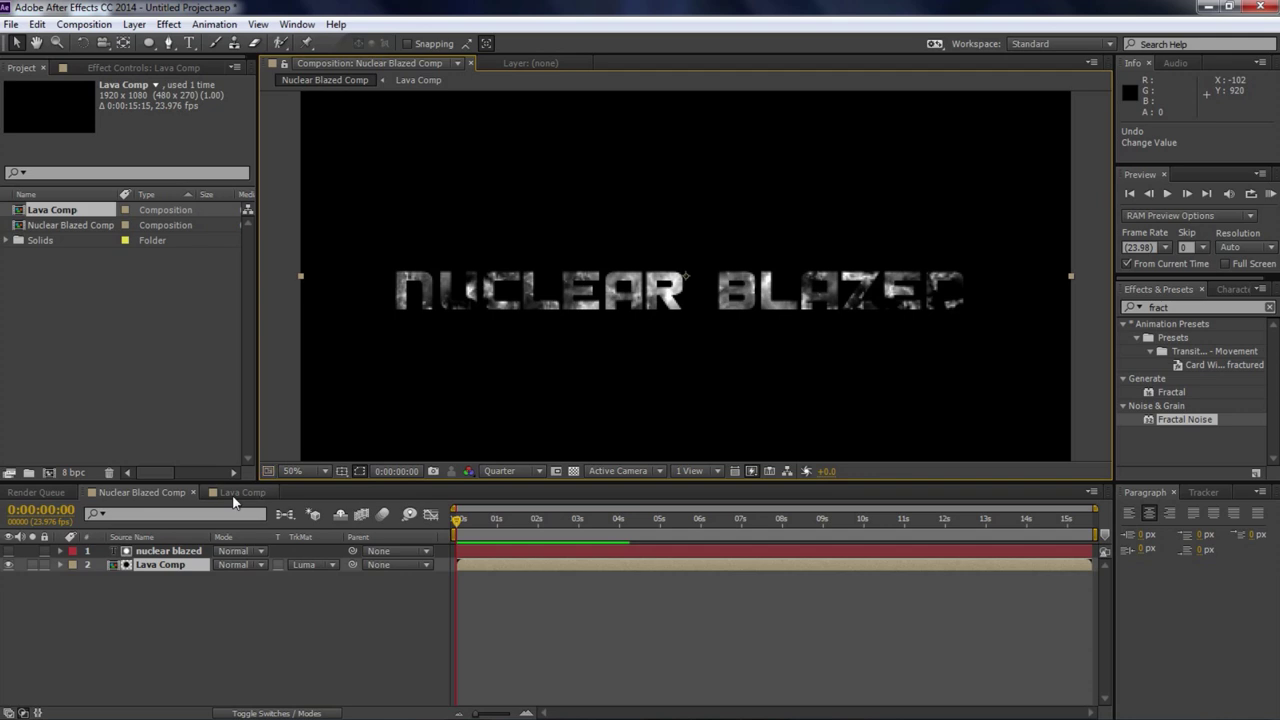
Step: Create a solid named Fire in the Nuclear Blazed Comp and precompose it as Fire Comp, moving all attributes
click(152, 620)
key(ctrl+y)
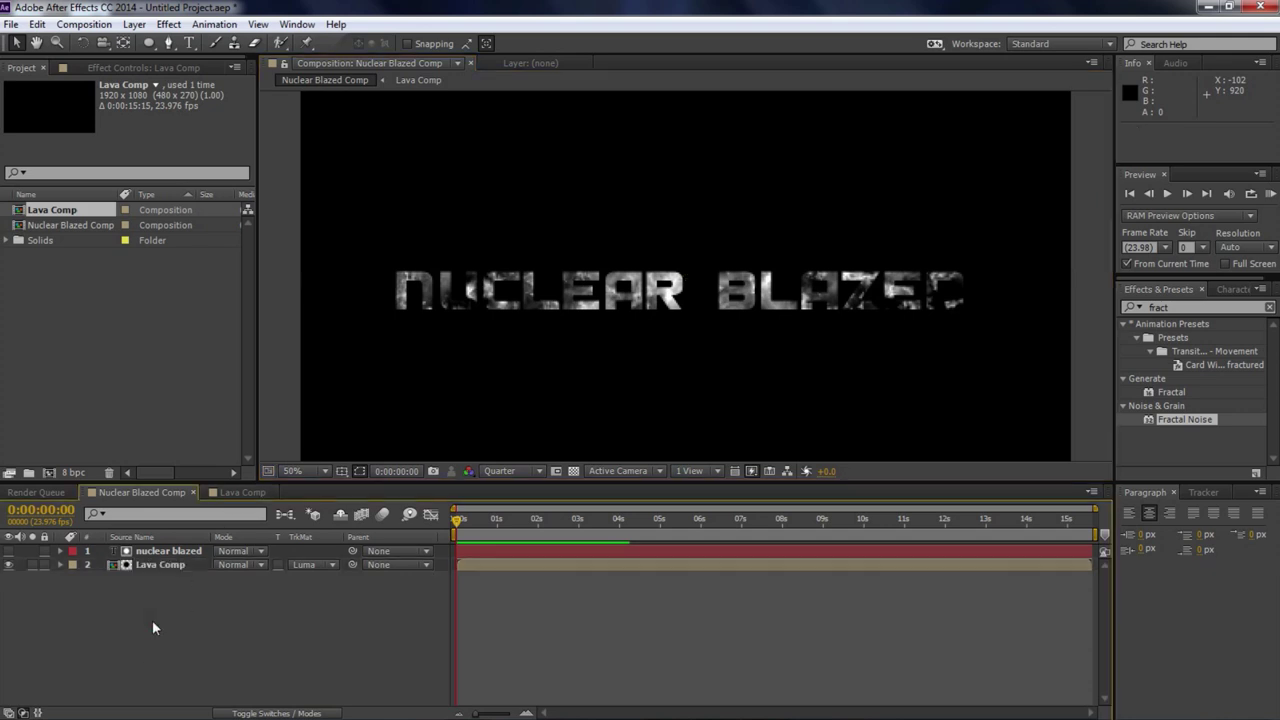
text(Fire)
key(Return)
key(ctrl+shift+c)
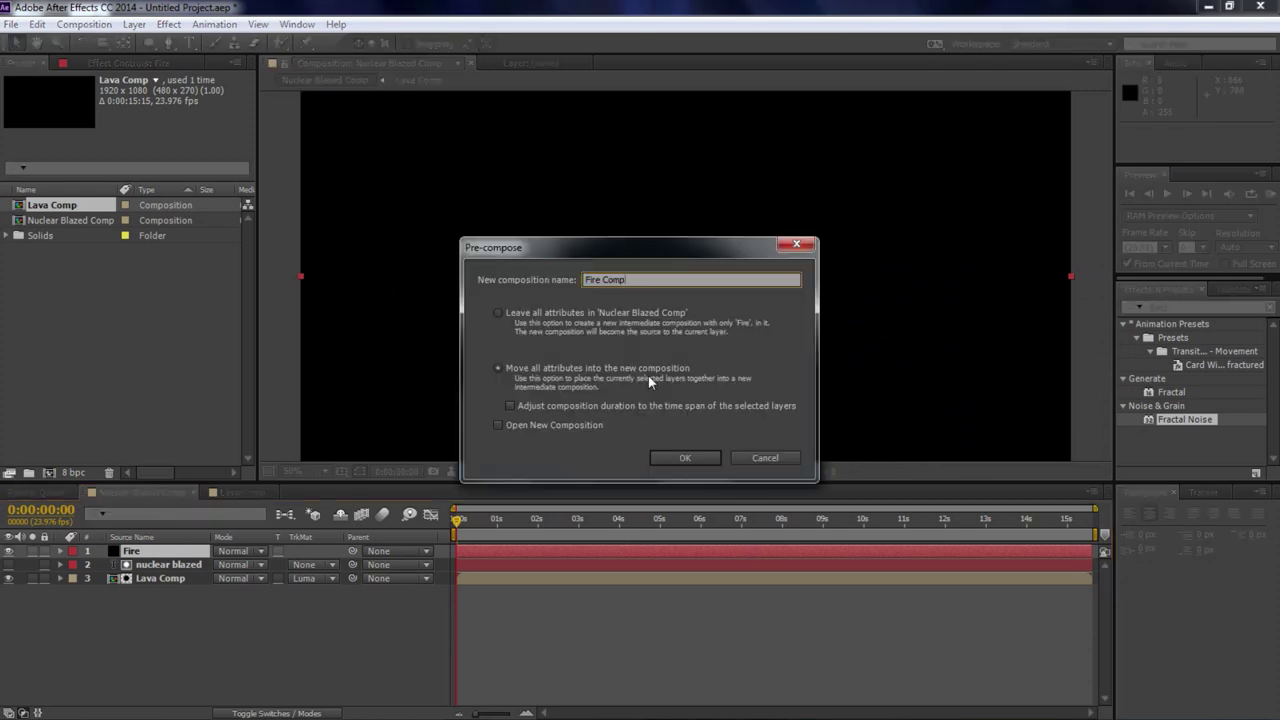
key(Return)
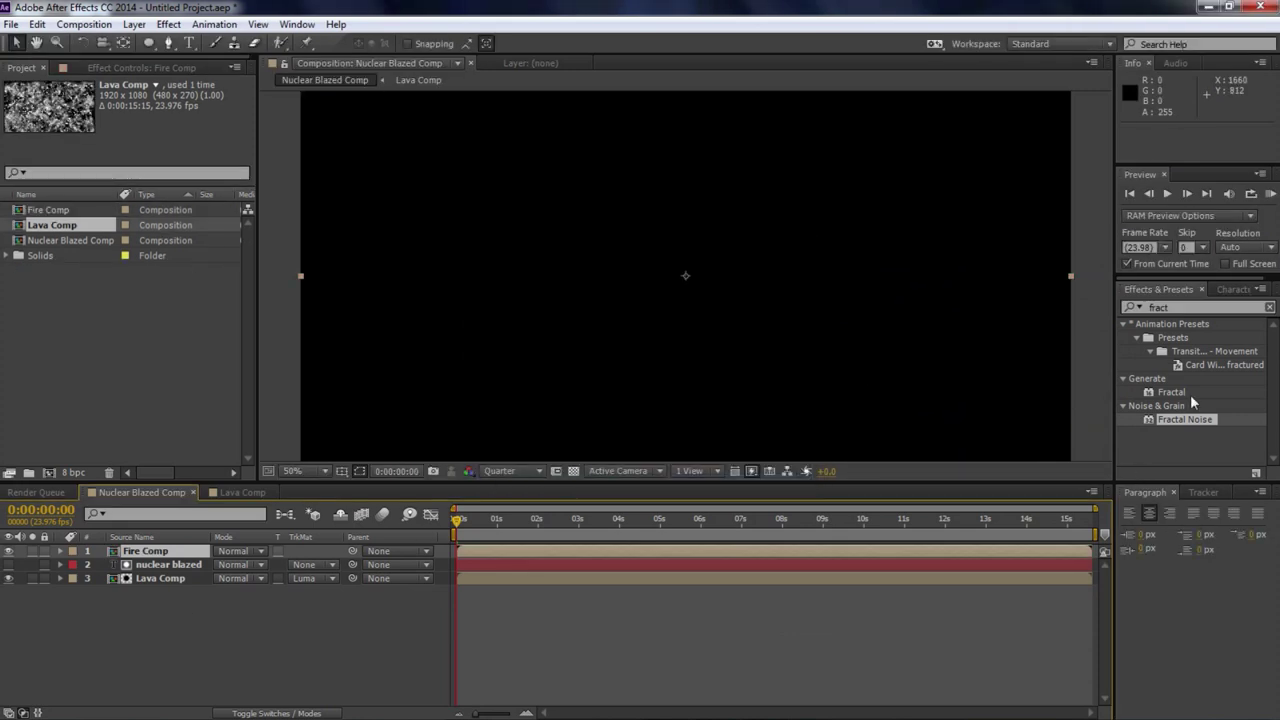
Step: Open Fire Comp and apply the Fractal Noise effect to its Fire layer
double_click(165, 552)
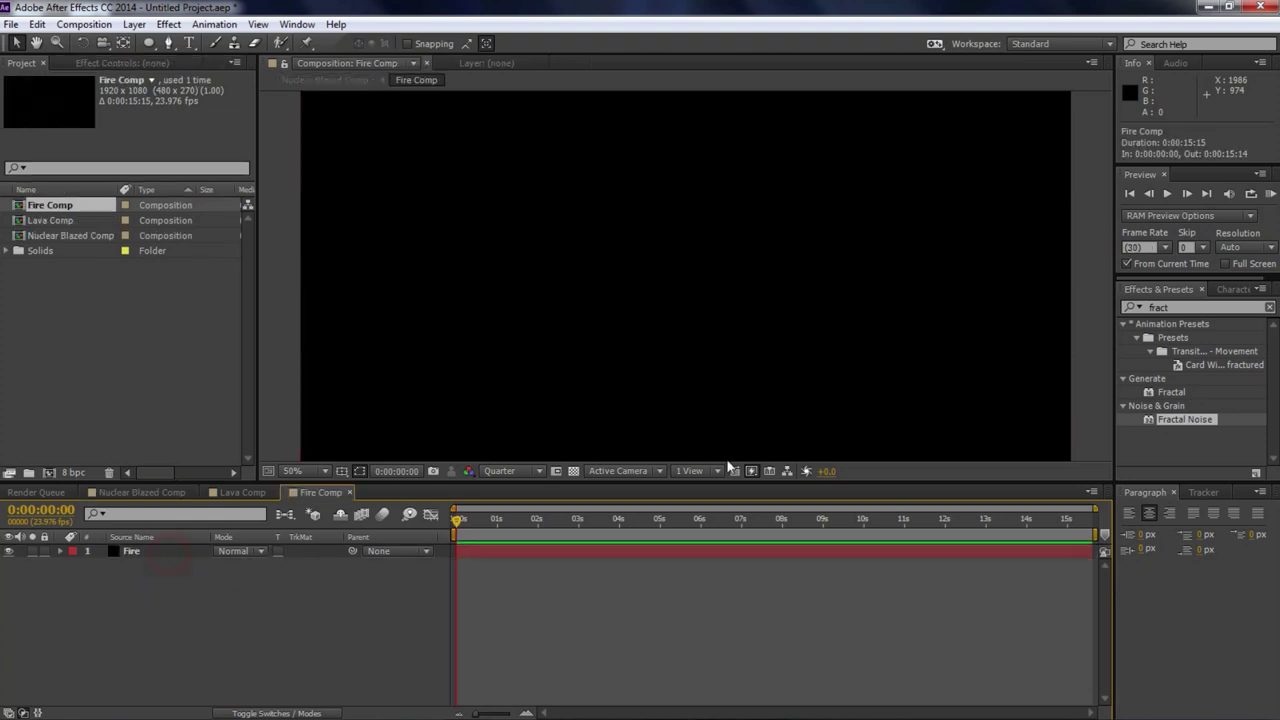
click(1178, 421)
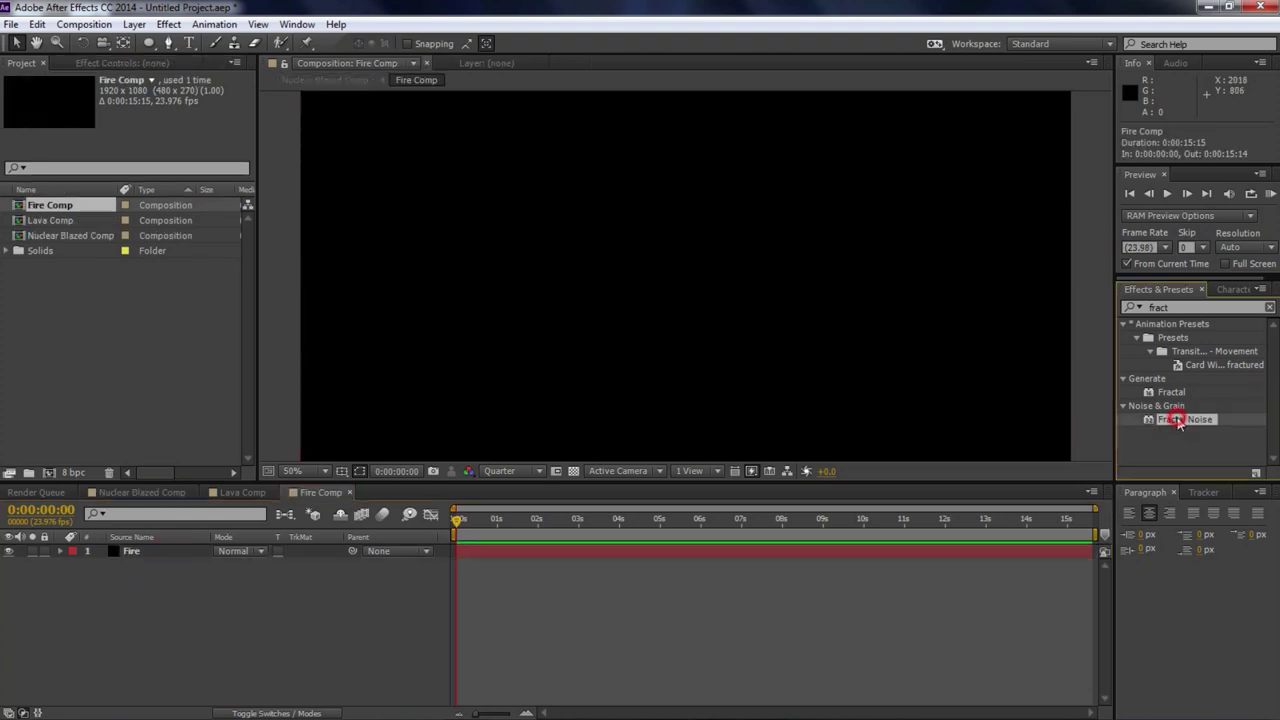
click(588, 551)
double_click(1196, 420)
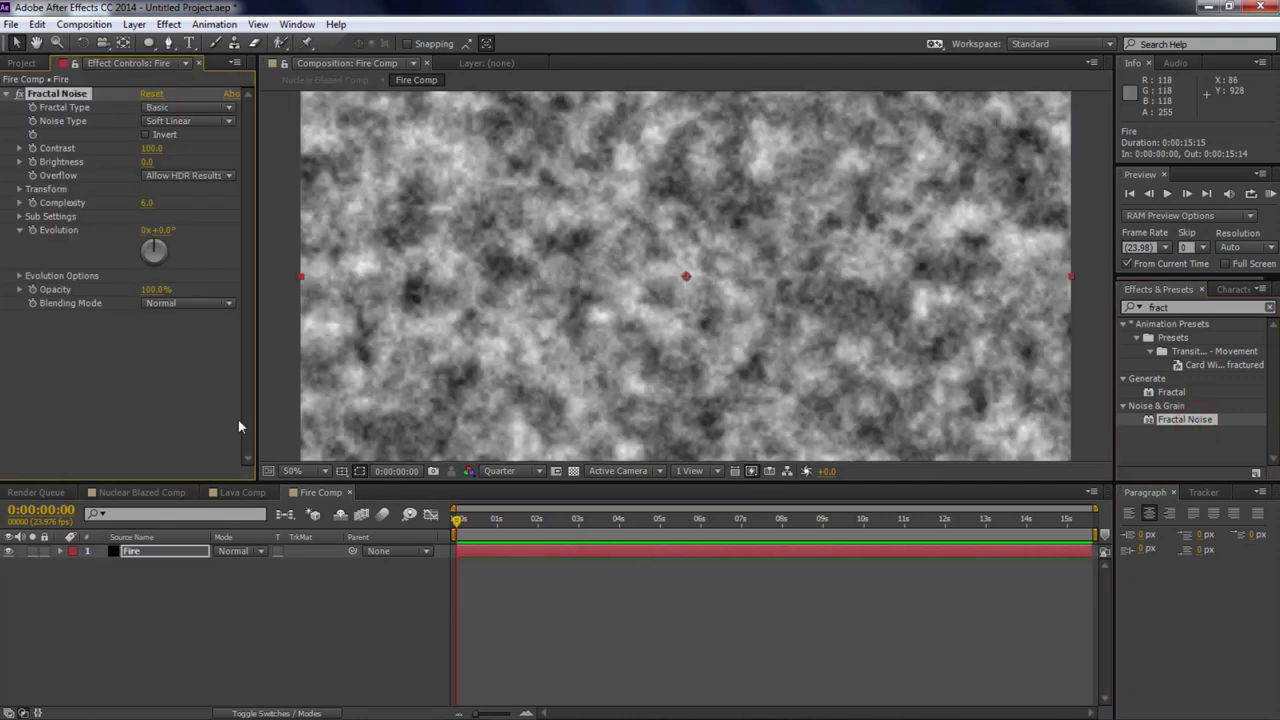
Step: Set the Fire layer's Fractal Noise to the Dynamic Progressive fractal type, with brightness -28 and contrast 122
click(180, 120)
click(185, 107)
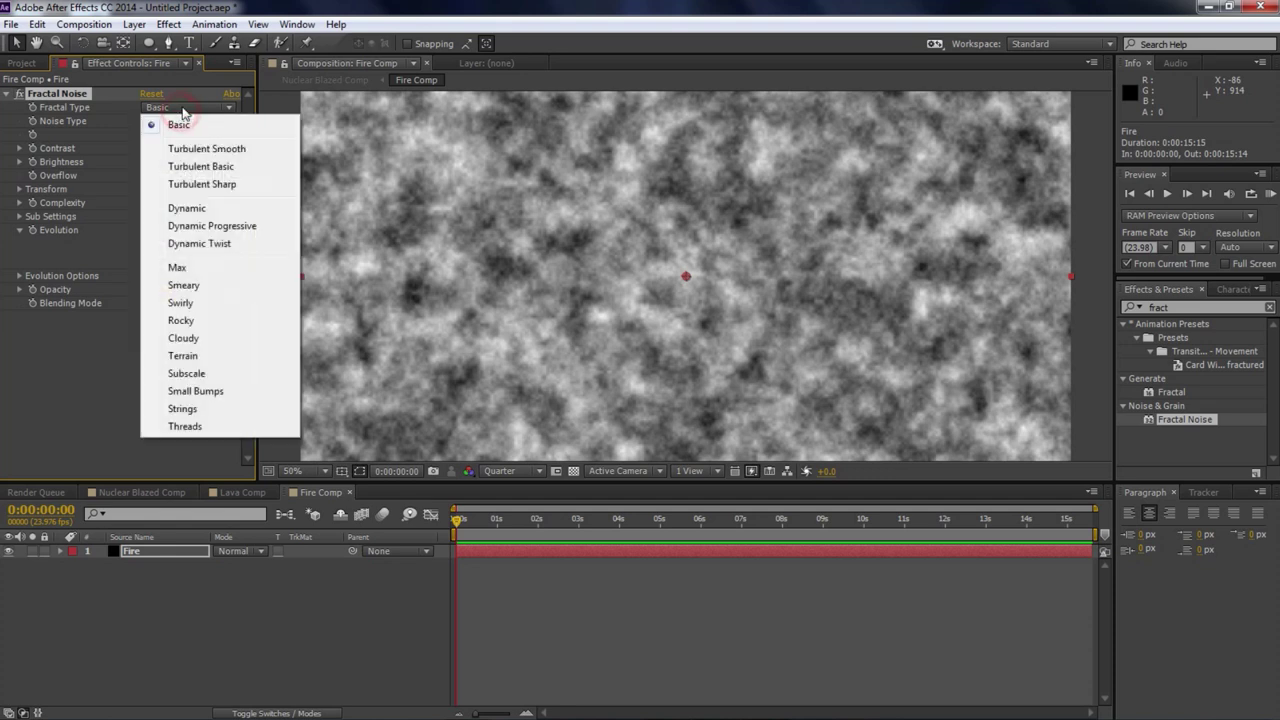
click(203, 227)
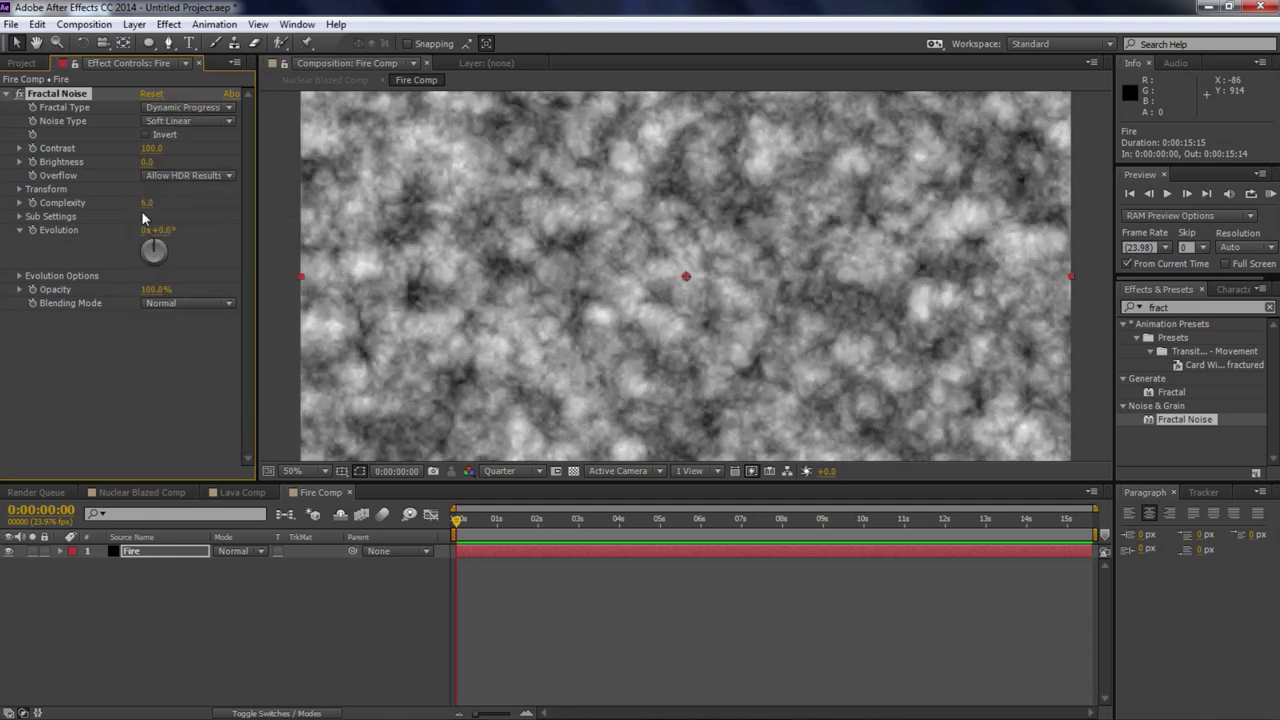
mouse_move(148, 162)
mouse_down()
mouse_move(128, 163)
mouse_move(165, 153)
mouse_up()
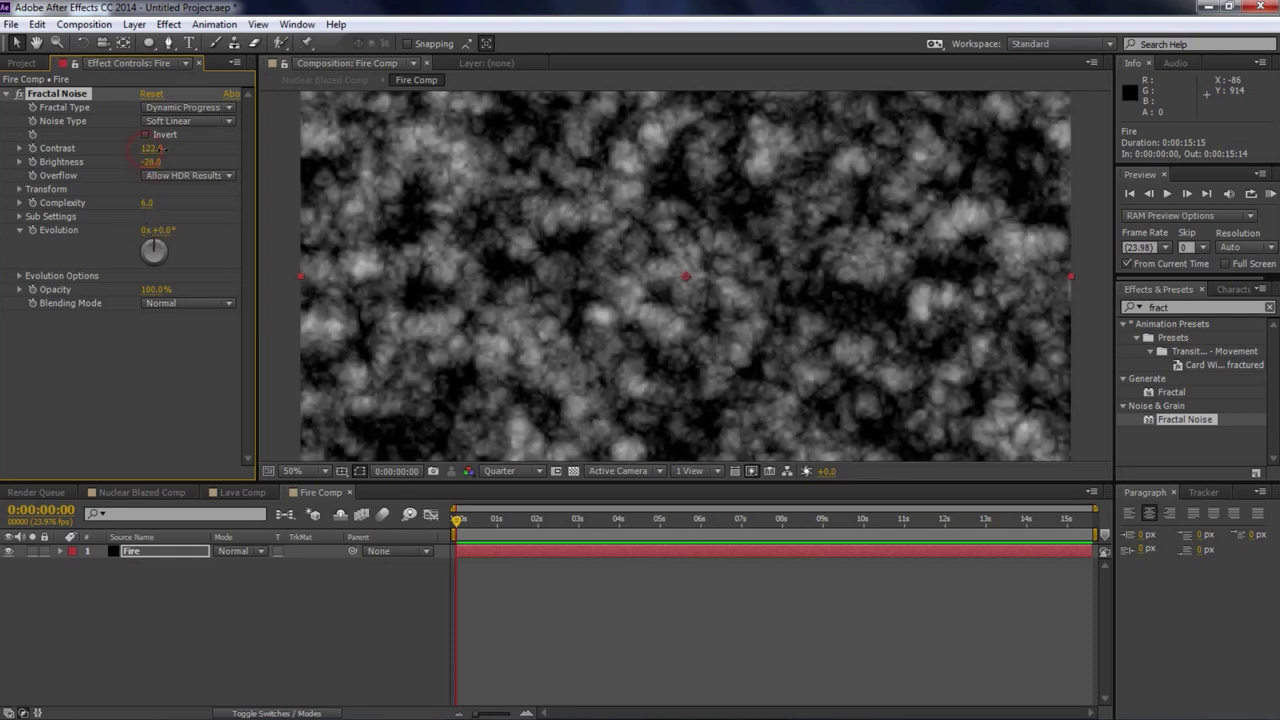
Step: Undo a trial Sub Offset change in the Fractal Noise sub settings and set Sub Rotation to 132°
click(19, 216)
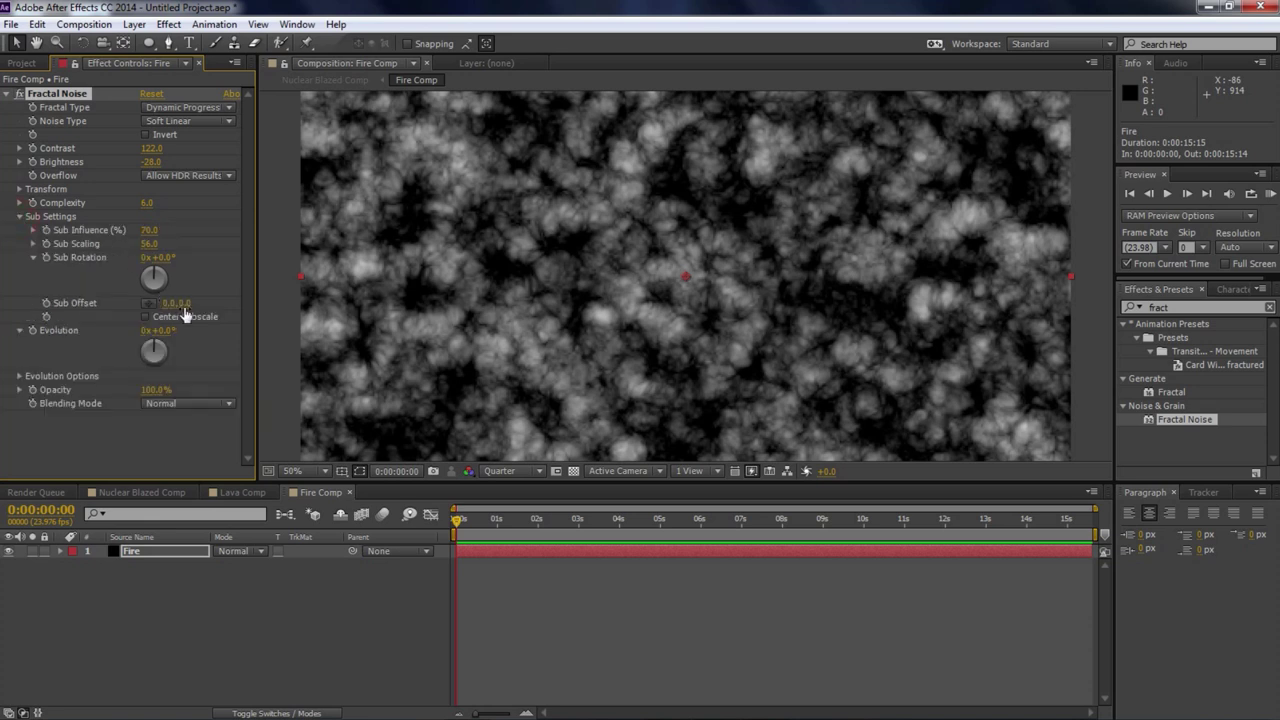
drag(180, 303, 199, 317)
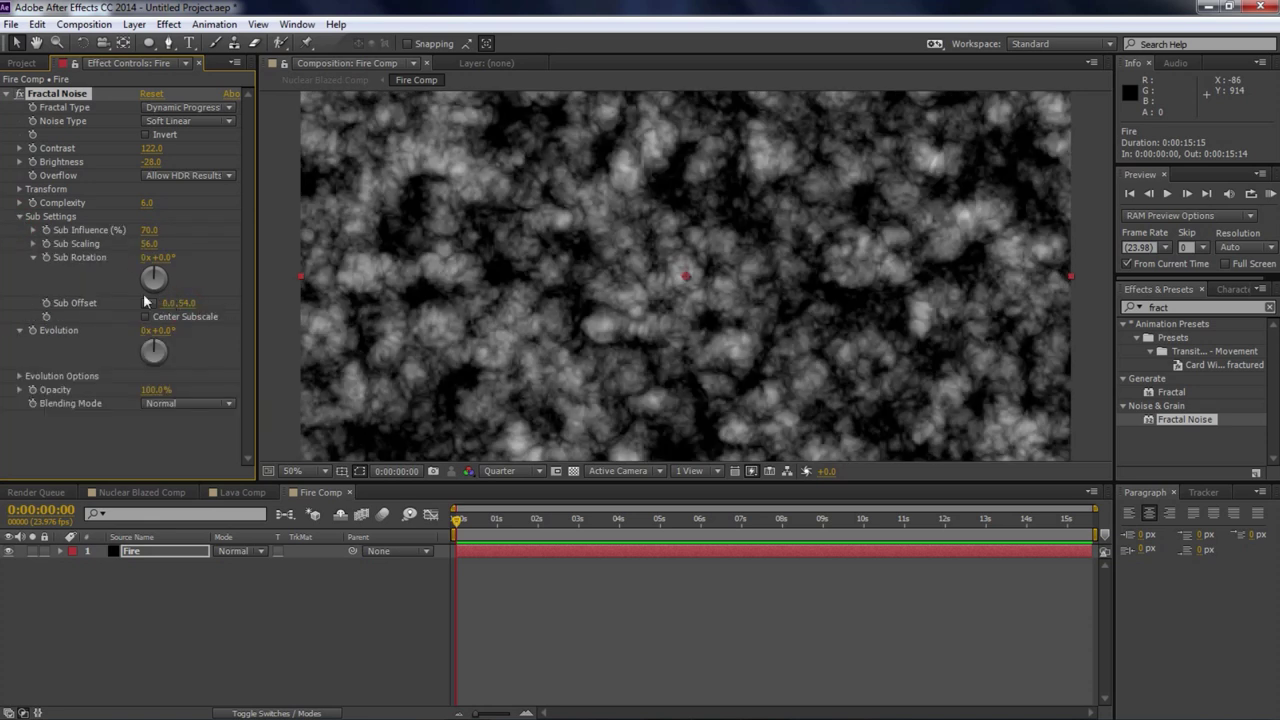
key(ctrl+z)
drag(160, 257, 271, 262)
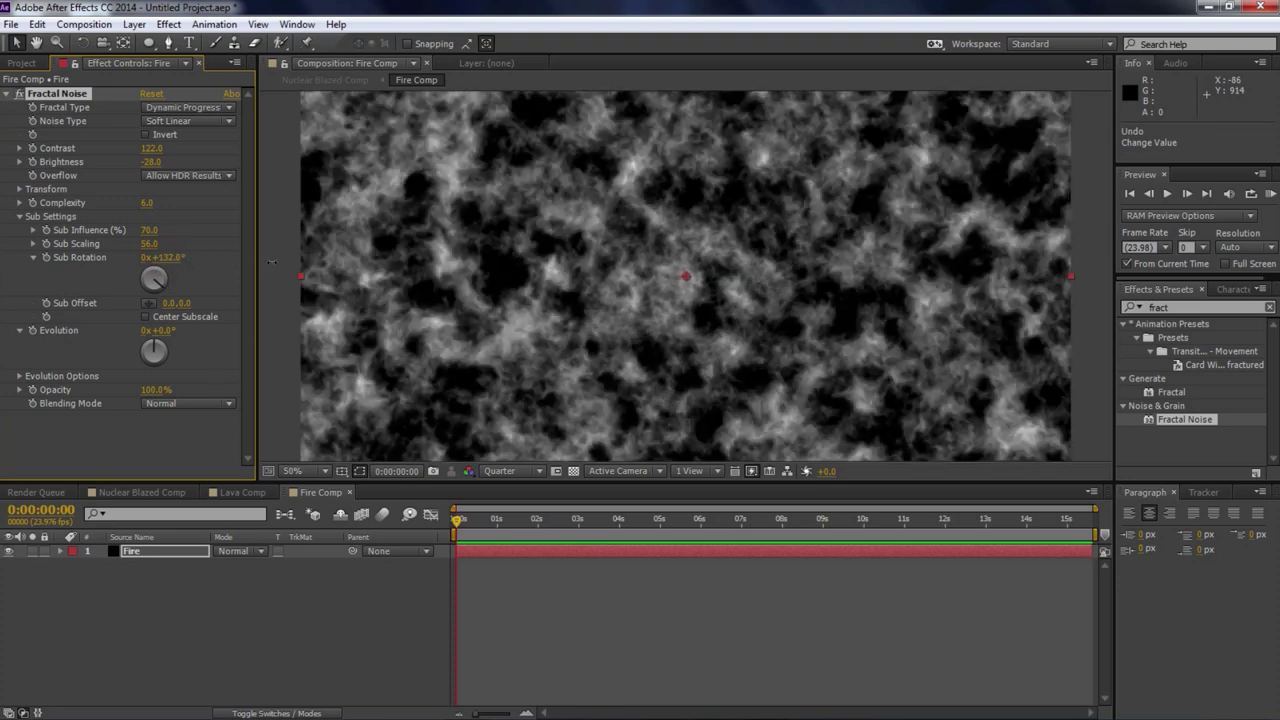
Step: Set the Fractal Noise scale to 215 and complexity to 12.2, and view the composition at Full resolution
click(19, 189)
drag(148, 241, 211, 292)
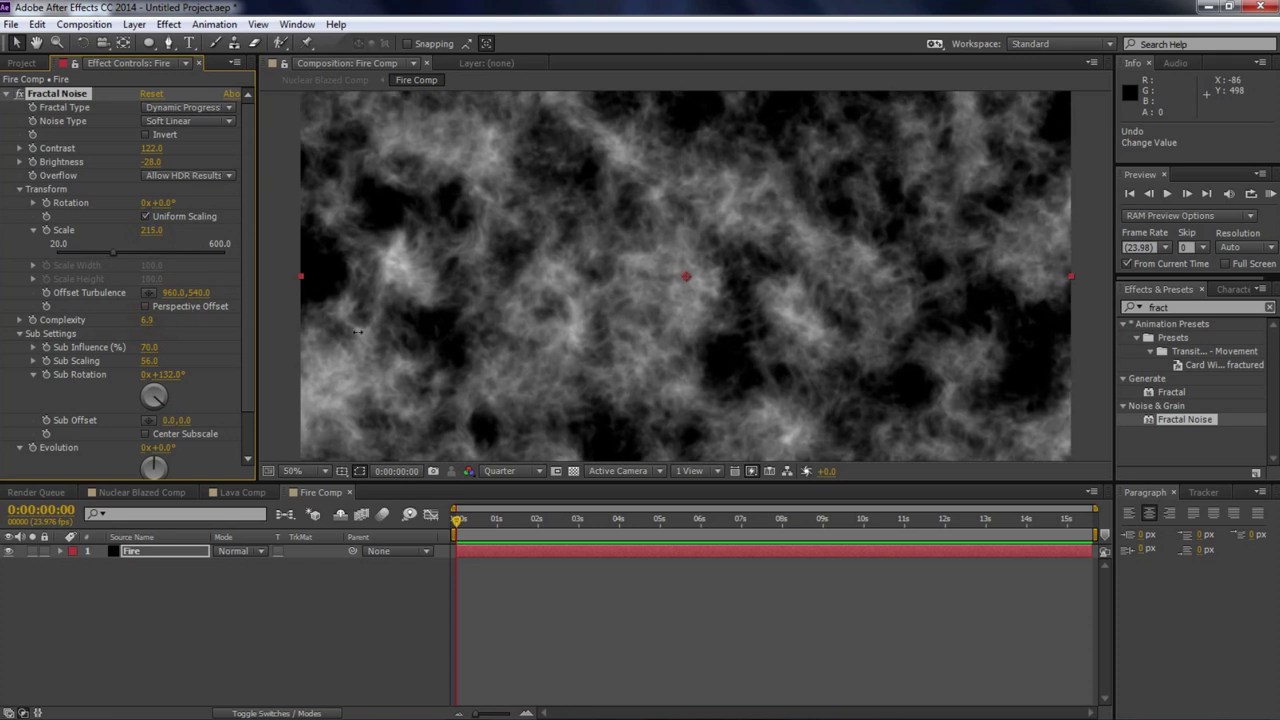
drag(148, 320, 153, 320)
click(540, 472)
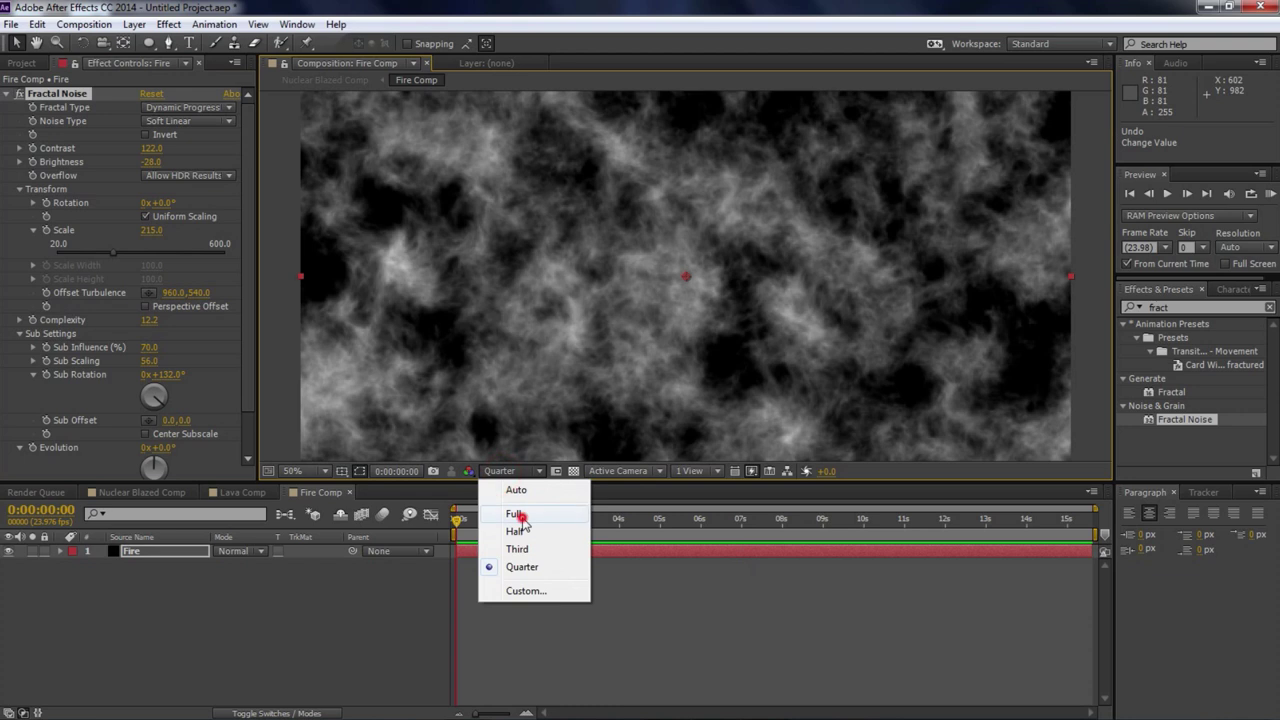
click(503, 509)
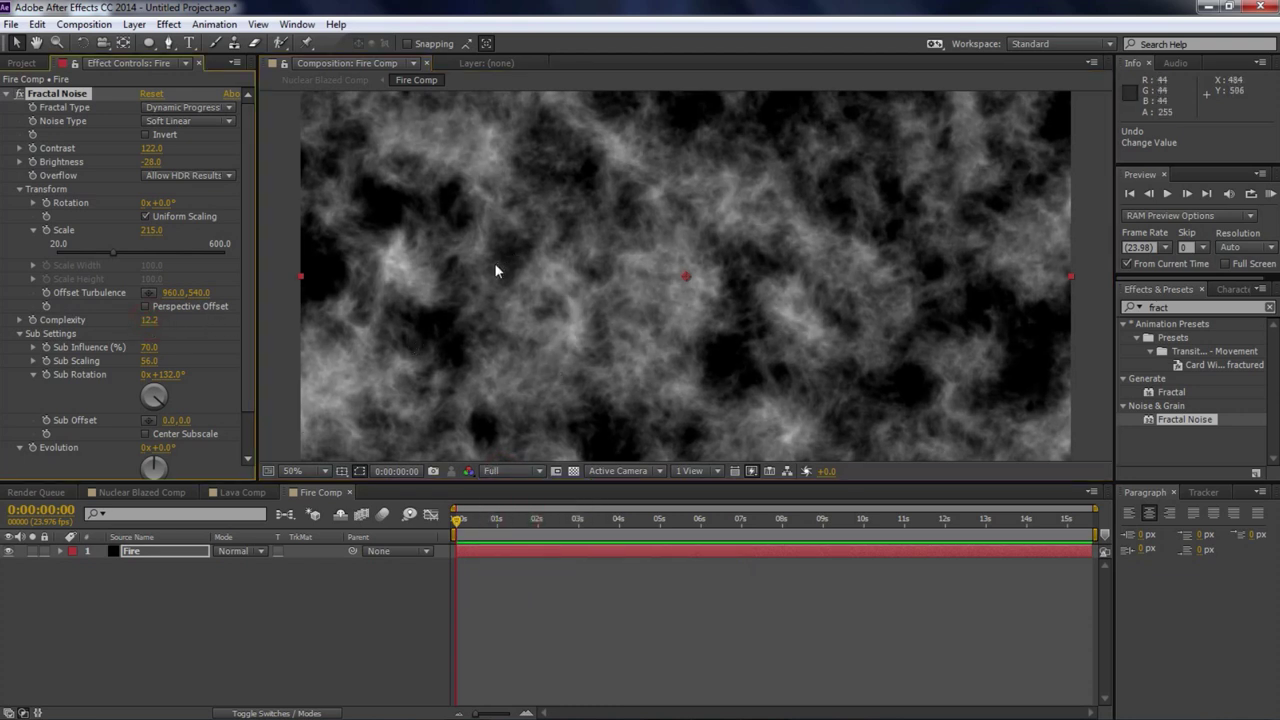
Step: Drive the Fire layer's Fractal Noise evolution with the expression time*250 and check the motion in a short RAM preview
click(21, 334)
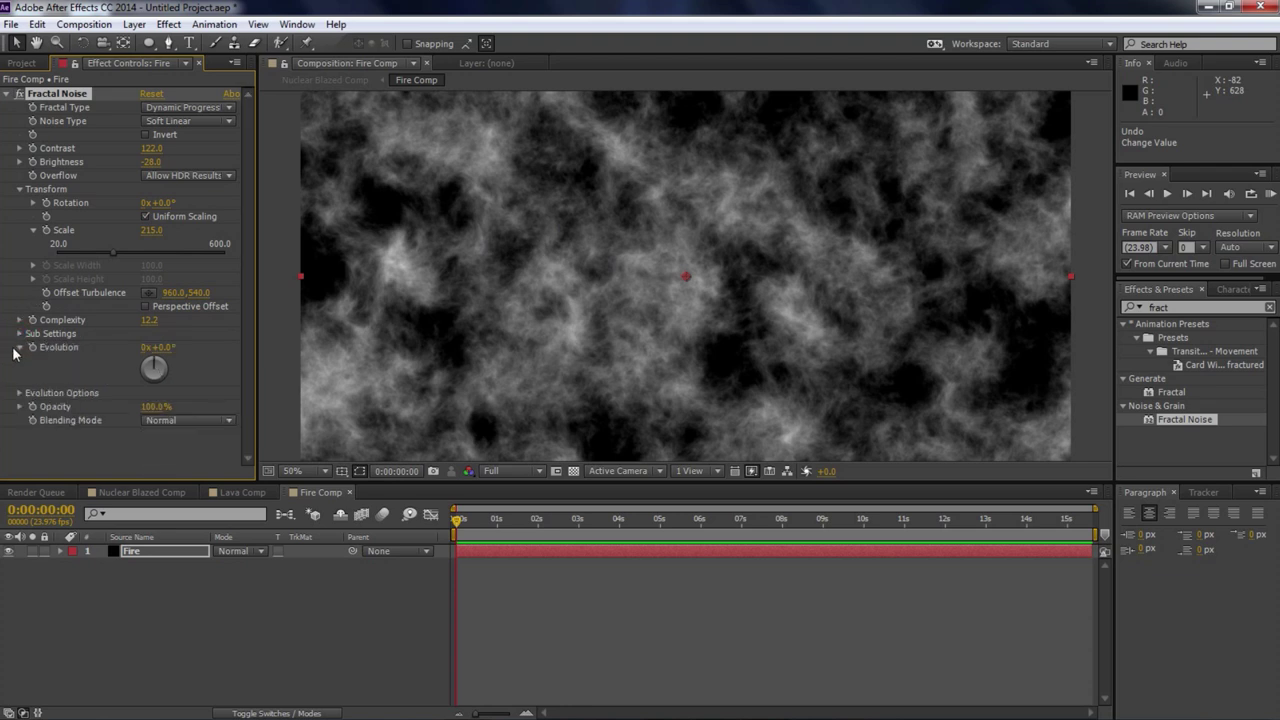
alt+click(33, 348)
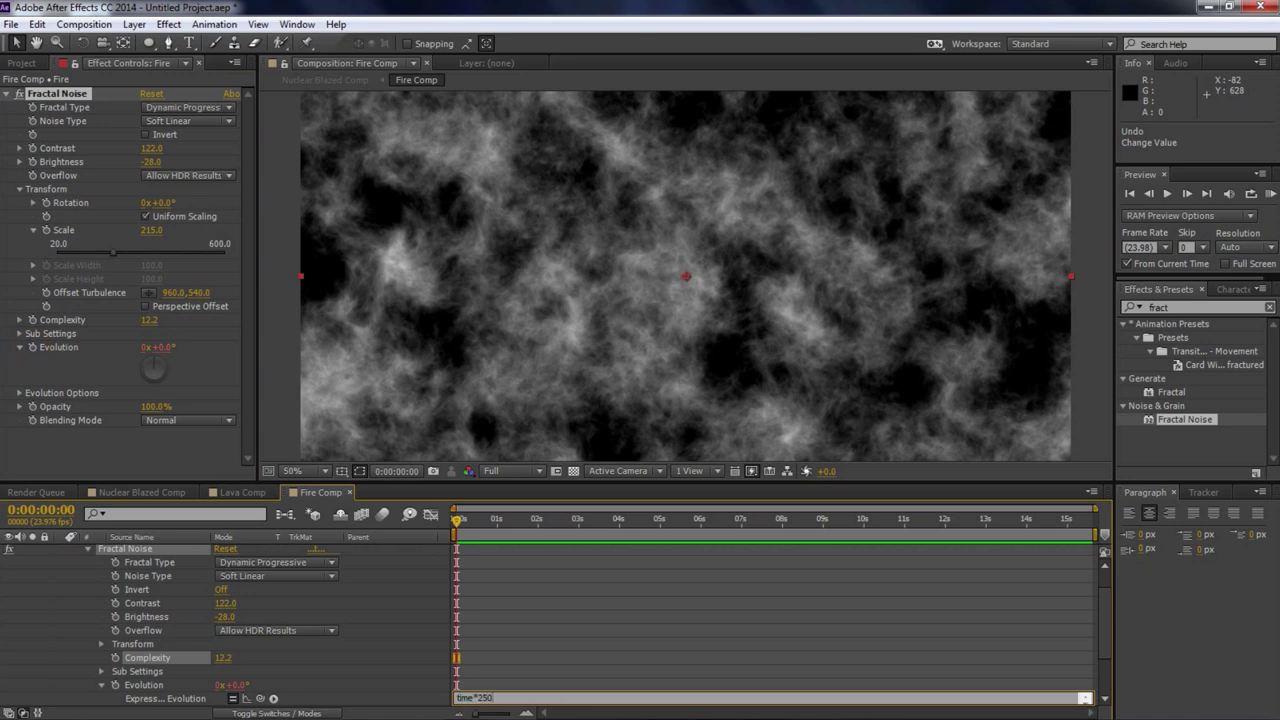
click(560, 656)
click(61, 554)
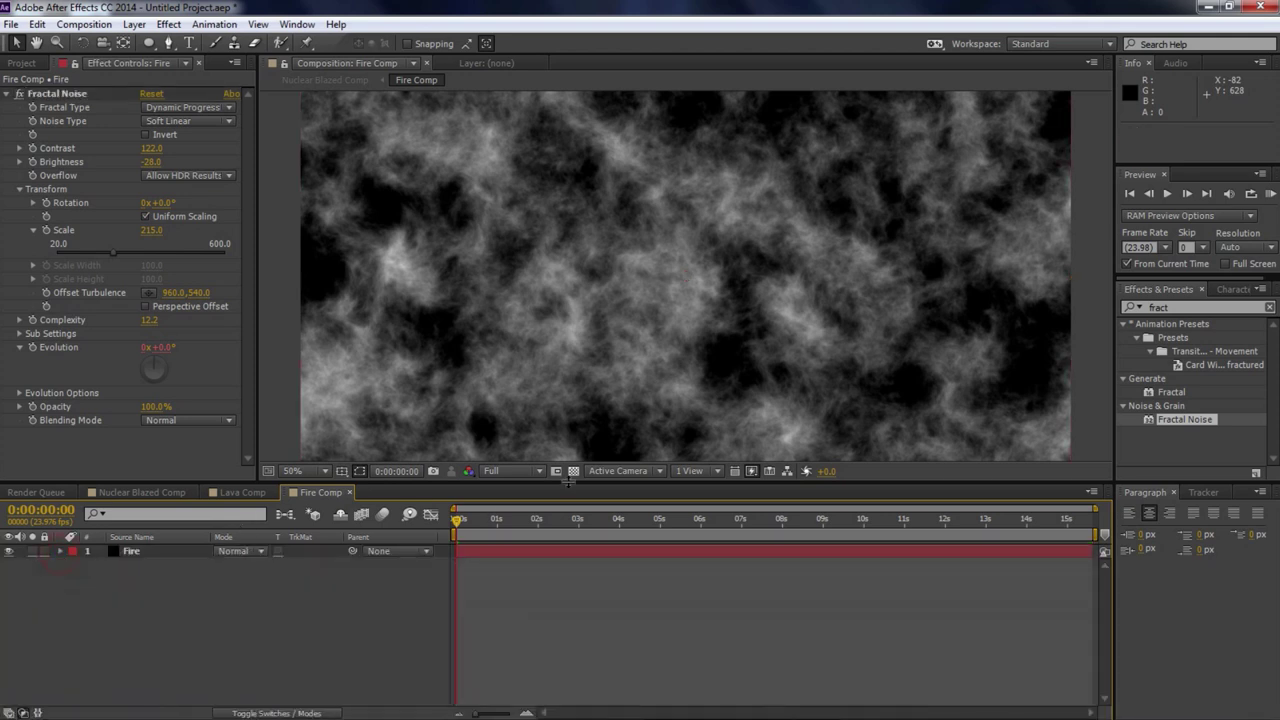
click(1271, 193)
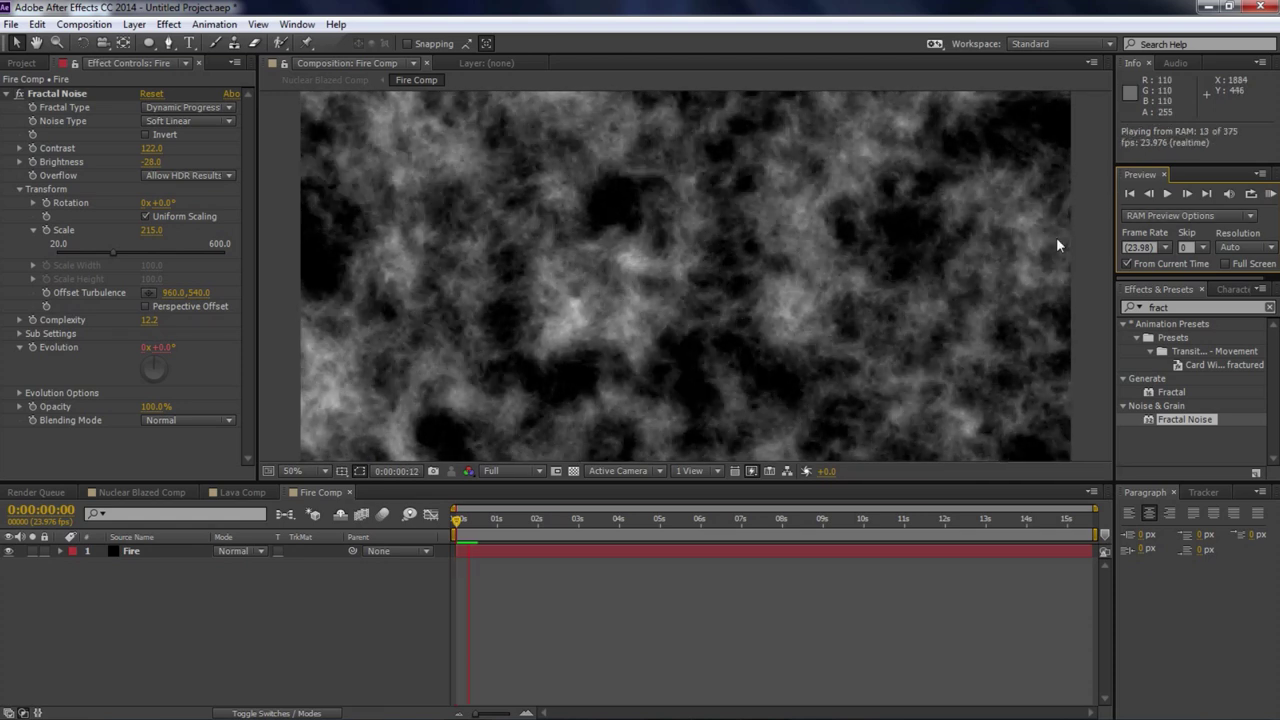
click(1056, 237)
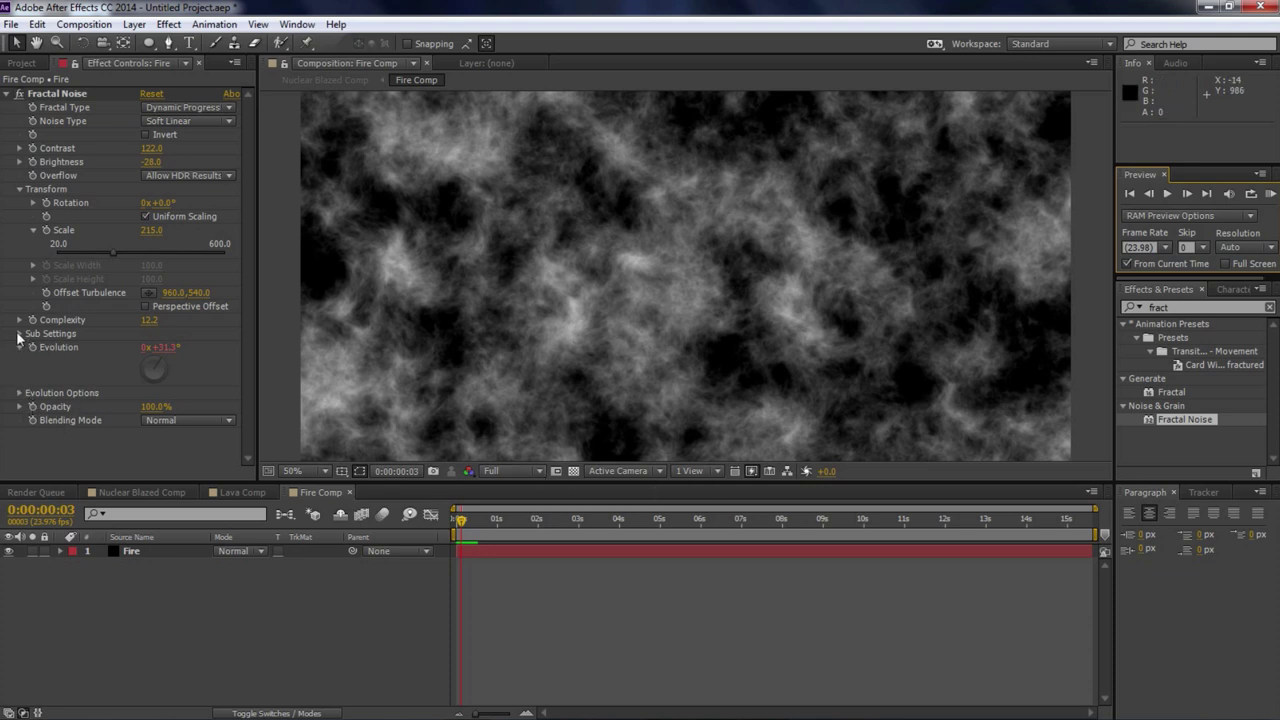
Step: Set the vertical Offset Turbulence to 545 and keyframe Offset Turbulence at the start of Fire Comp
drag(195, 299, 200, 299)
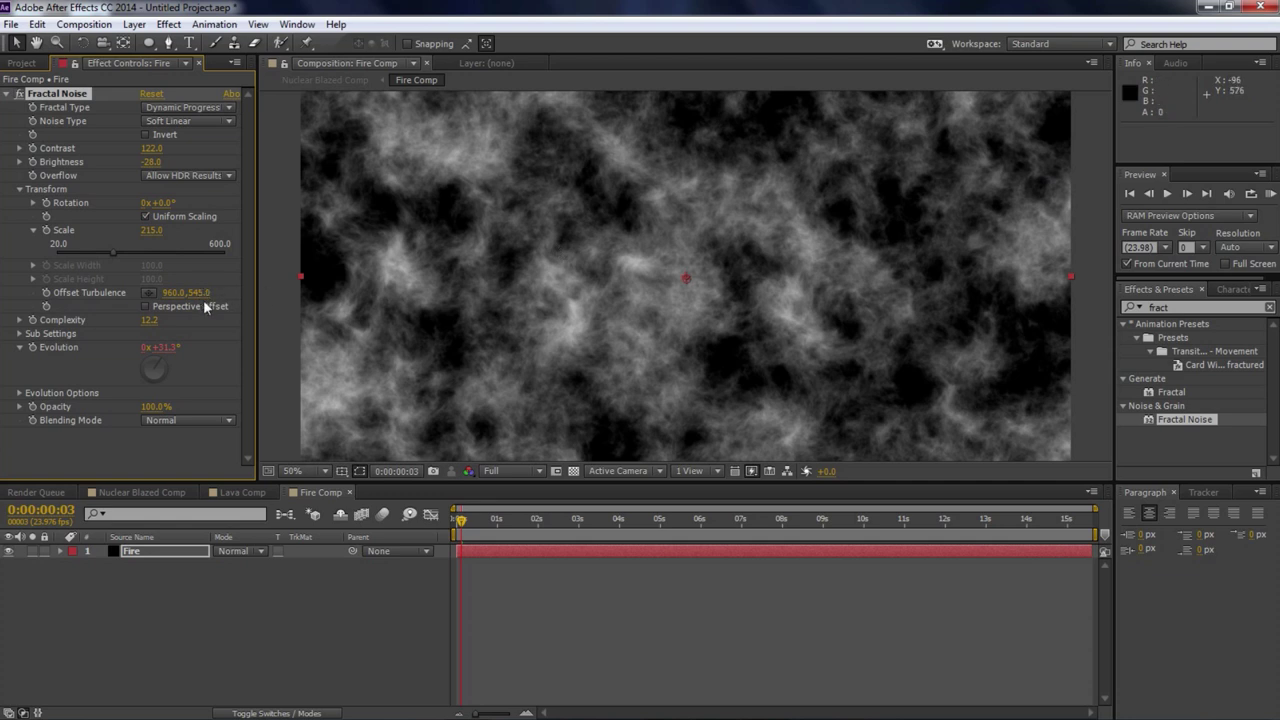
click(463, 526)
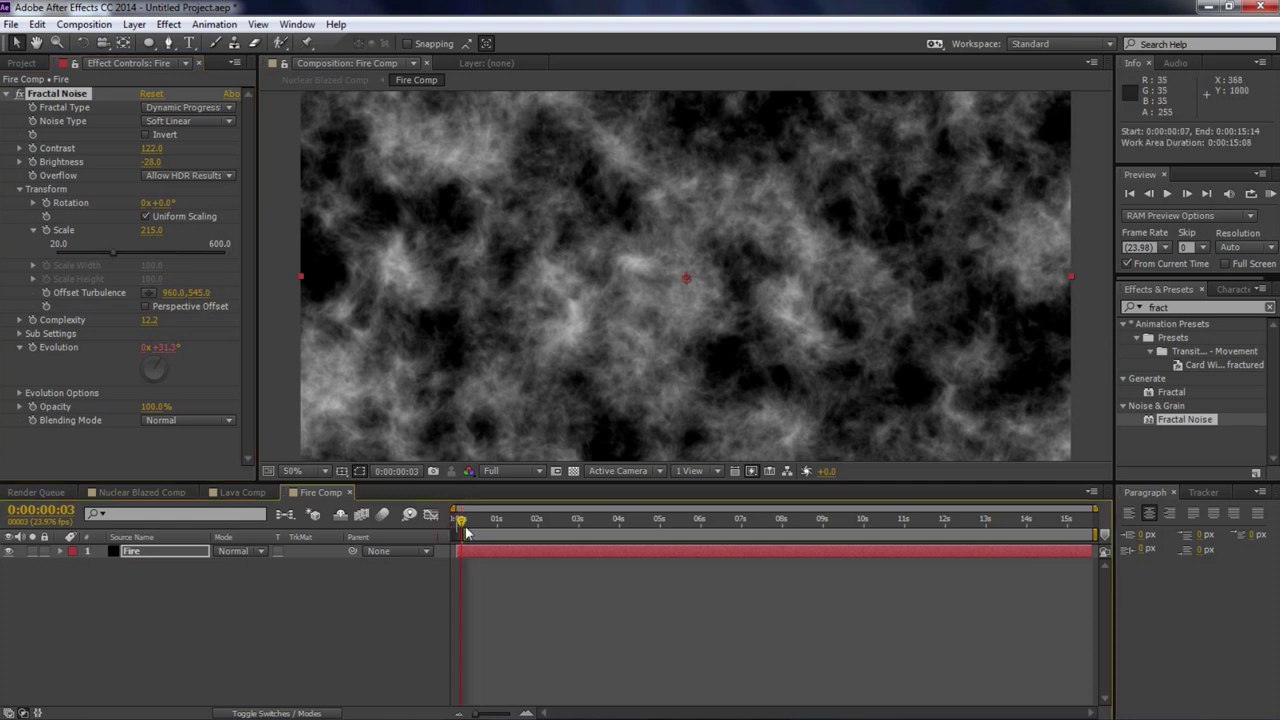
drag(462, 523, 412, 530)
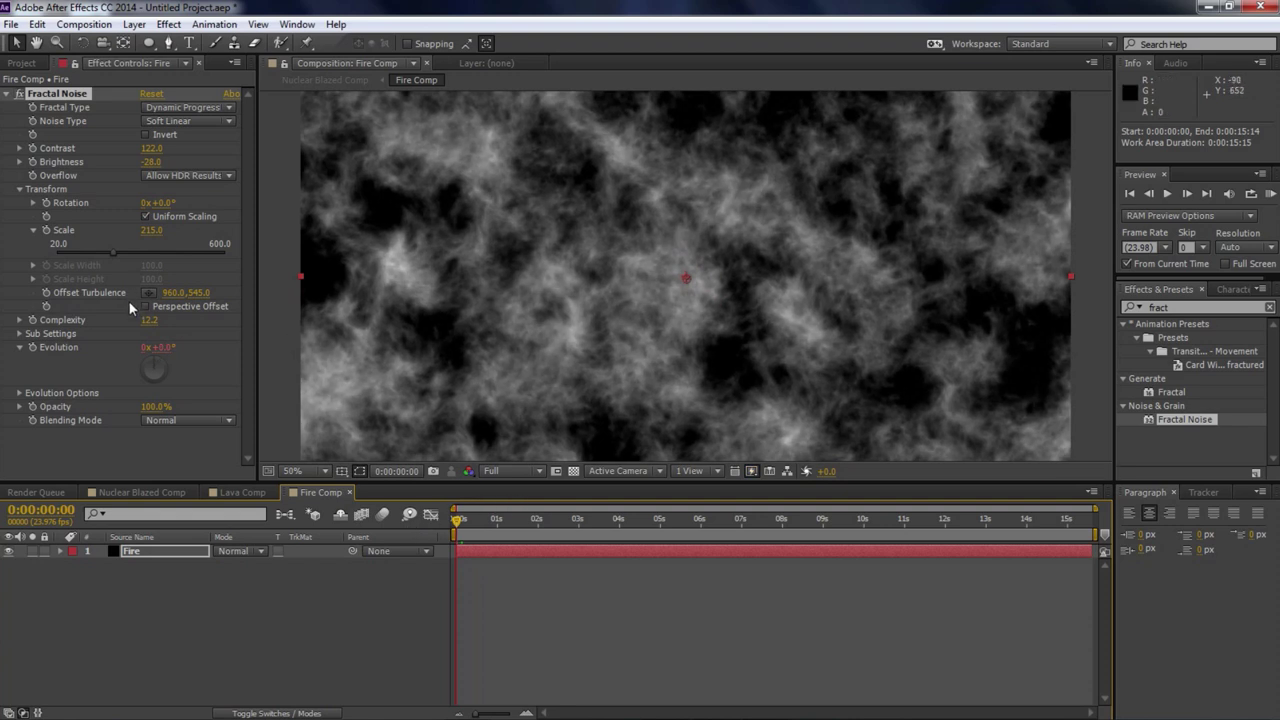
click(46, 292)
Step: Keyframe the vertical Offset Turbulence at -3300 at the end of Fire Comp and preview the movement from near the start
drag(462, 531, 1094, 519)
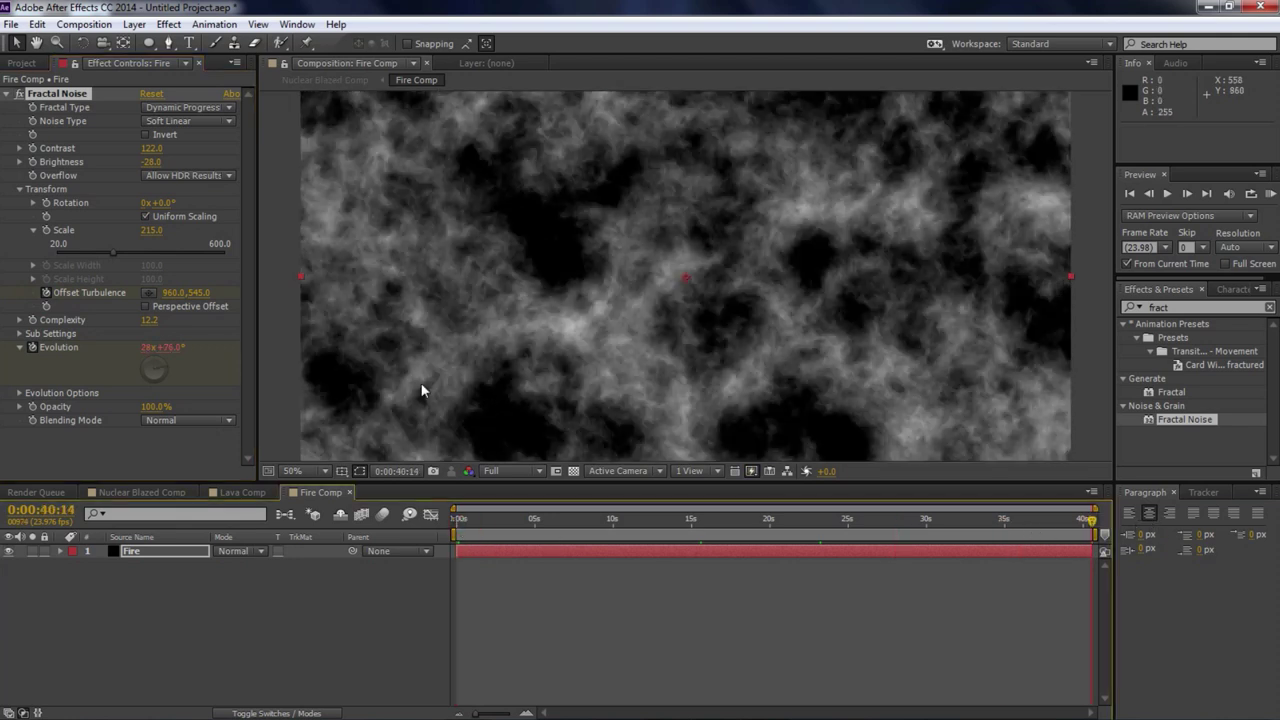
click(195, 293)
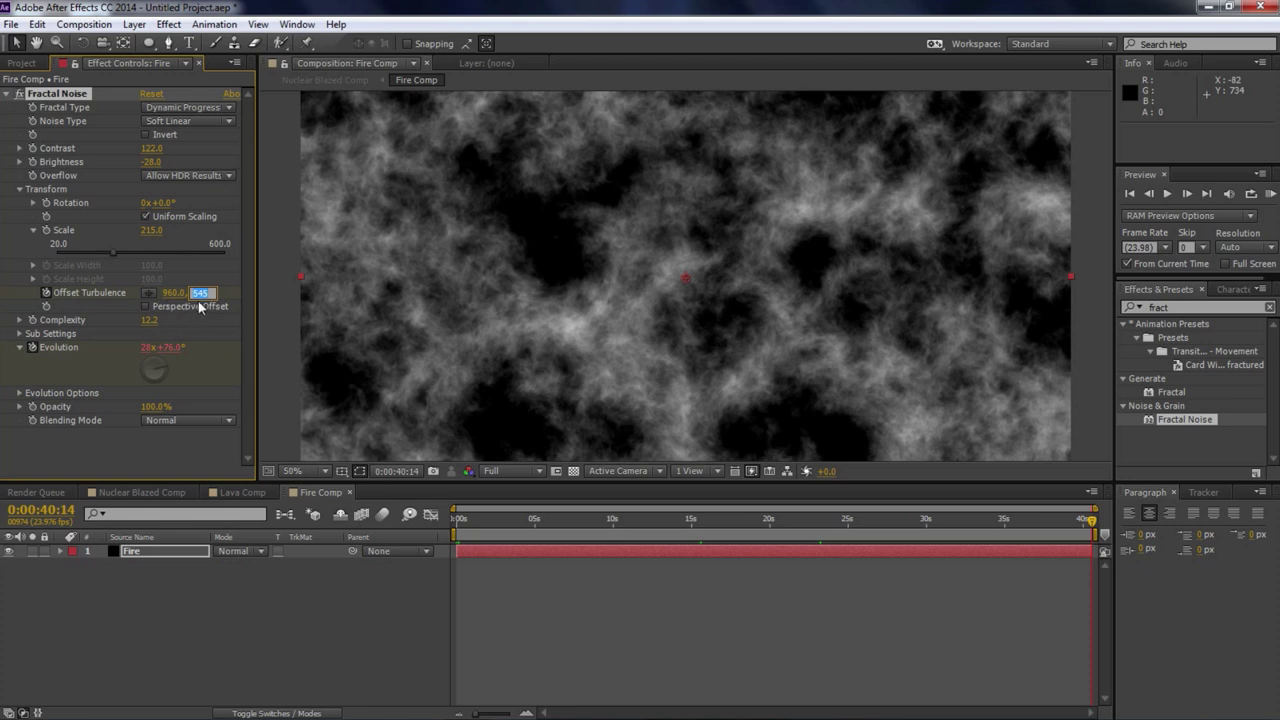
text(-3300)
click(877, 643)
drag(491, 519, 457, 519)
click(1269, 194)
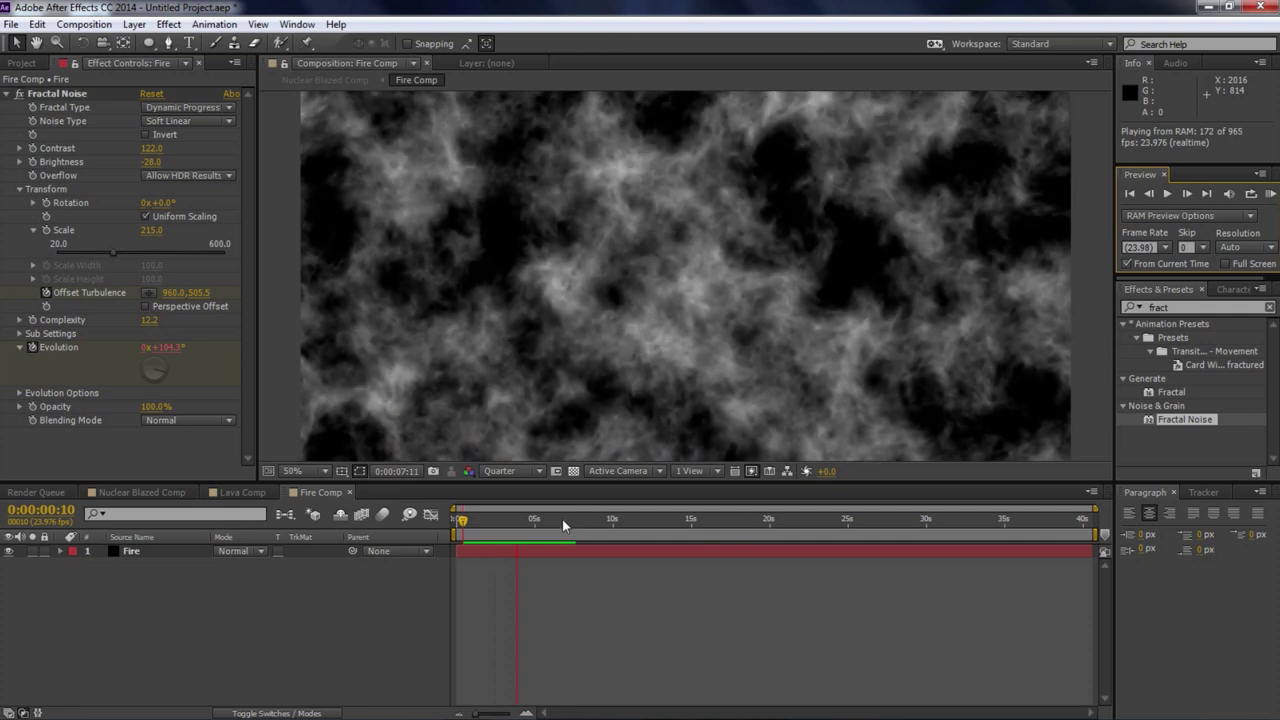
Step: Set the vertical Offset Turbulence to -4500 at the end of Fire Comp and start a RAM preview from the beginning
click(878, 519)
key(End)
click(205, 292)
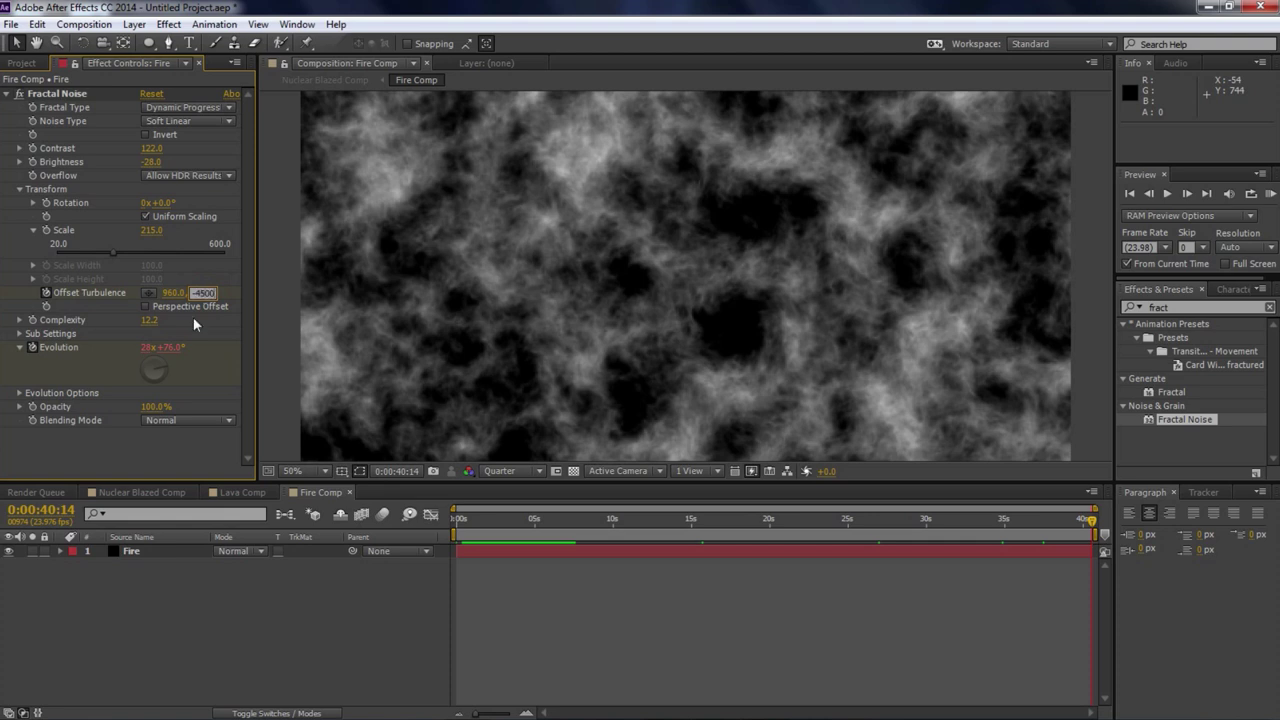
text(-4500)
click(521, 595)
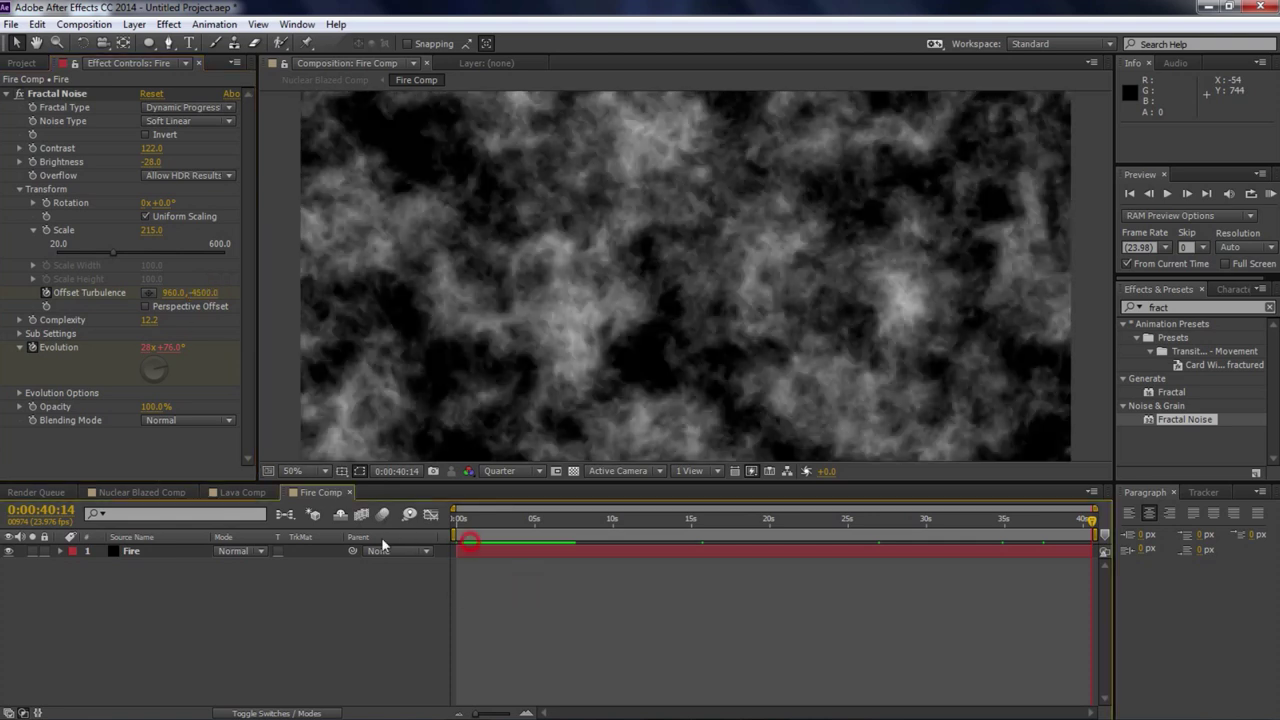
key(Home)
key(KP_0)
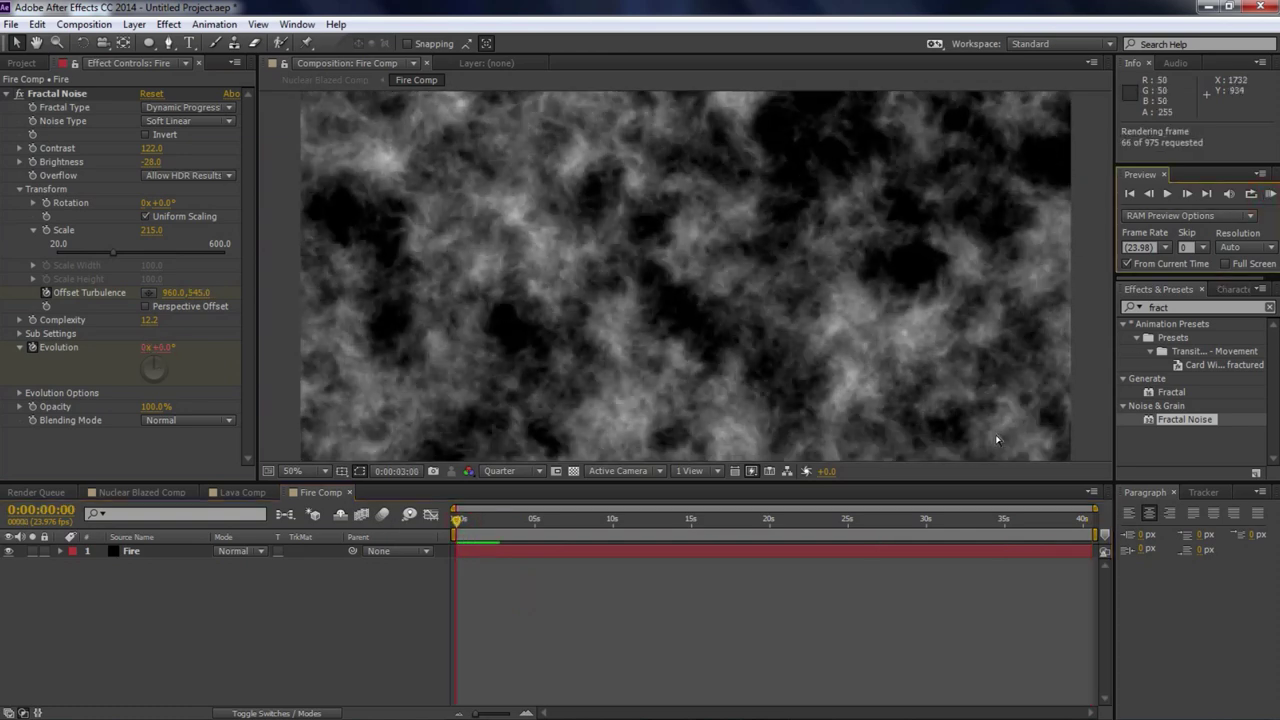
Step: Stop the preview and set the Fire Comp layer's blending mode to Add in Nuclear Blazed Comp
click(997, 431)
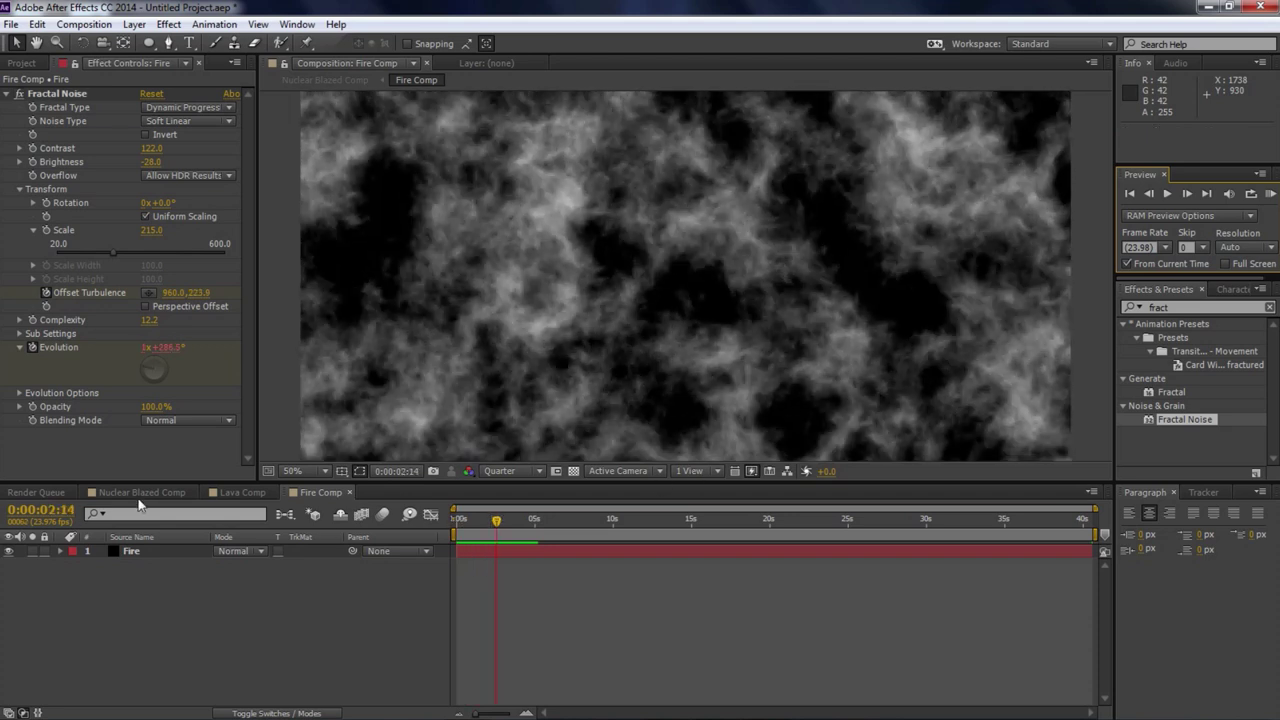
click(128, 490)
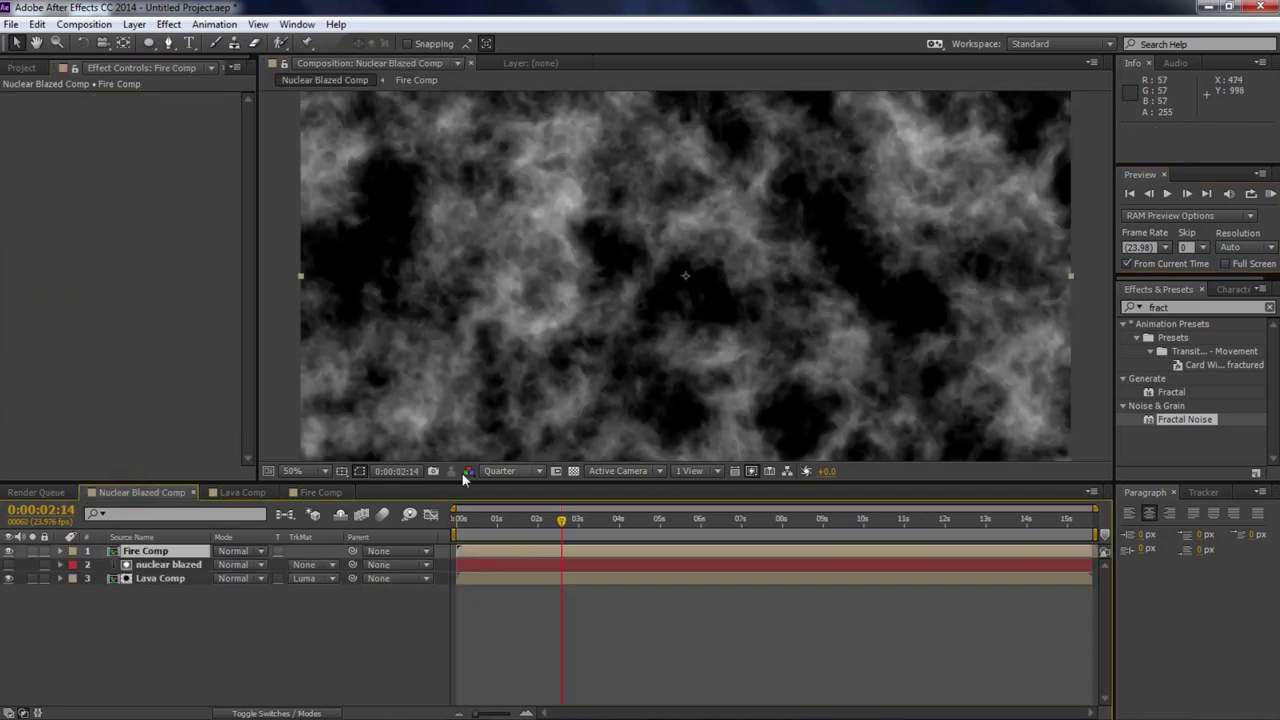
click(239, 551)
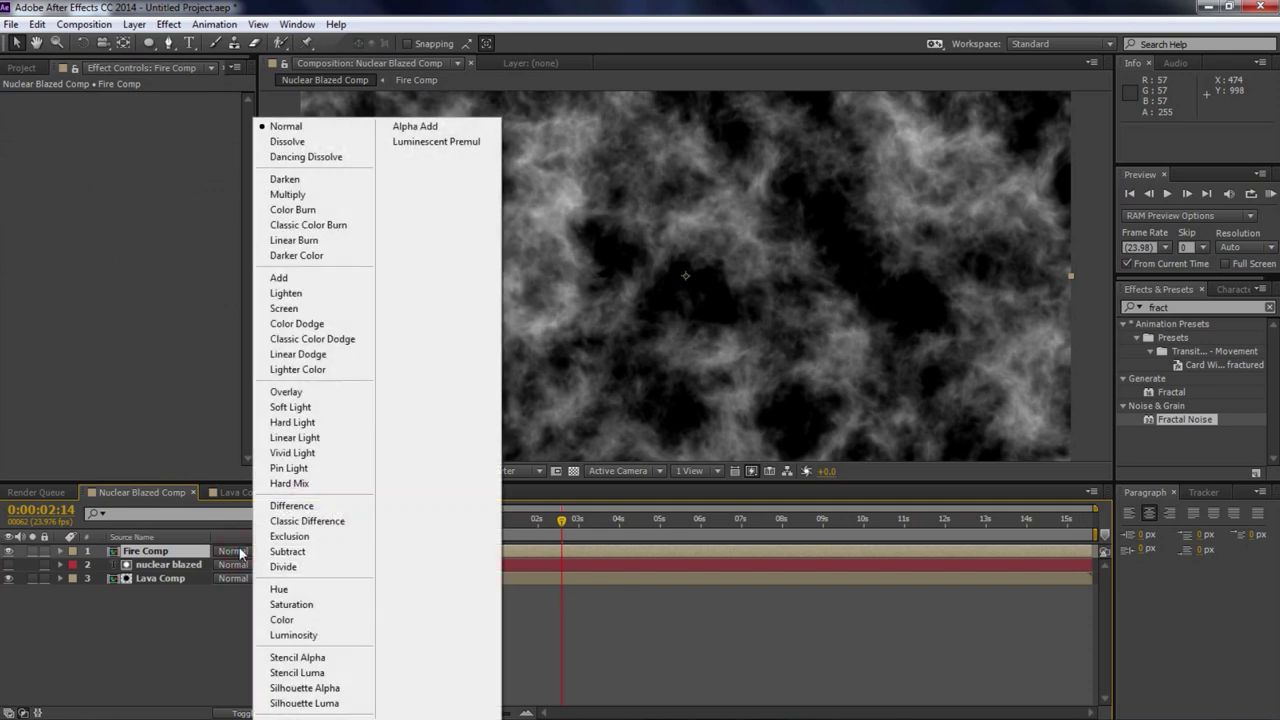
click(290, 310)
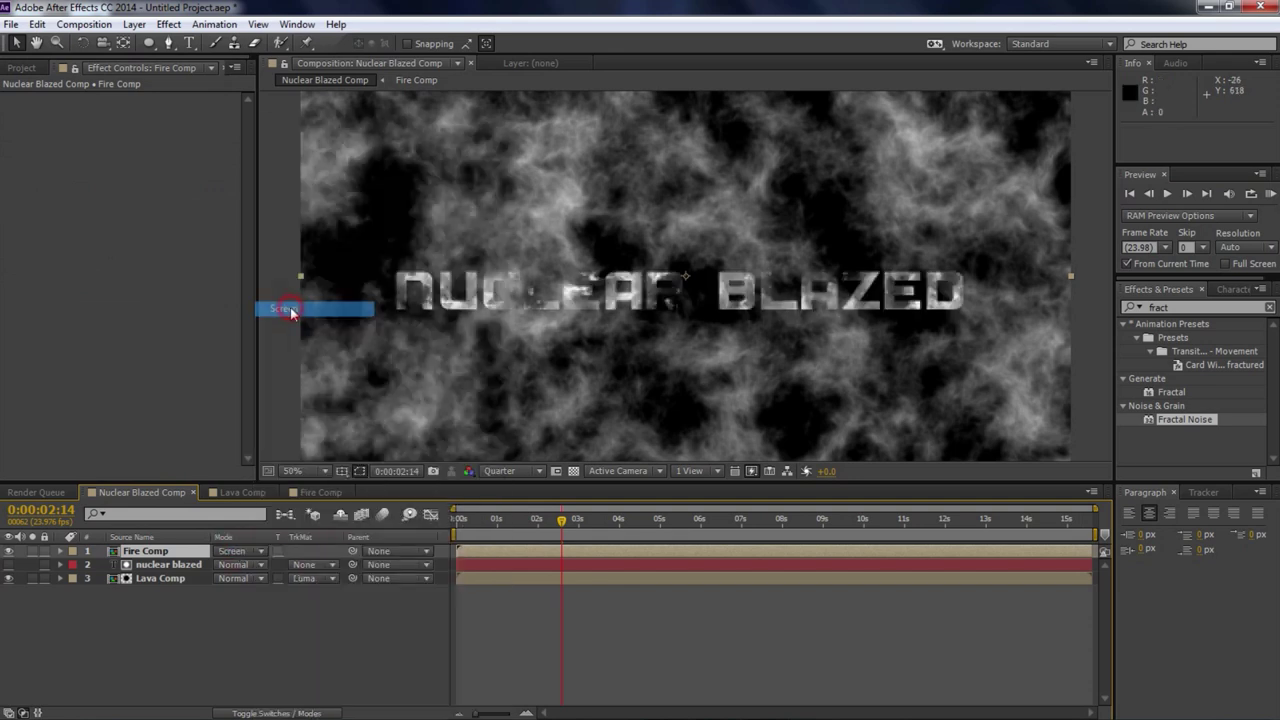
click(243, 554)
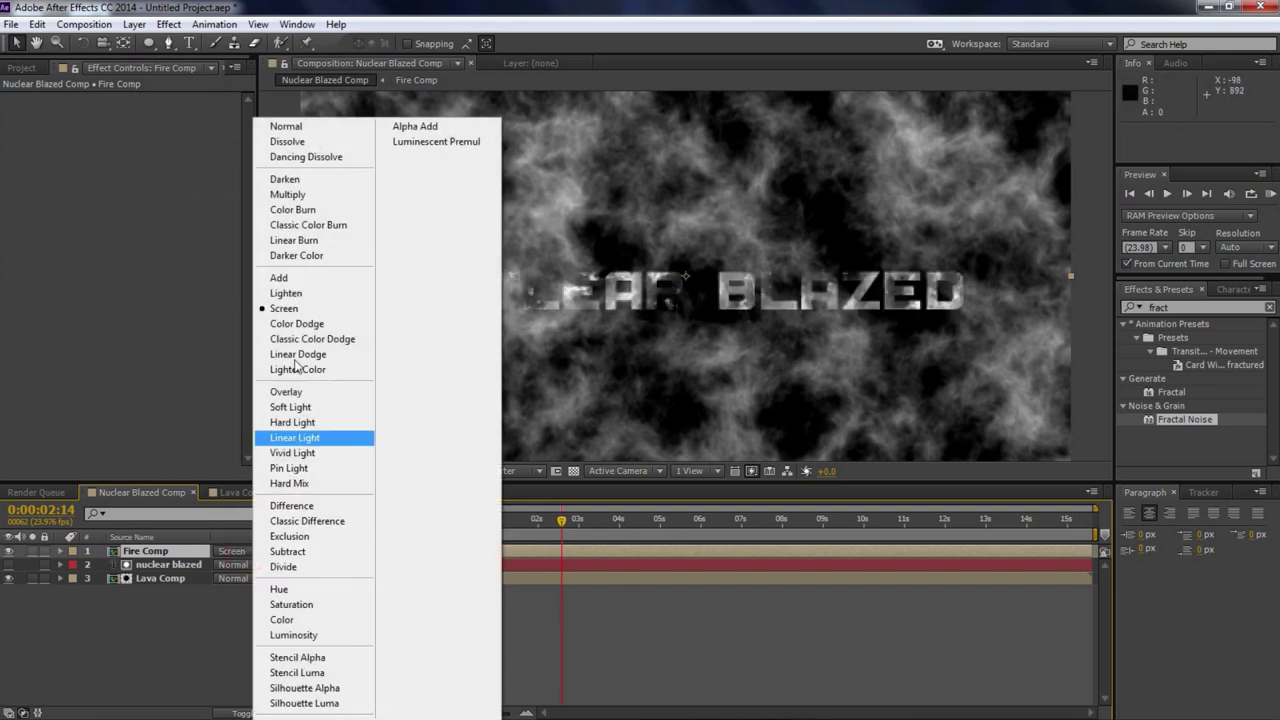
click(299, 278)
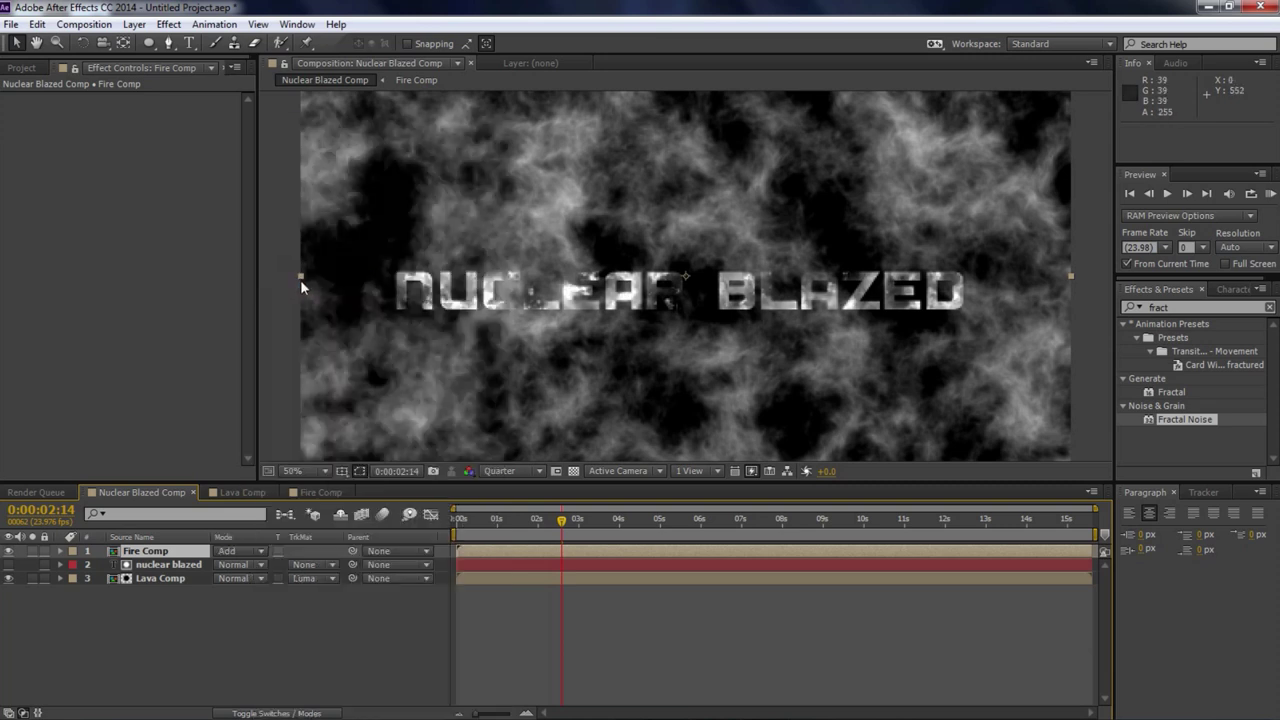
mouse_move(464, 235)
mouse_down()
mouse_move(492, 189)
mouse_move(395, 160)
mouse_move(412, 212)
mouse_move(449, 236)
mouse_up()
key(ctrl+z)
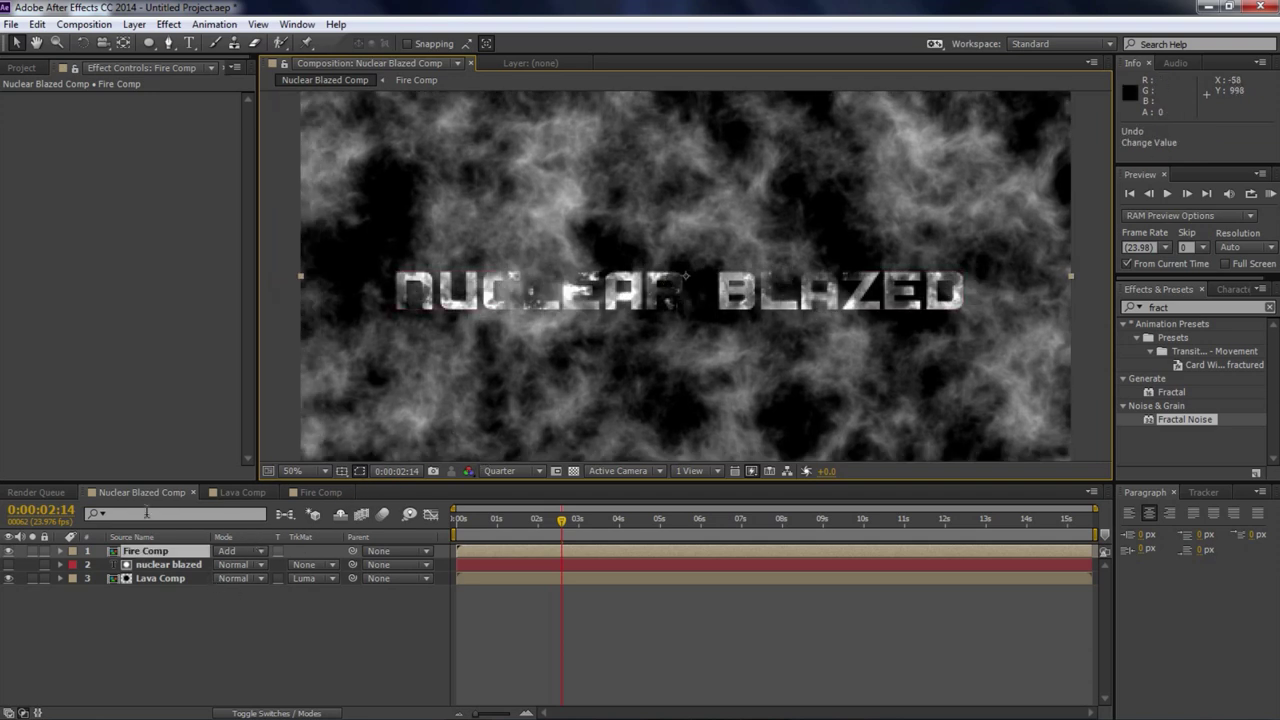
Step: Add a full-frame elliptical mask to the Fire Comp layer with the Ellipse Tool
click(149, 45)
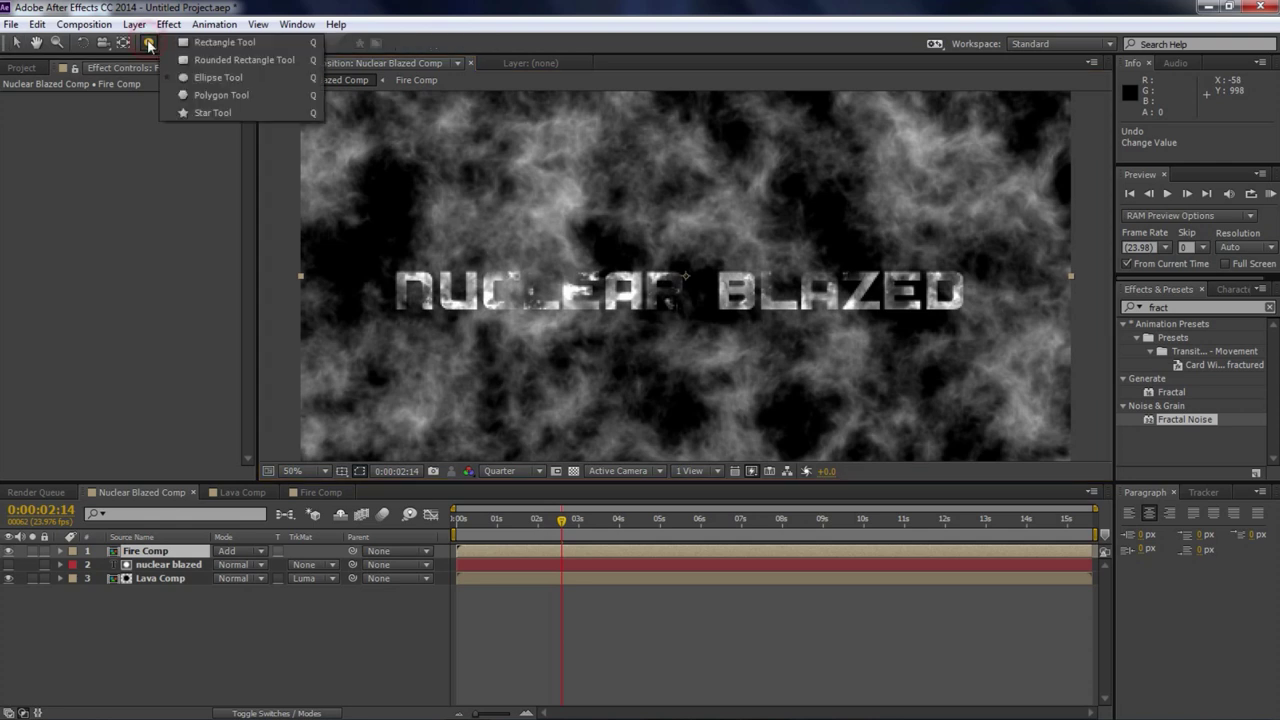
click(149, 45)
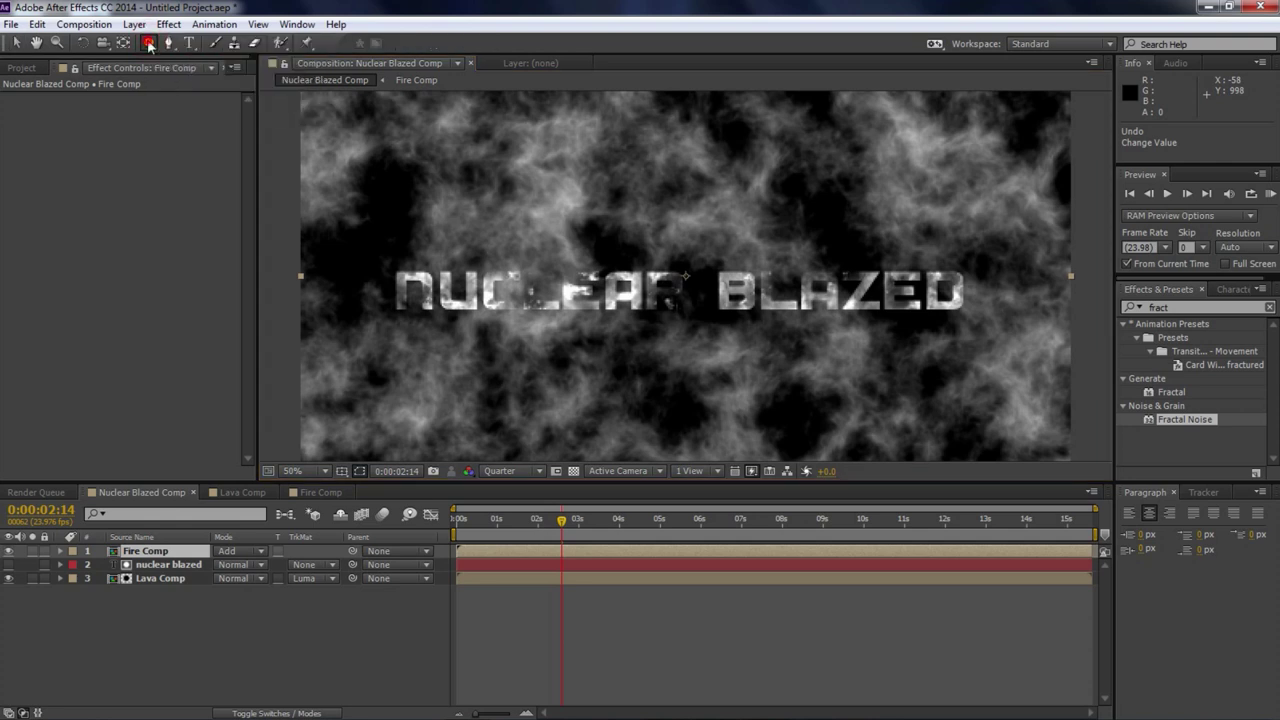
click(149, 45)
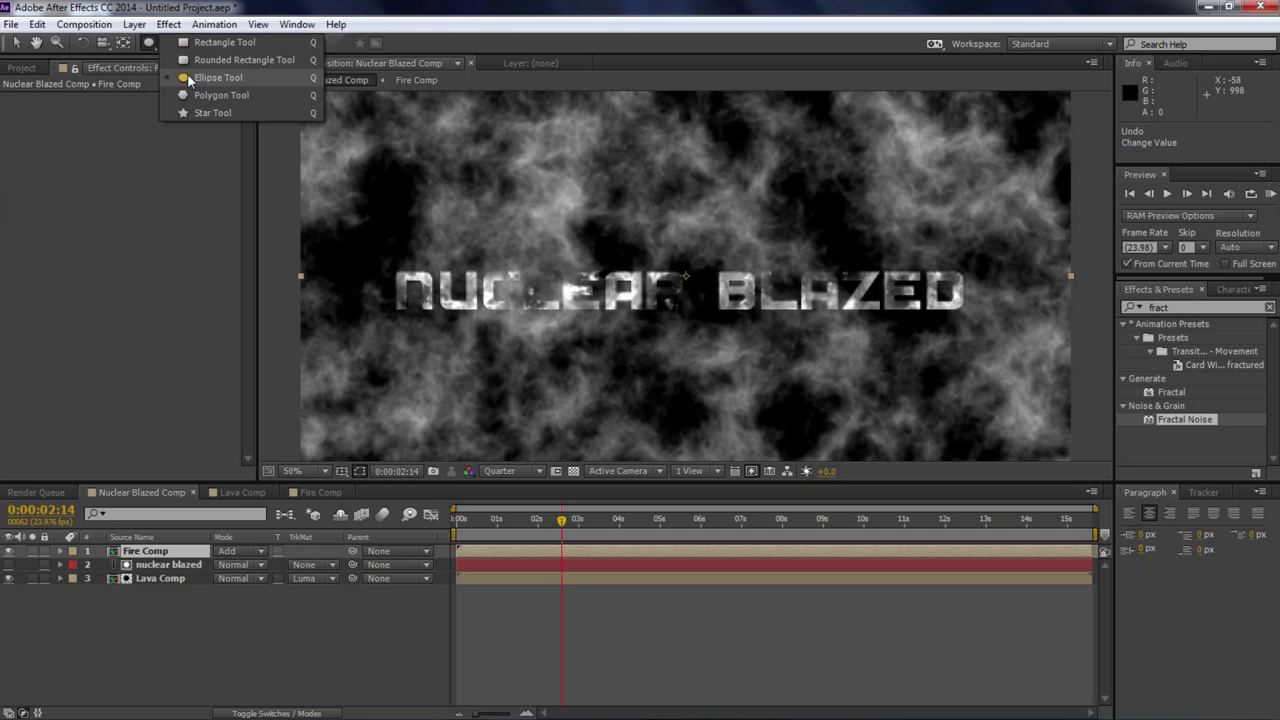
click(188, 77)
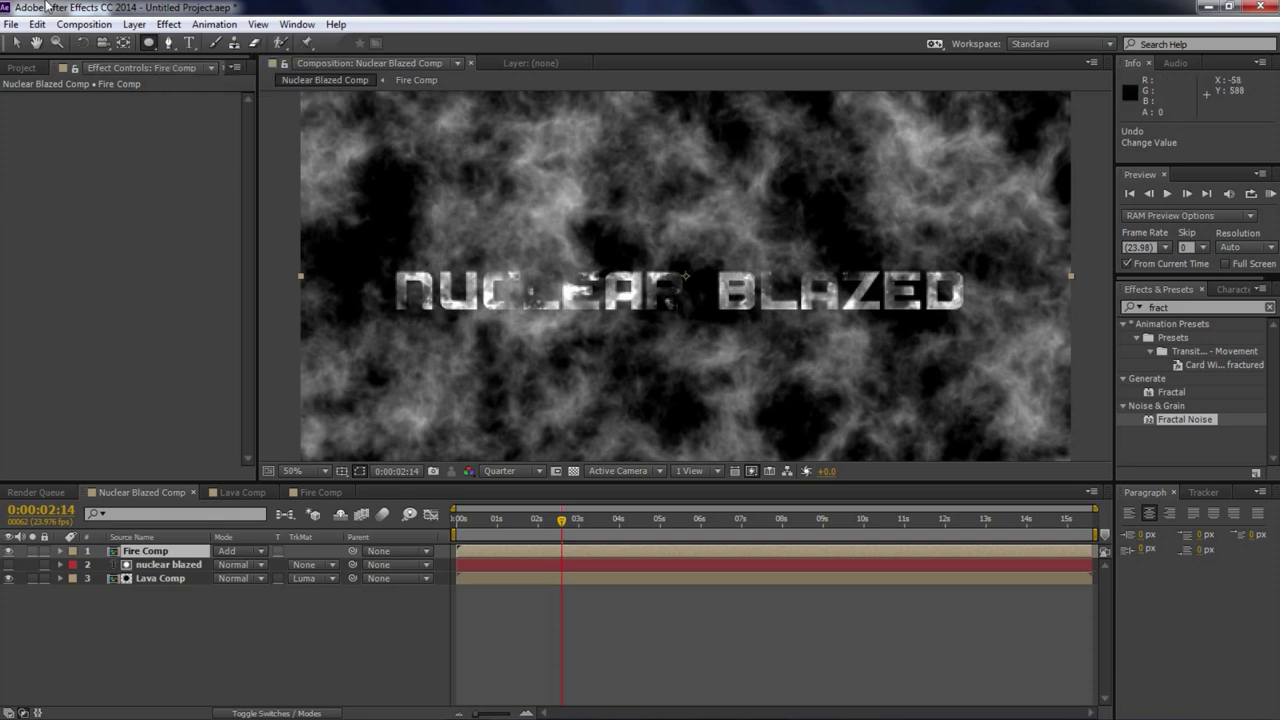
double_click(150, 45)
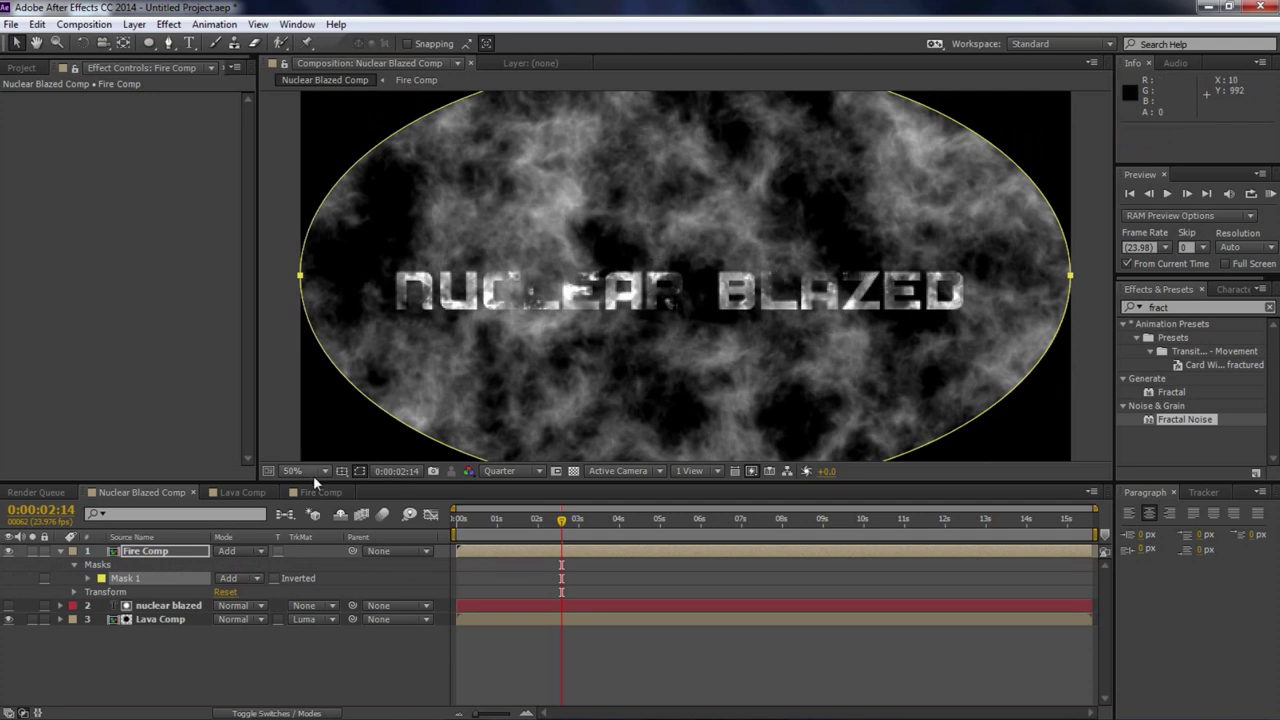
Step: Set the Fire Comp mask's feather to 236 pixels and its expansion to -202 pixels
key(m)
key(m)
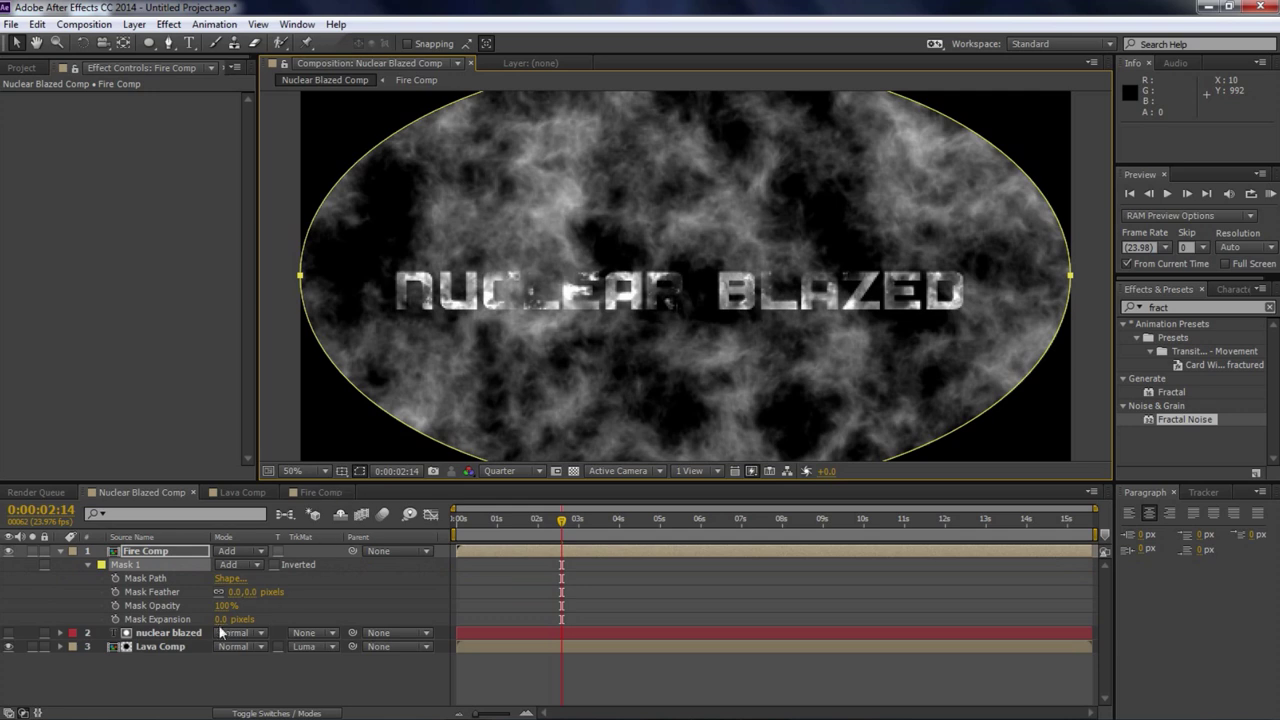
drag(250, 598, 372, 620)
drag(228, 620, 30, 622)
Step: Pull the bottom point of the Fire Comp mask up to just below the title, with the whole frame in view
click(310, 474)
click(340, 197)
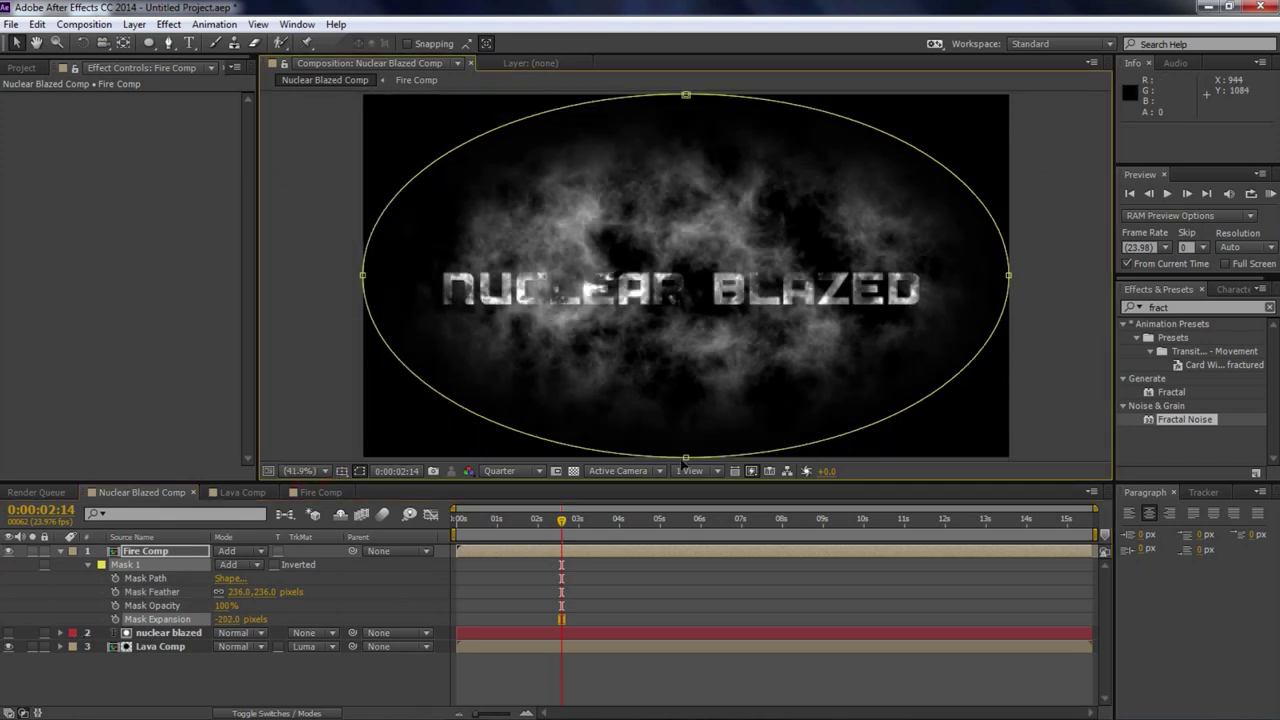
drag(687, 458, 693, 342)
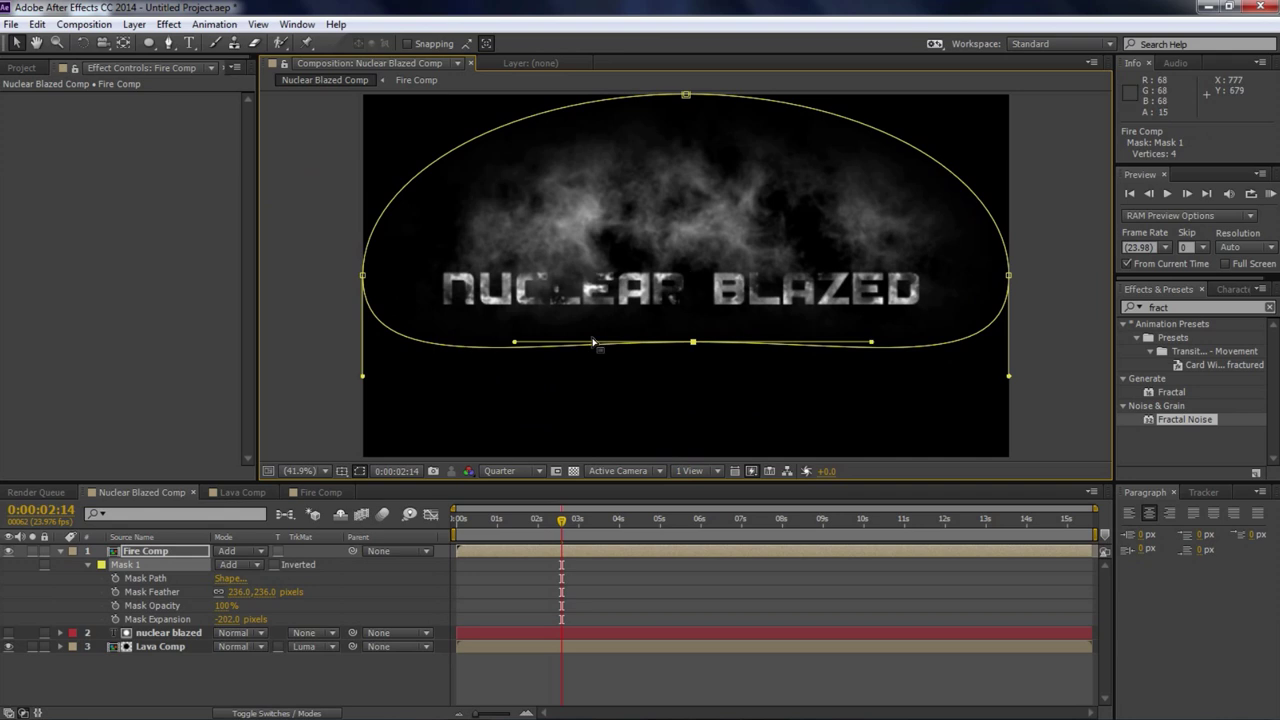
Step: Scale the Fire Comp layer down and position it over the right part of the title at about 1065, 545
mouse_move(538, 290)
mouse_down()
mouse_move(527, 260)
mouse_move(546, 281)
mouse_up()
drag(369, 370, 409, 335)
mouse_move(530, 280)
mouse_down()
mouse_move(552, 266)
mouse_move(525, 283)
mouse_up()
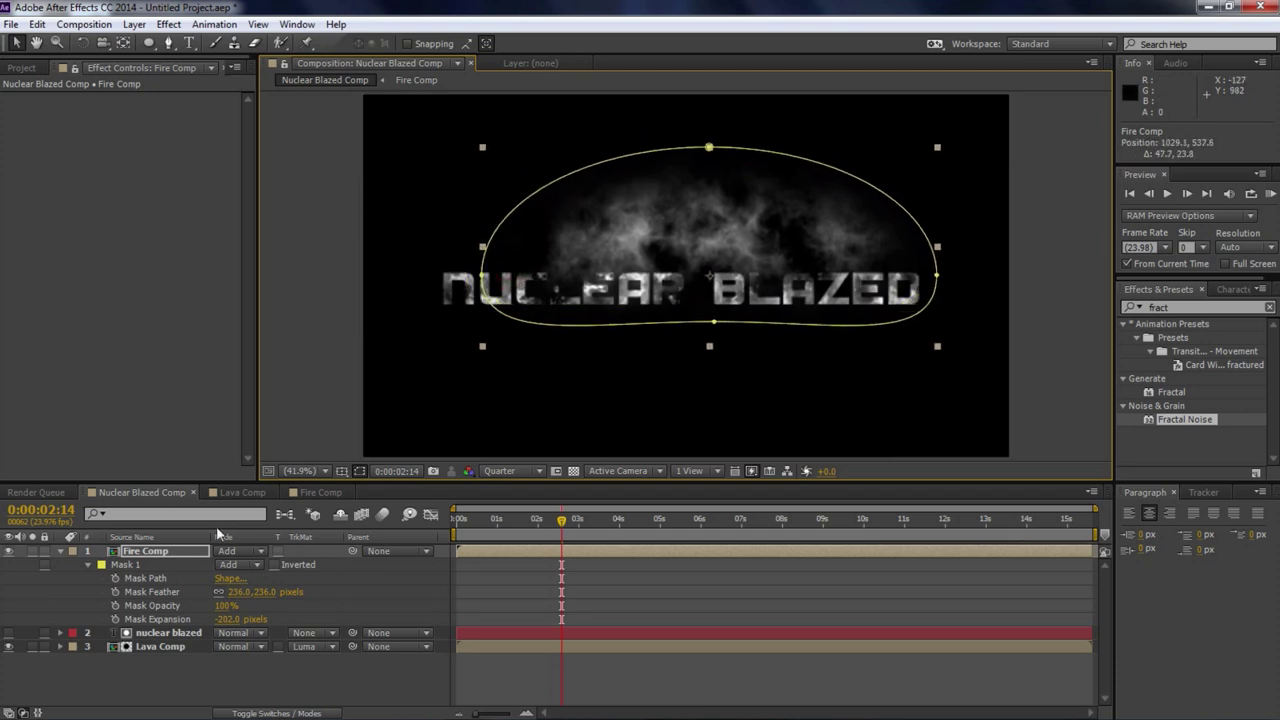
drag(643, 226, 657, 230)
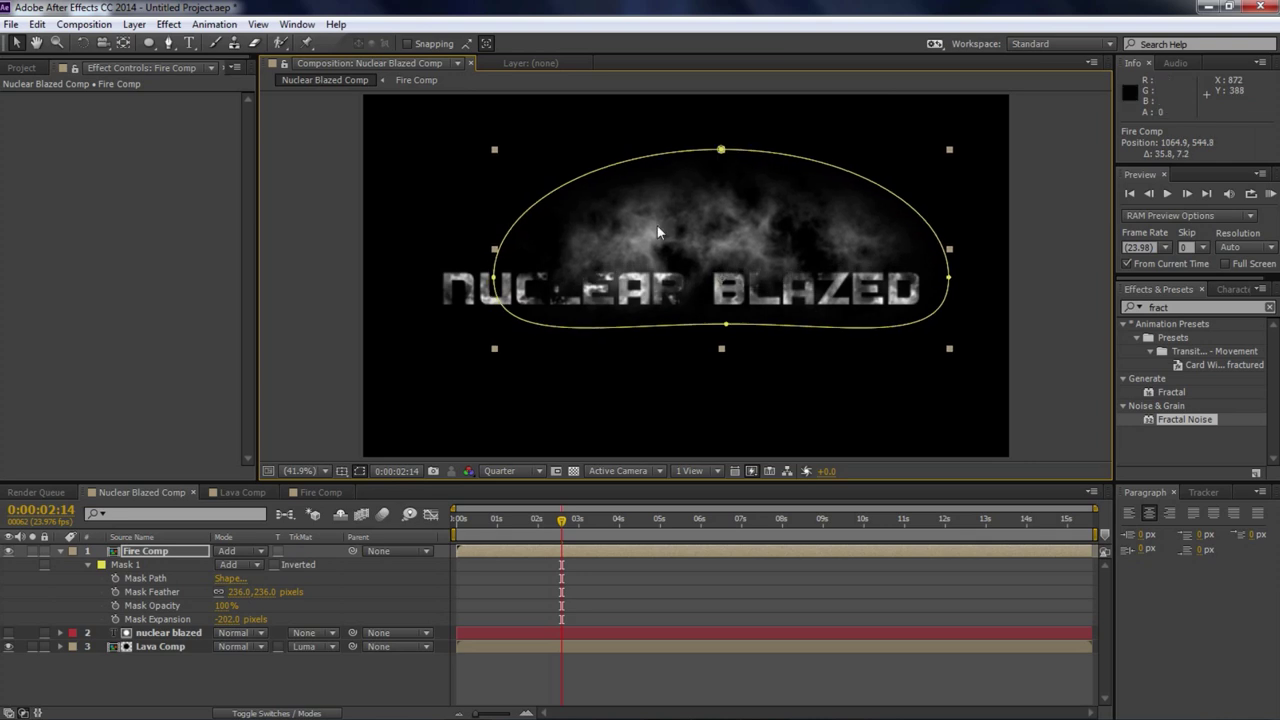
Step: Duplicate Fire Comp, place the copy over the title's left part at about 669, 545, and pull its mask's right edge inward
click(64, 553)
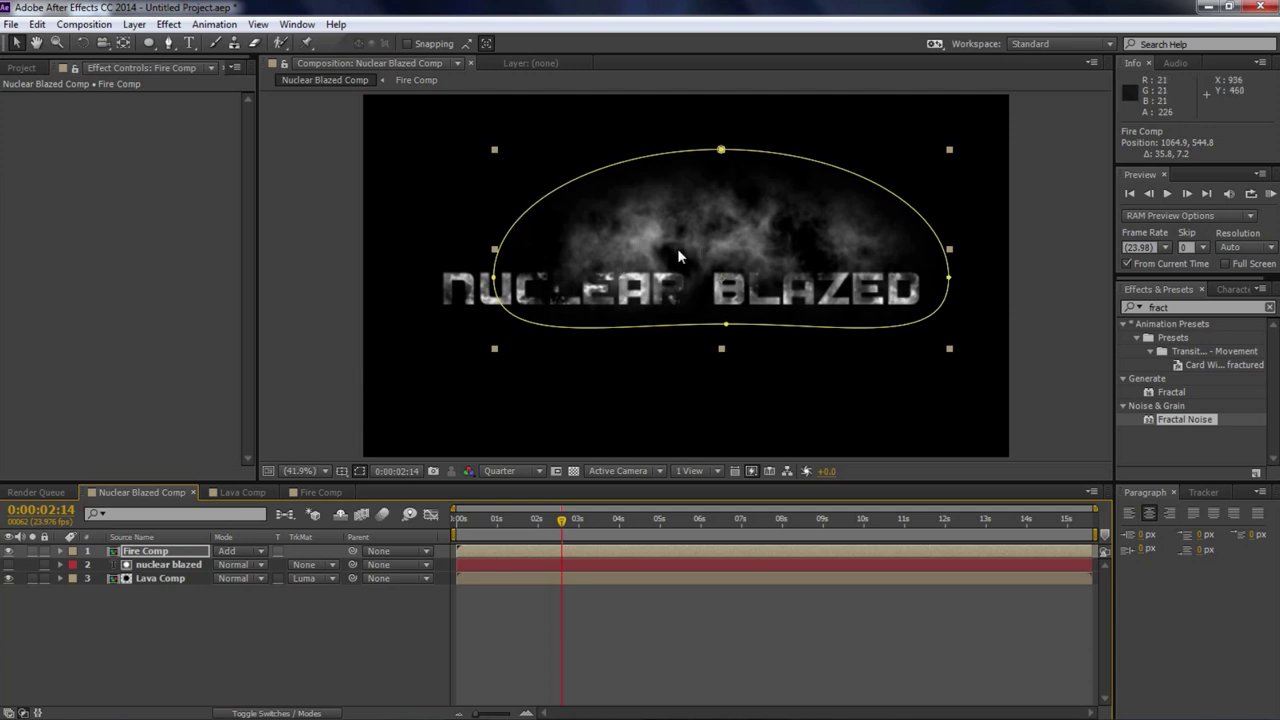
key(ctrl+d)
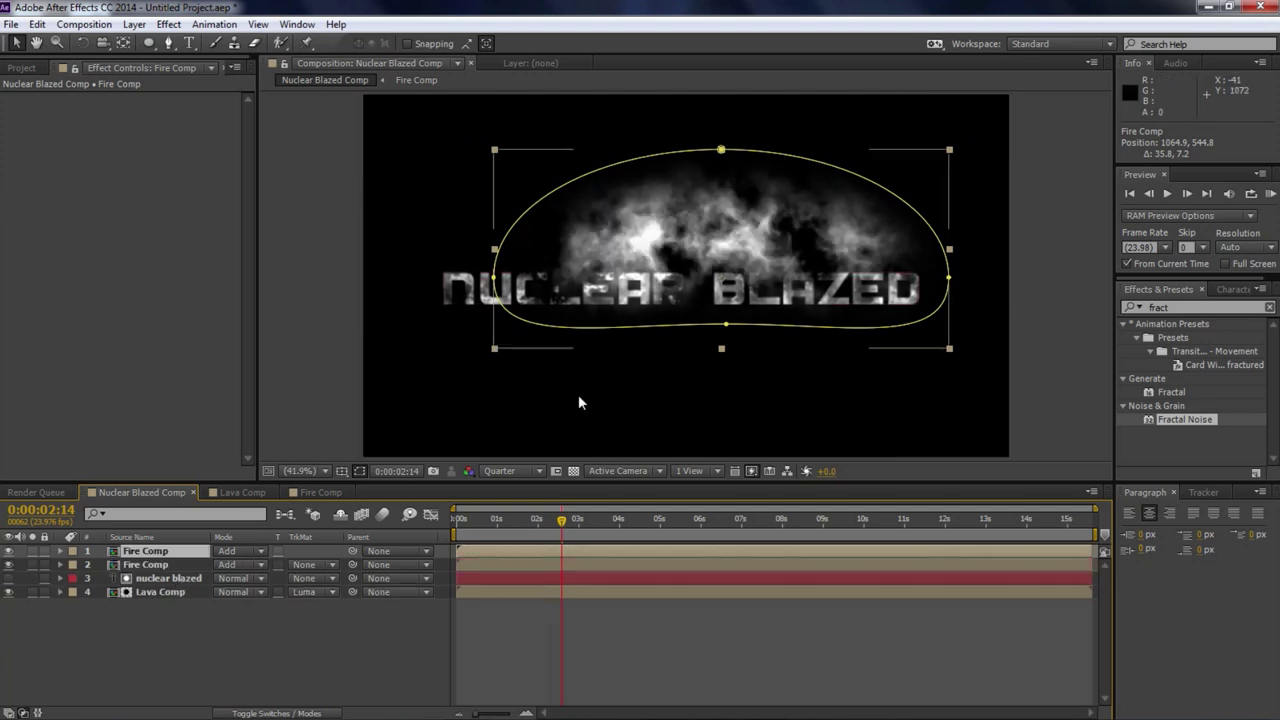
drag(643, 260, 519, 256)
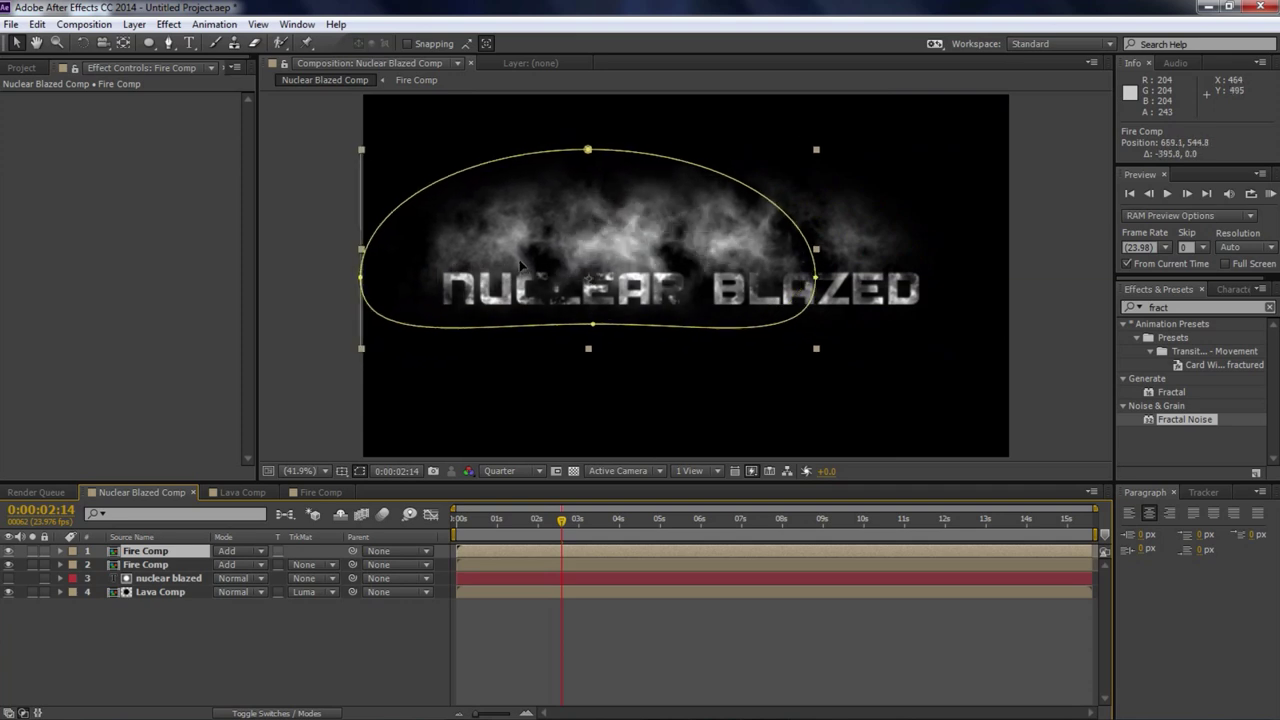
drag(820, 272, 613, 258)
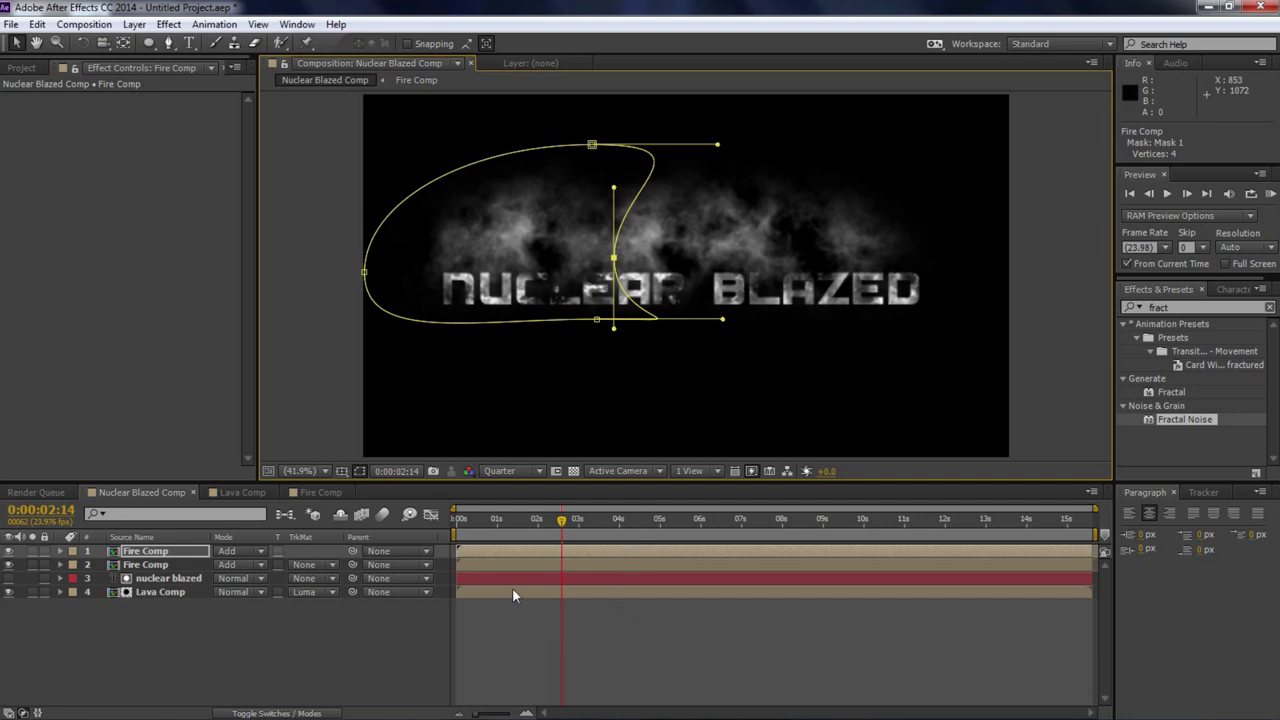
Step: Slide the upper Fire Comp layer earlier in time, keeping it running to the composition's end, and scrub through the motion
click(517, 551)
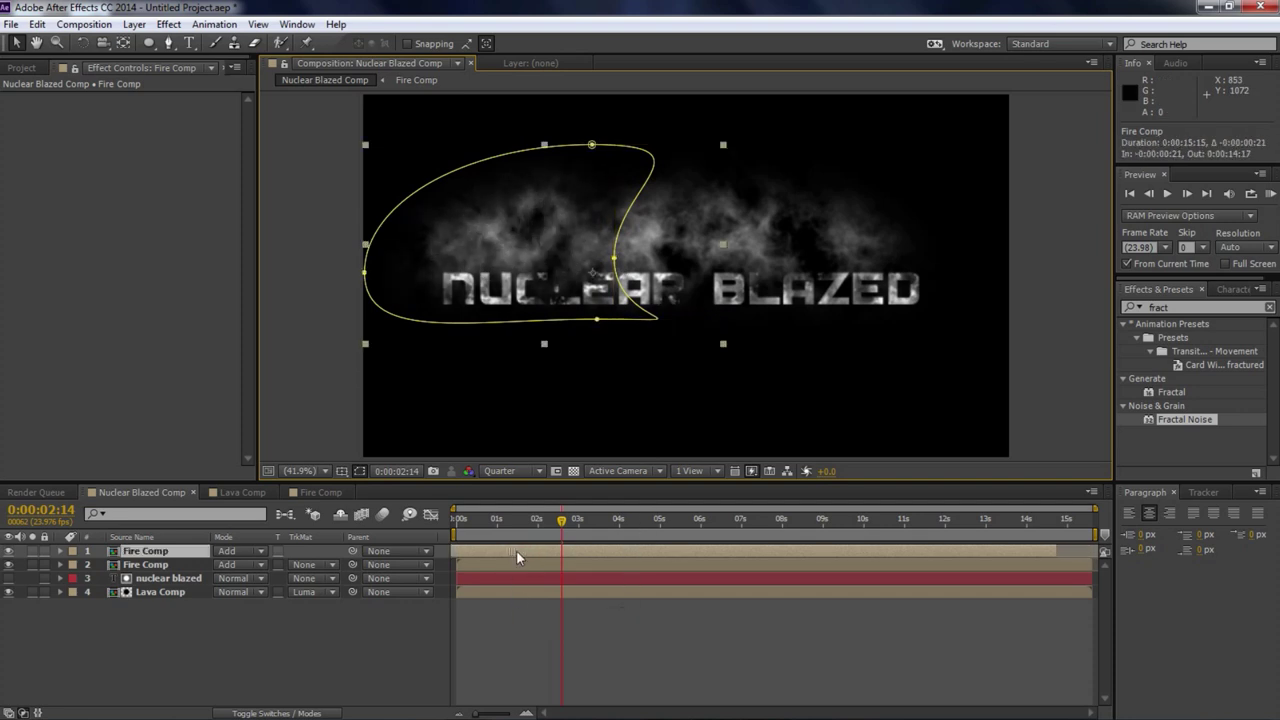
drag(518, 553, 318, 551)
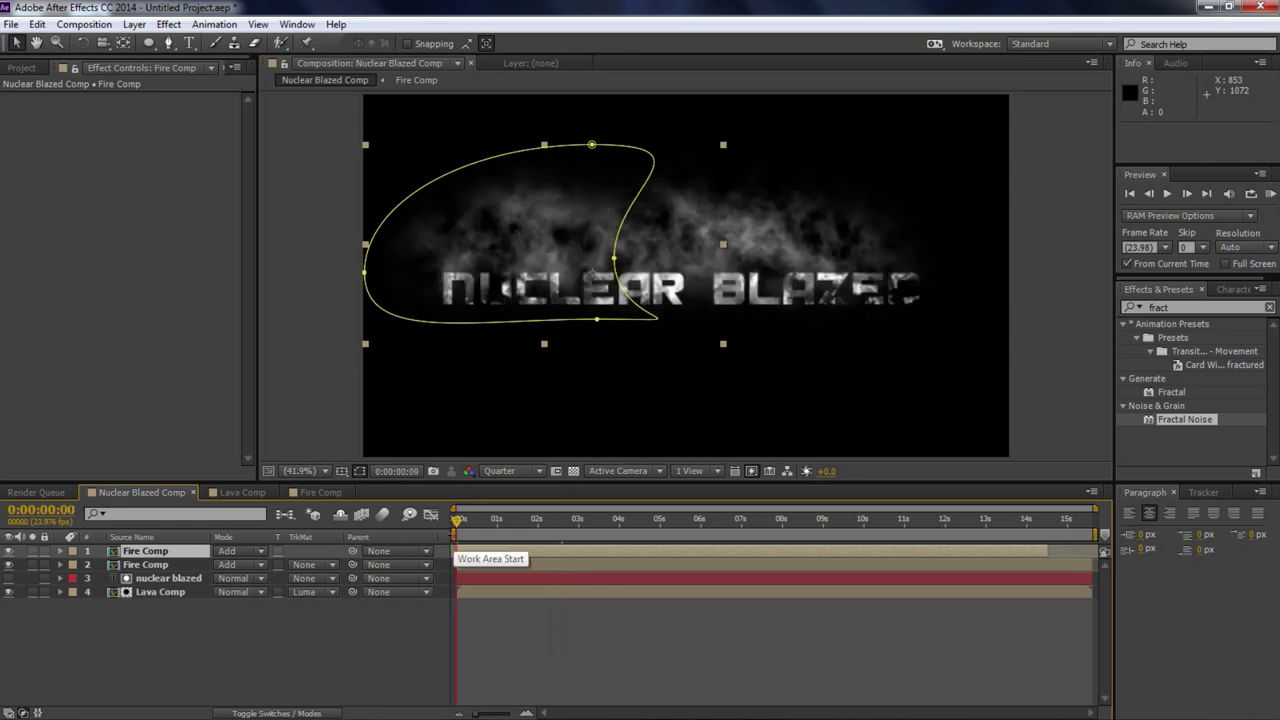
drag(871, 520, 1265, 600)
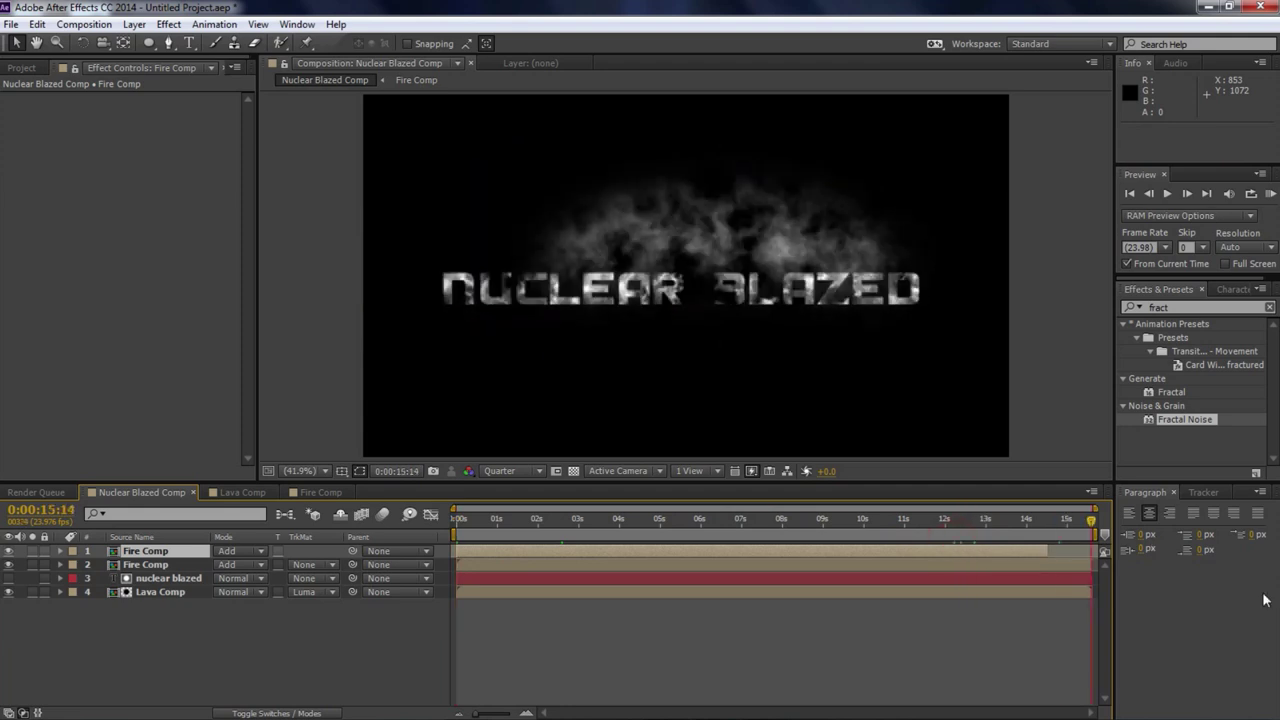
drag(662, 538, 458, 540)
Step: Move both Fire Comp layers together about 64 px right and 5 px up over the title
click(480, 563)
click(486, 550)
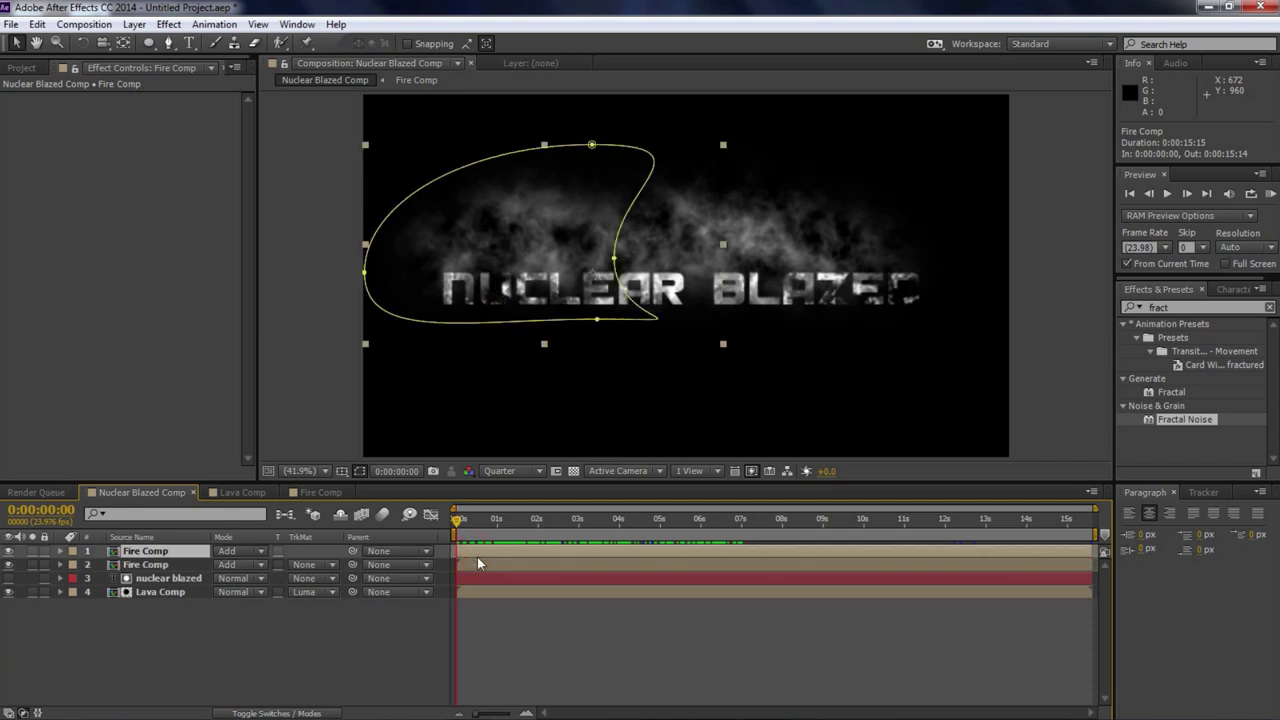
shift+click(478, 563)
drag(536, 281, 562, 278)
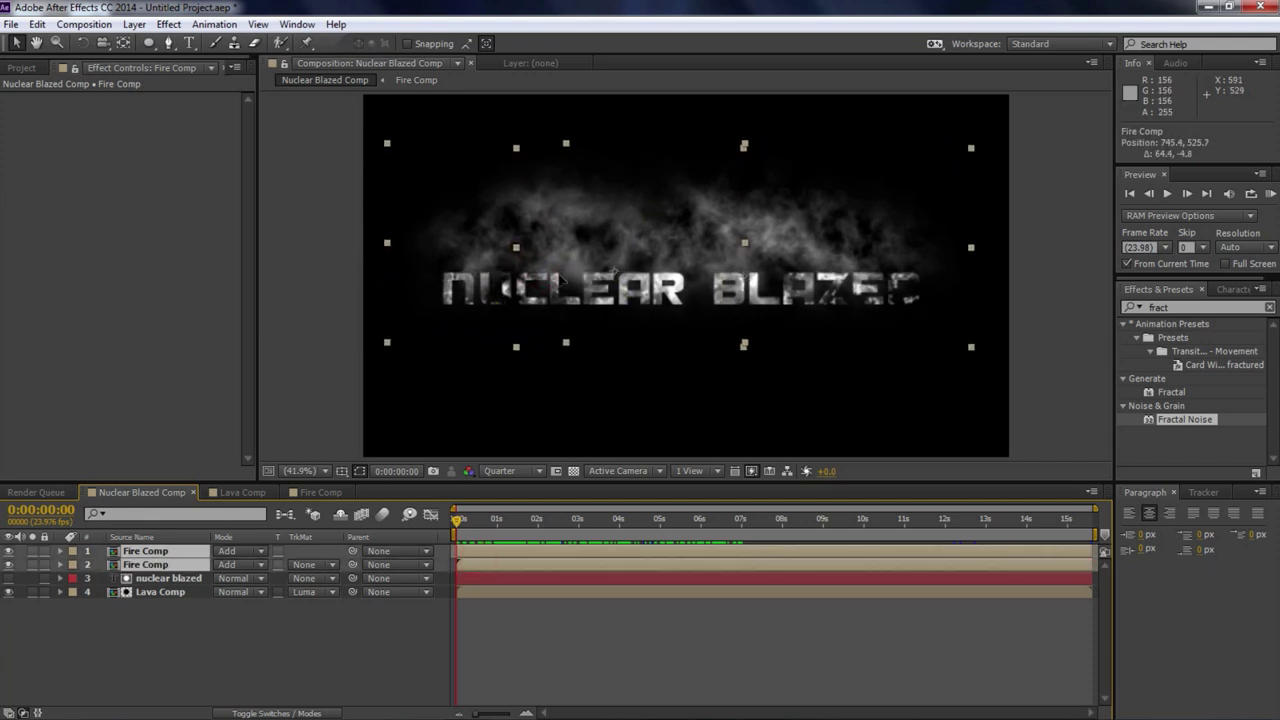
click(524, 635)
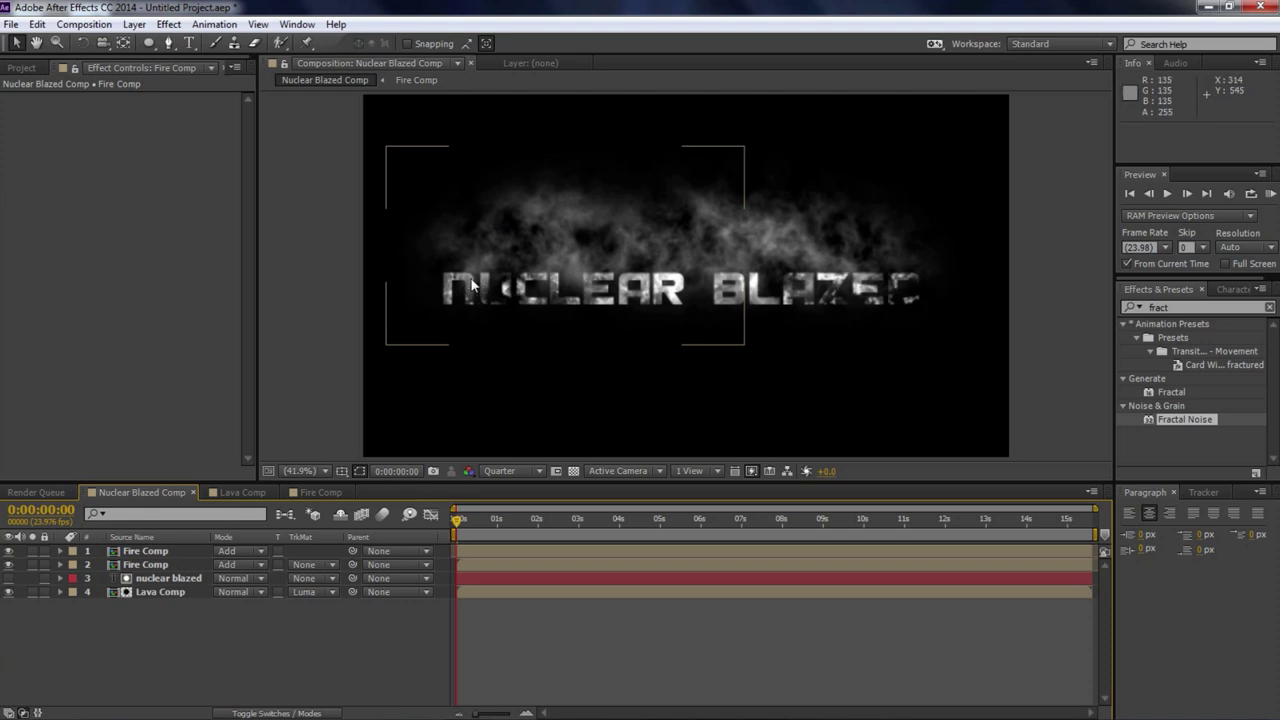
Step: Duplicate the top Fire Comp layer, shrink the copy and place it over the title's first letters at about 467, 573
click(130, 551)
key(ctrl+d)
drag(514, 210, 525, 210)
drag(755, 345, 546, 285)
Step: Move the small Fire Comp copy beneath Lava Comp, nudge it into place and slide it slightly earlier in time
click(143, 551)
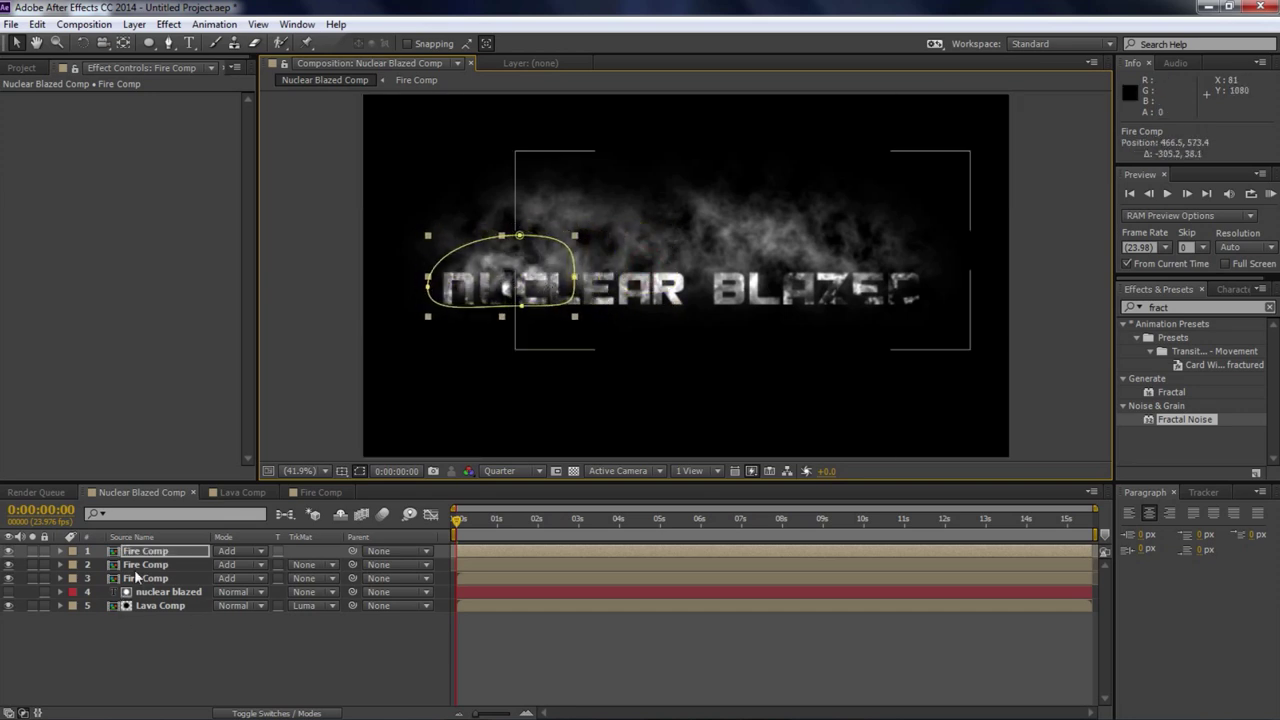
drag(143, 557, 140, 624)
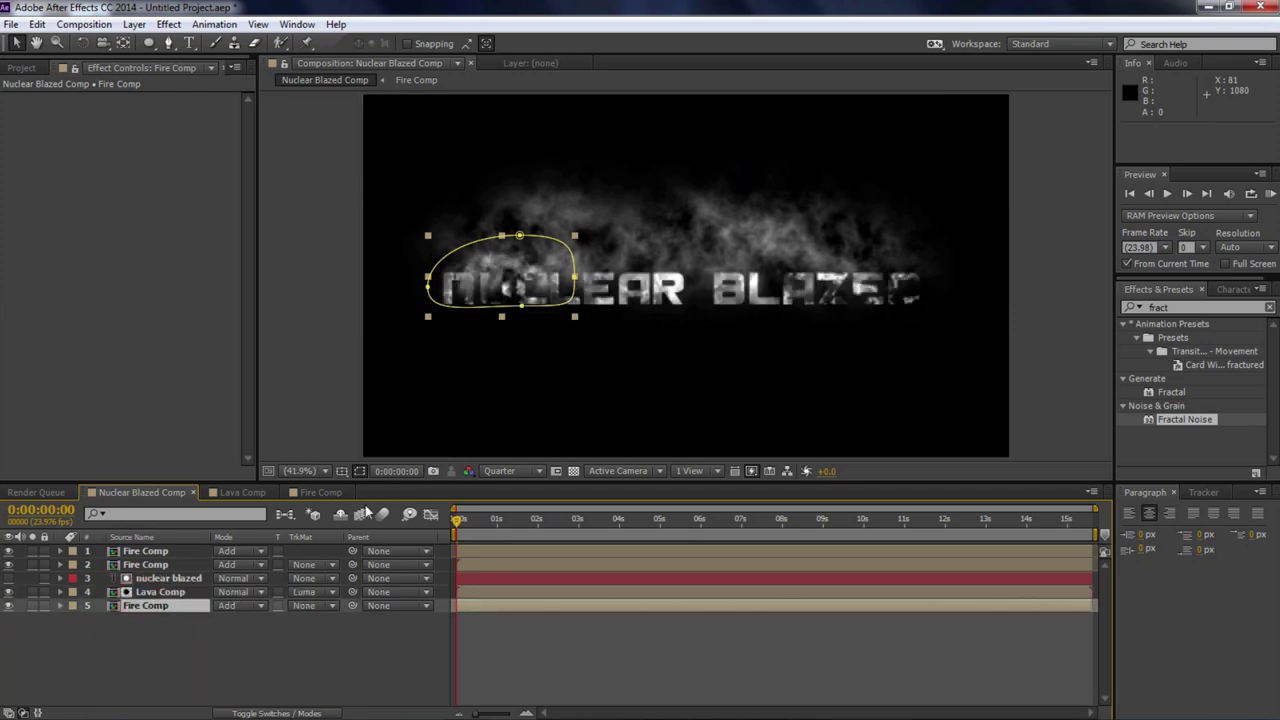
drag(519, 283, 506, 295)
drag(513, 605, 474, 614)
drag(1070, 527, 1158, 539)
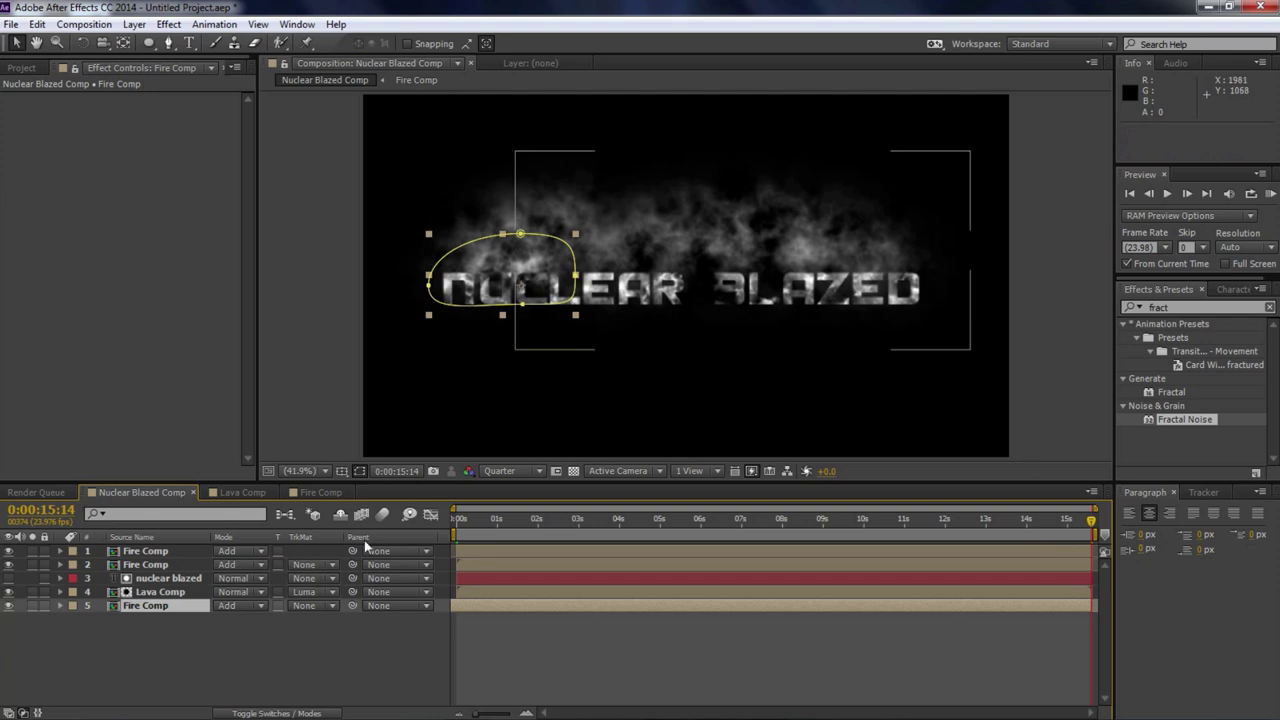
click(462, 520)
drag(492, 531, 425, 537)
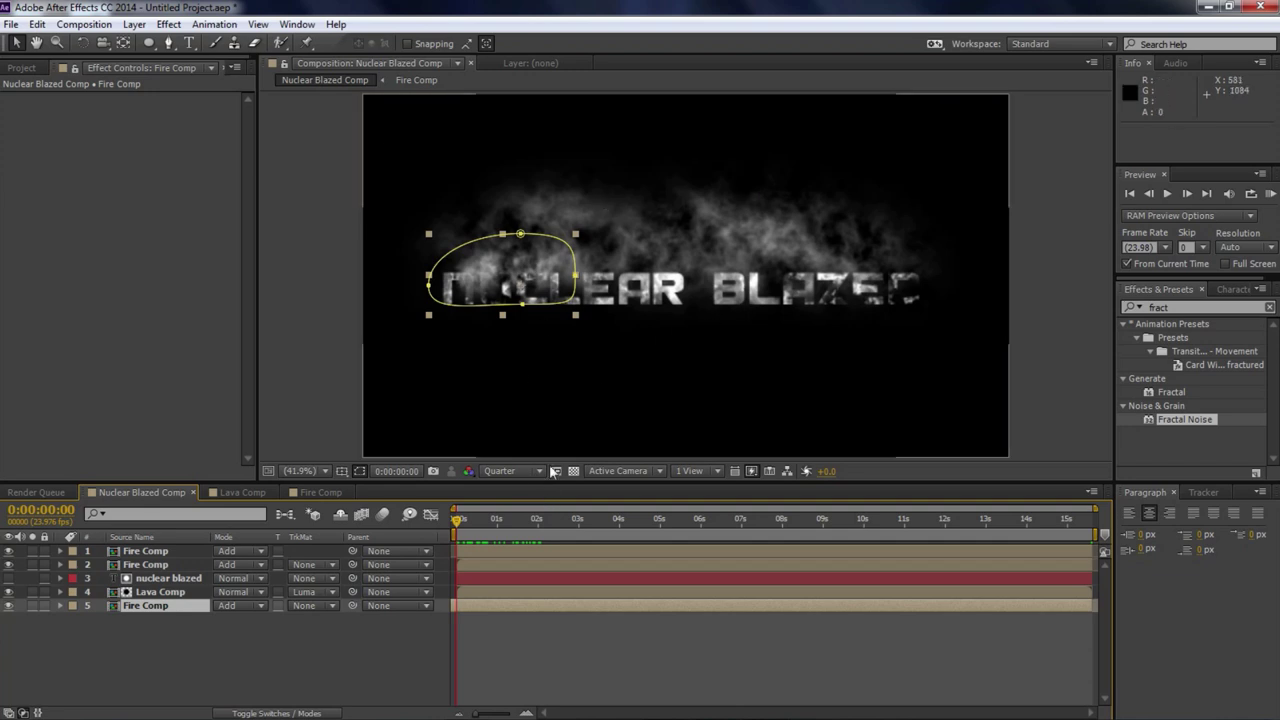
Step: Set the composition preview resolution to Full and run a brief RAM preview from the start
click(510, 471)
click(535, 514)
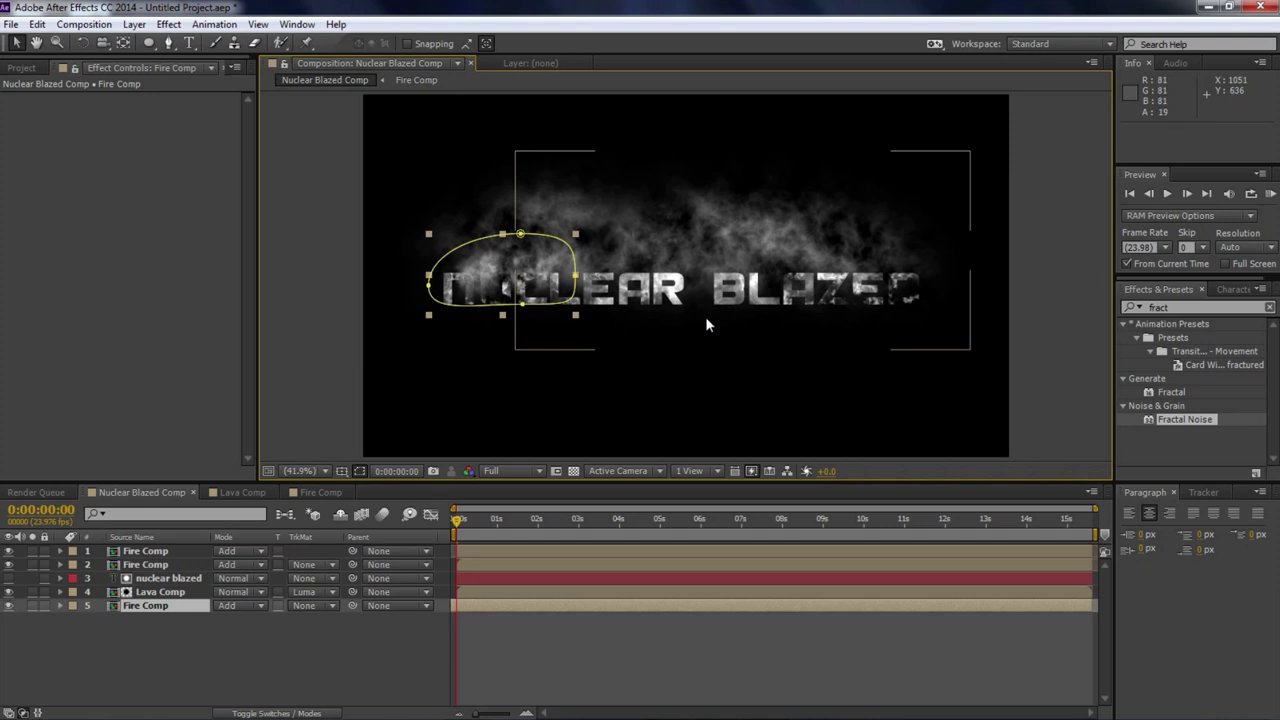
click(1269, 194)
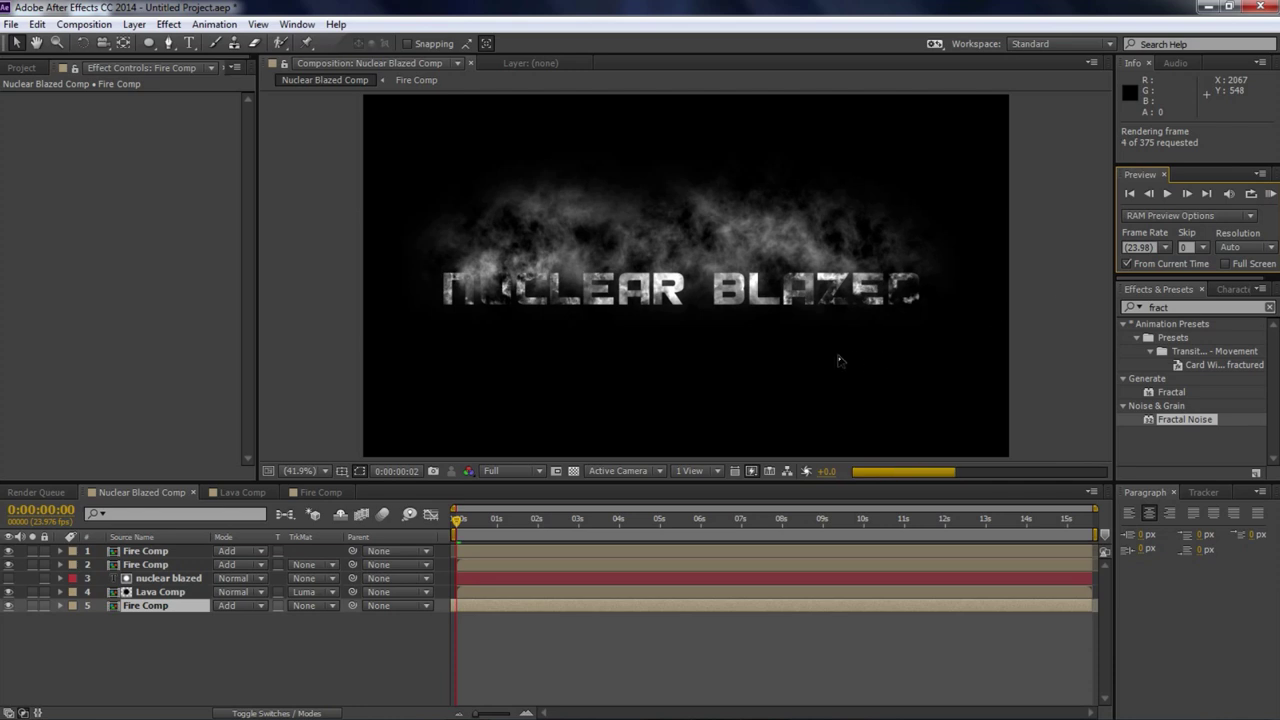
click(774, 342)
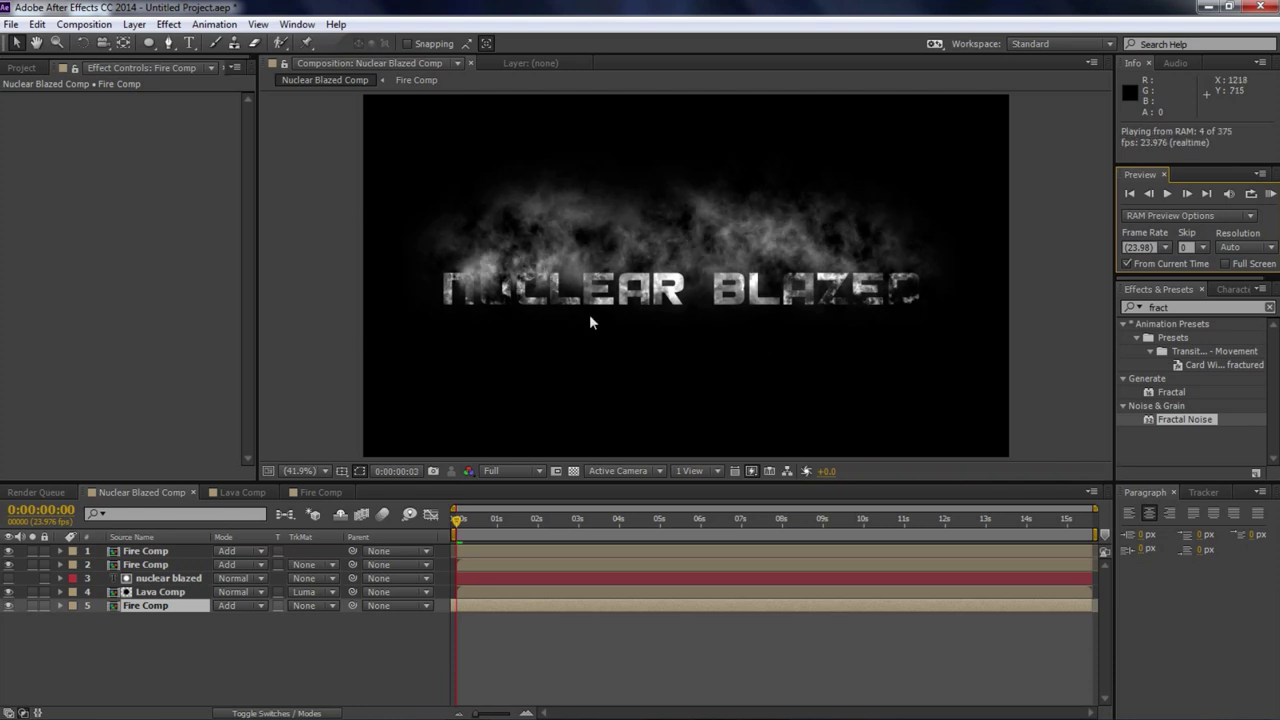
Step: Set the composition preview resolution to Third and run a RAM preview from the start of the timeline
click(538, 471)
click(536, 471)
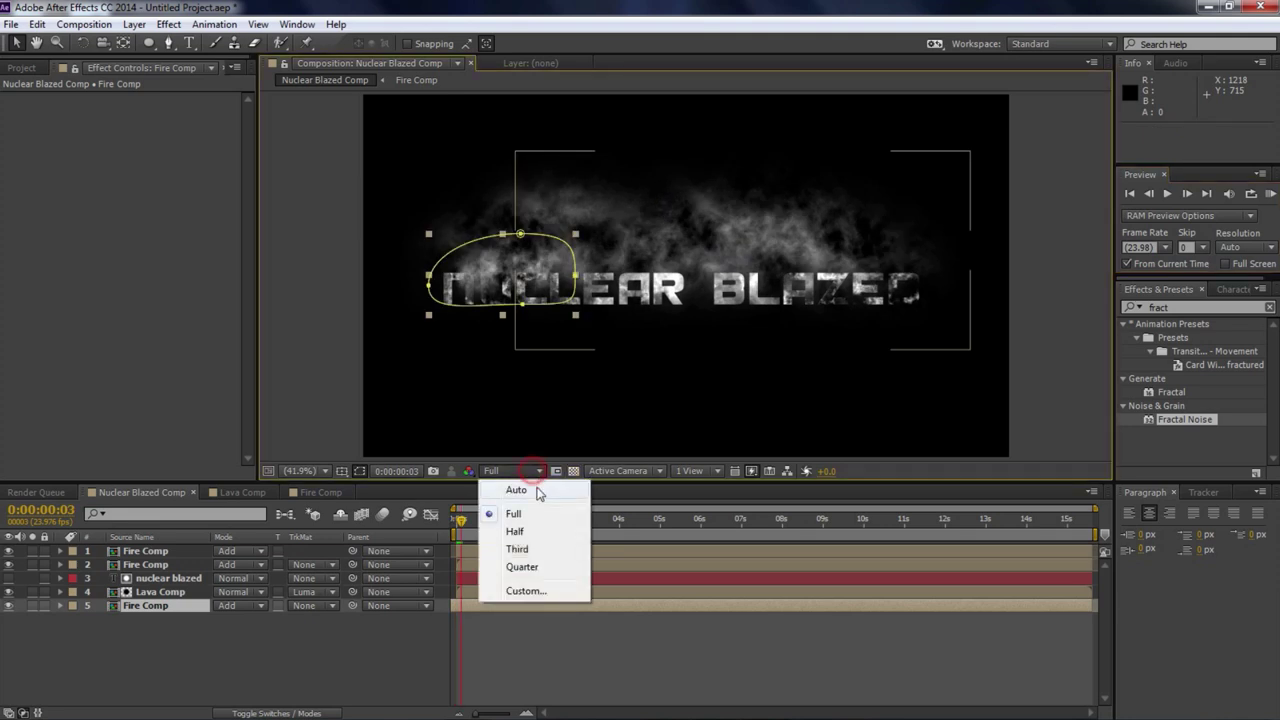
click(527, 548)
click(457, 520)
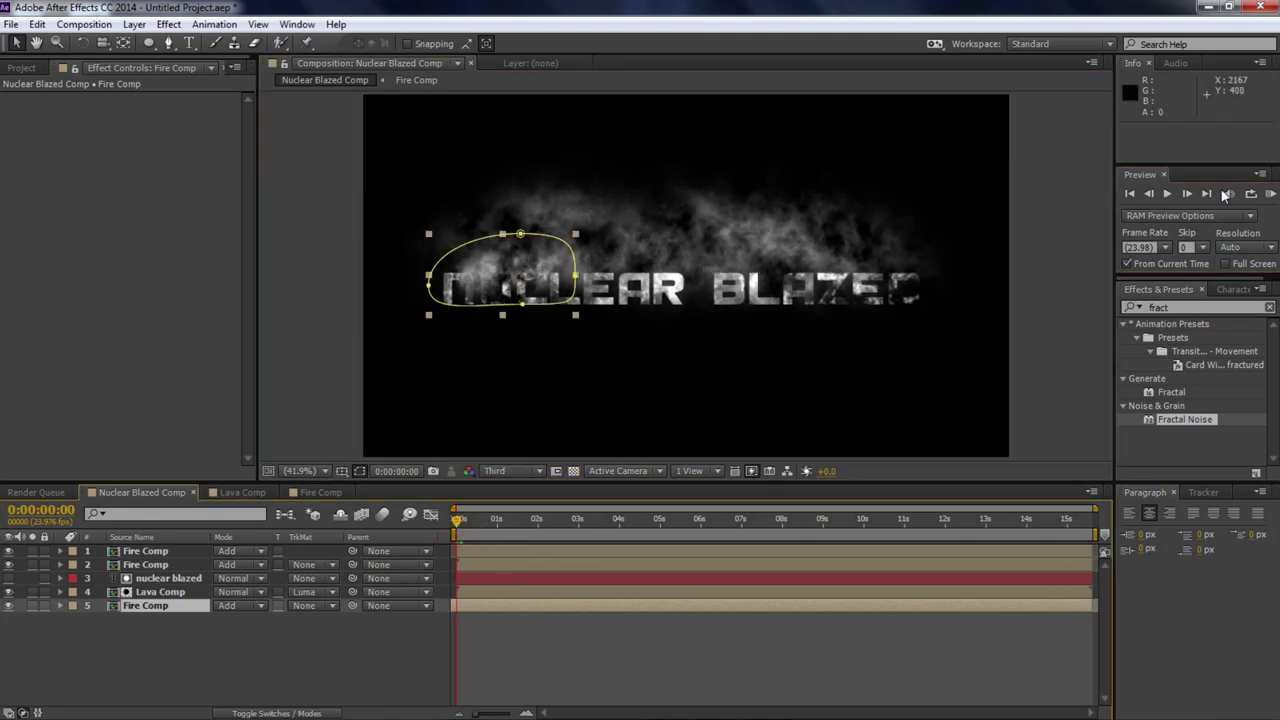
click(1270, 194)
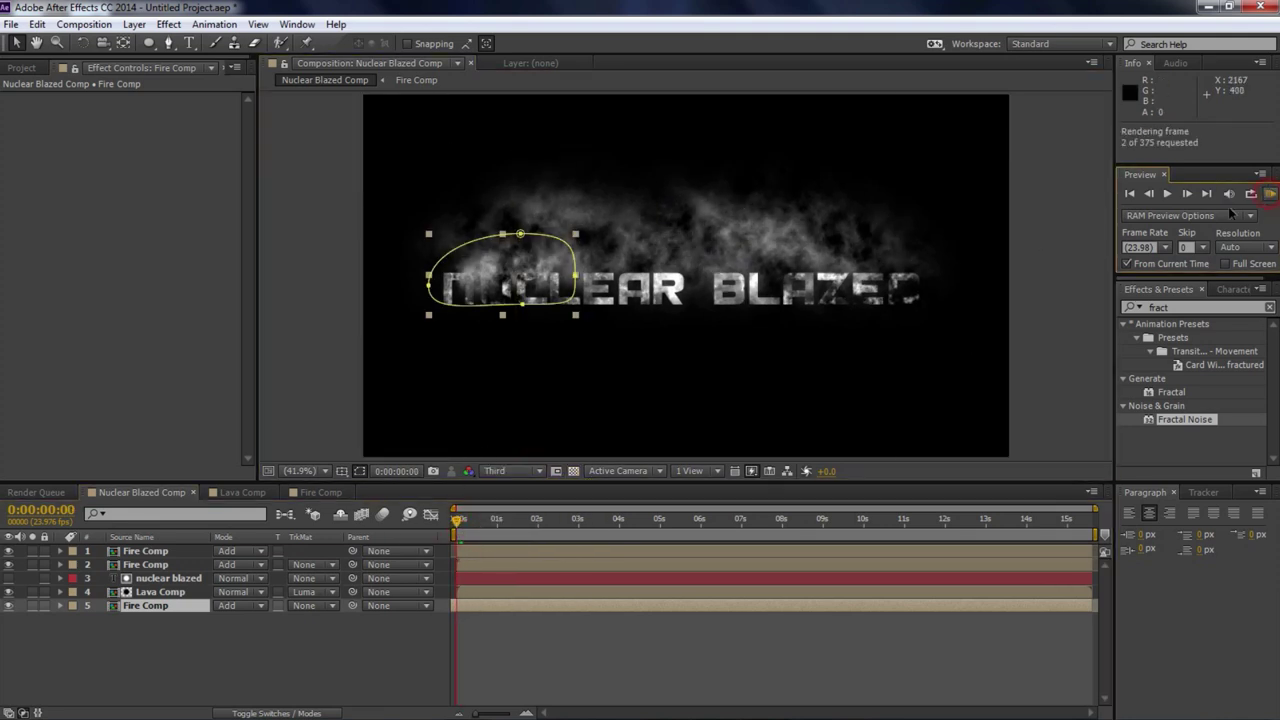
click(785, 347)
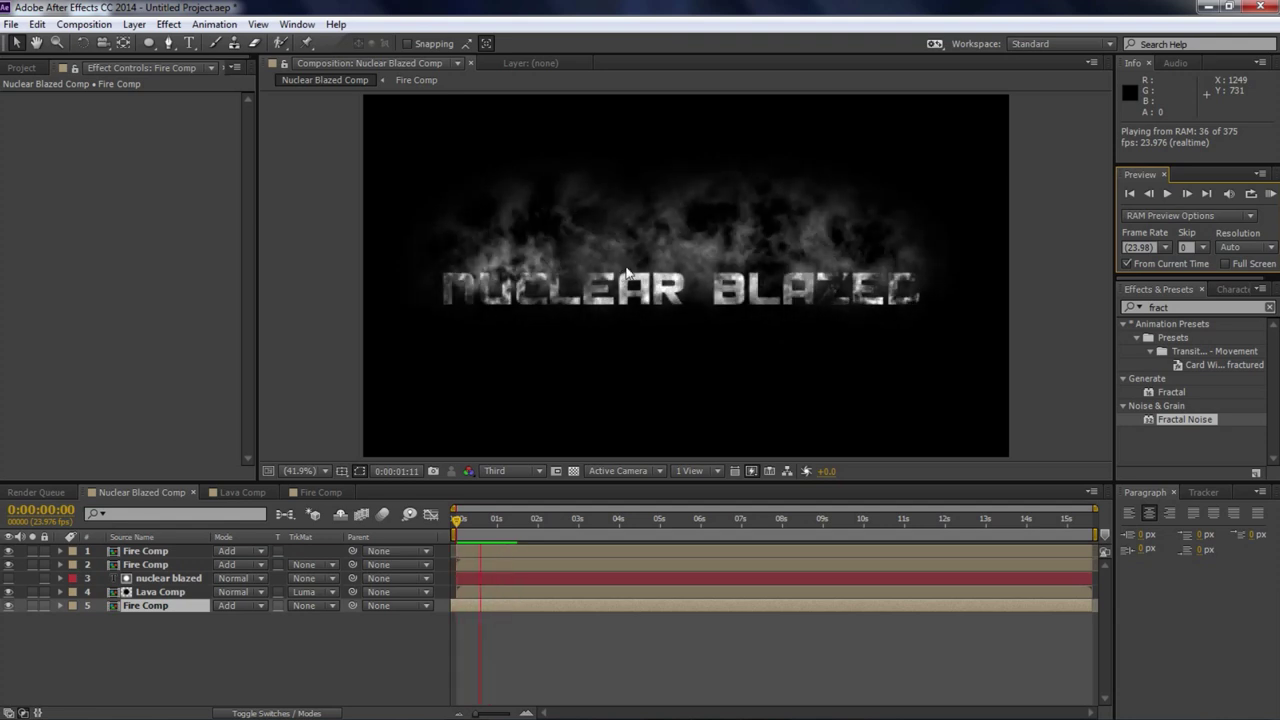
key(space)
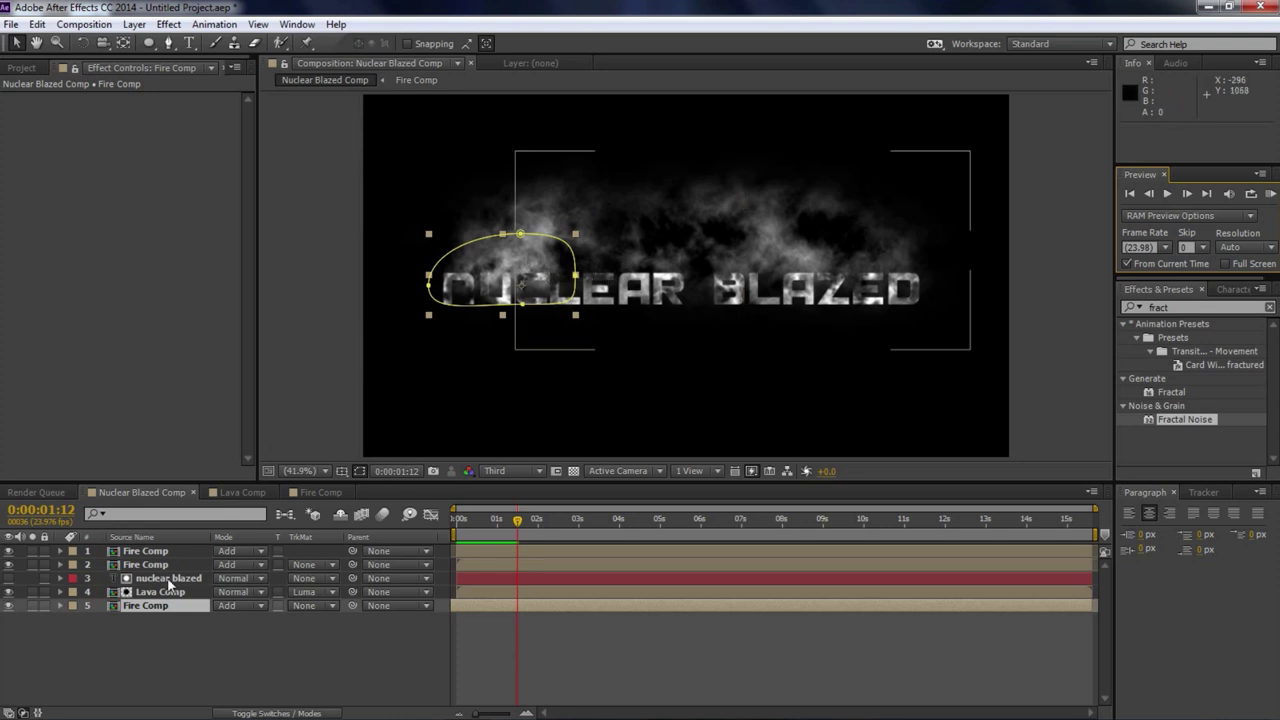
Step: Apply the Video Copilot VC Color Vibrance effect to the Lava Comp layer
key(ctrl+Up)
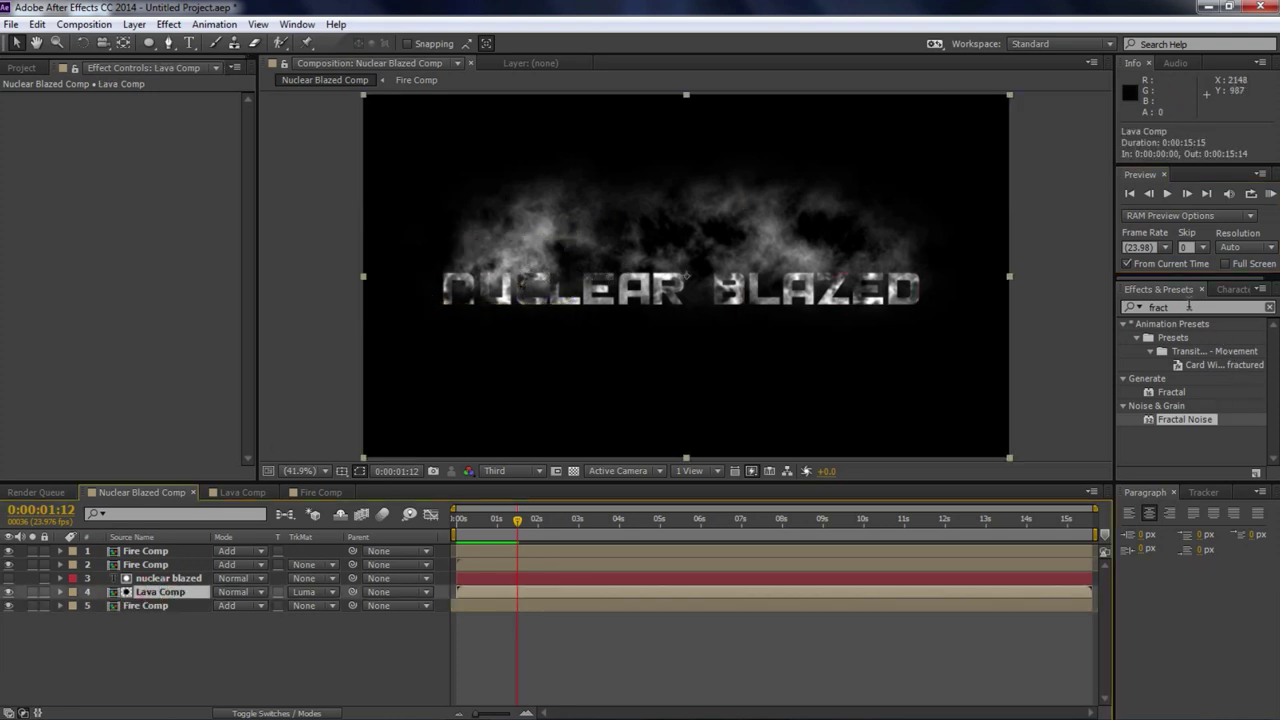
click(165, 27)
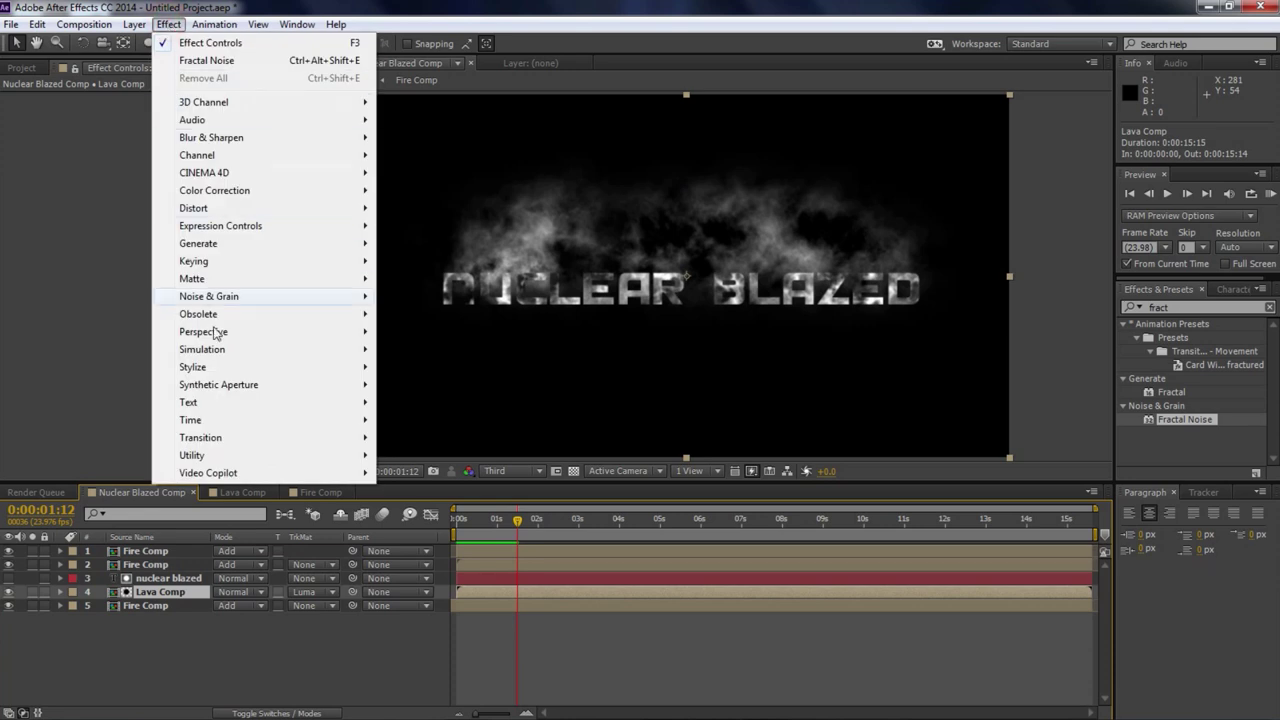
mouse_move(230, 476)
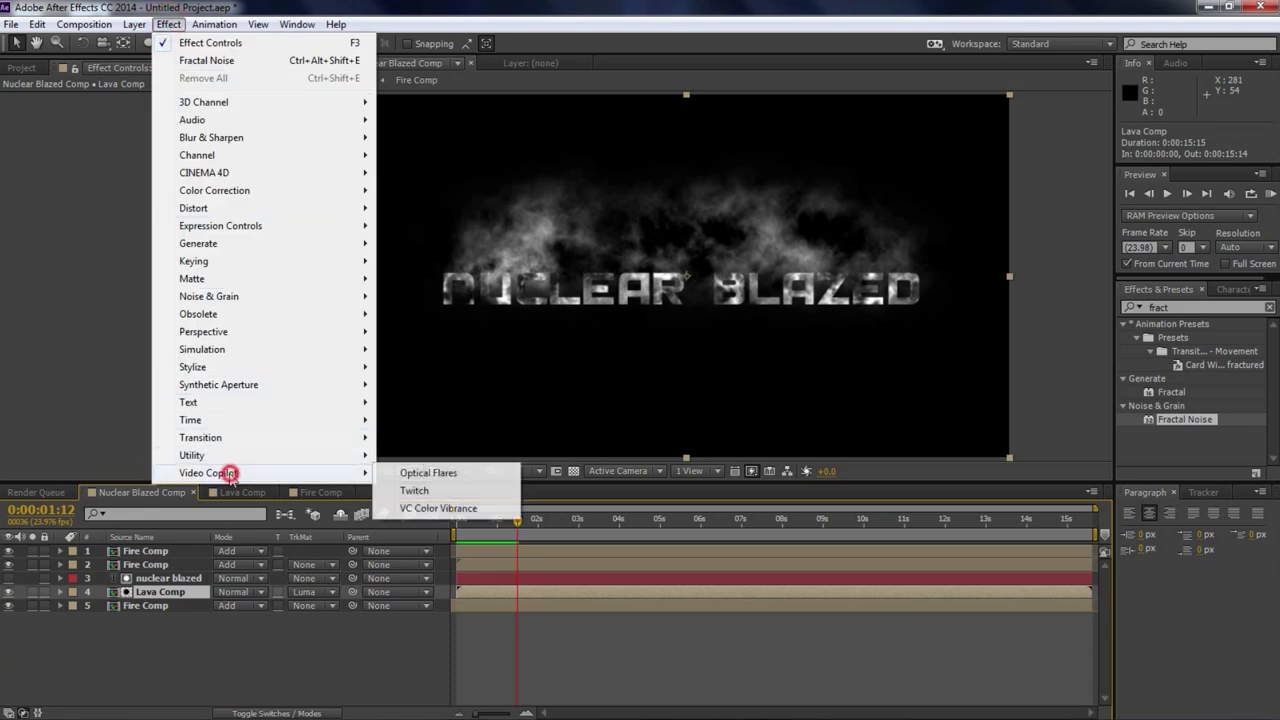
click(488, 511)
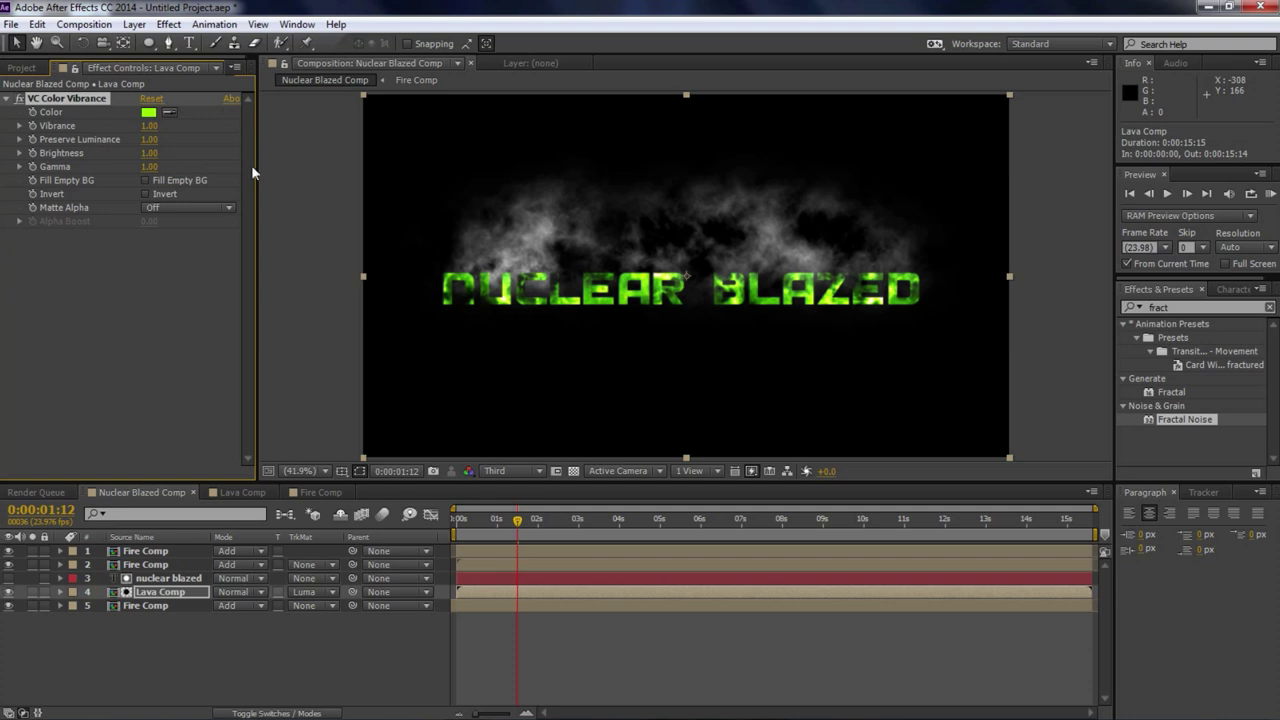
Step: Set the VC Color Vibrance color on Lava Comp to the light orange FFB154
click(158, 113)
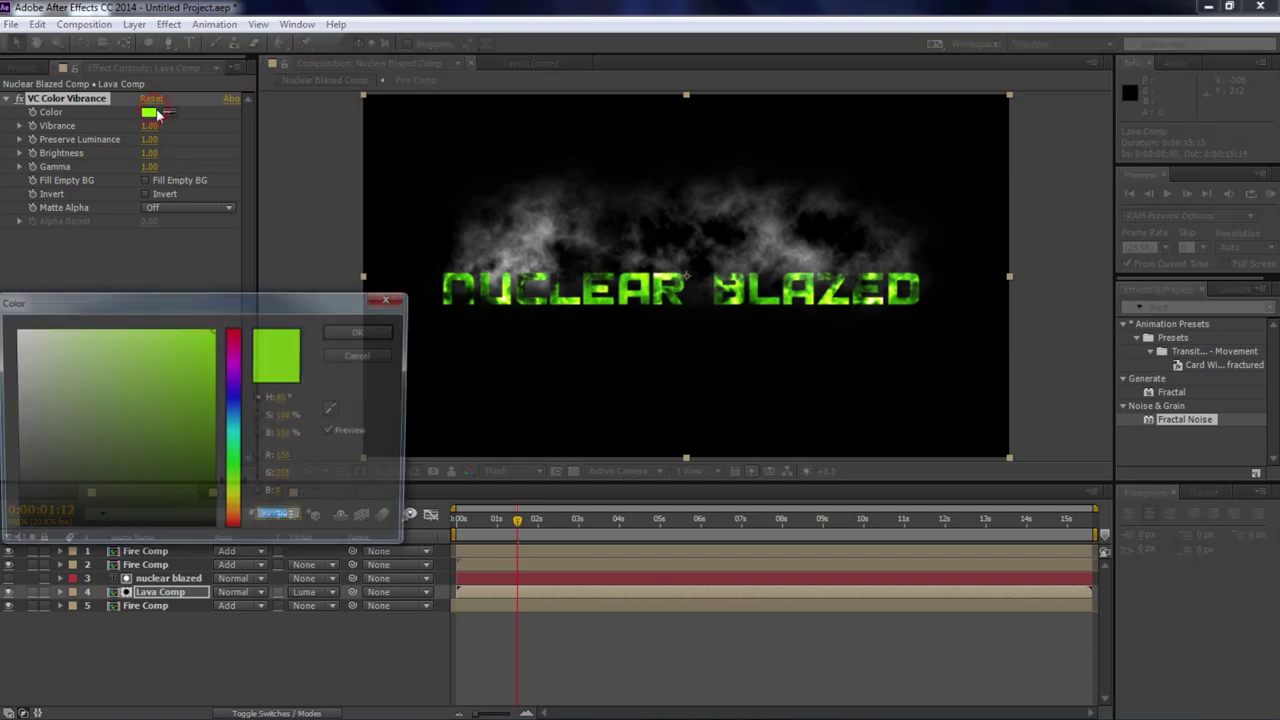
drag(229, 503, 229, 519)
click(188, 402)
drag(178, 440, 224, 327)
mouse_move(237, 528)
mouse_down()
mouse_move(235, 500)
mouse_move(234, 519)
mouse_up()
mouse_move(169, 399)
mouse_down()
mouse_move(145, 335)
mouse_move(75, 308)
mouse_move(136, 302)
mouse_up()
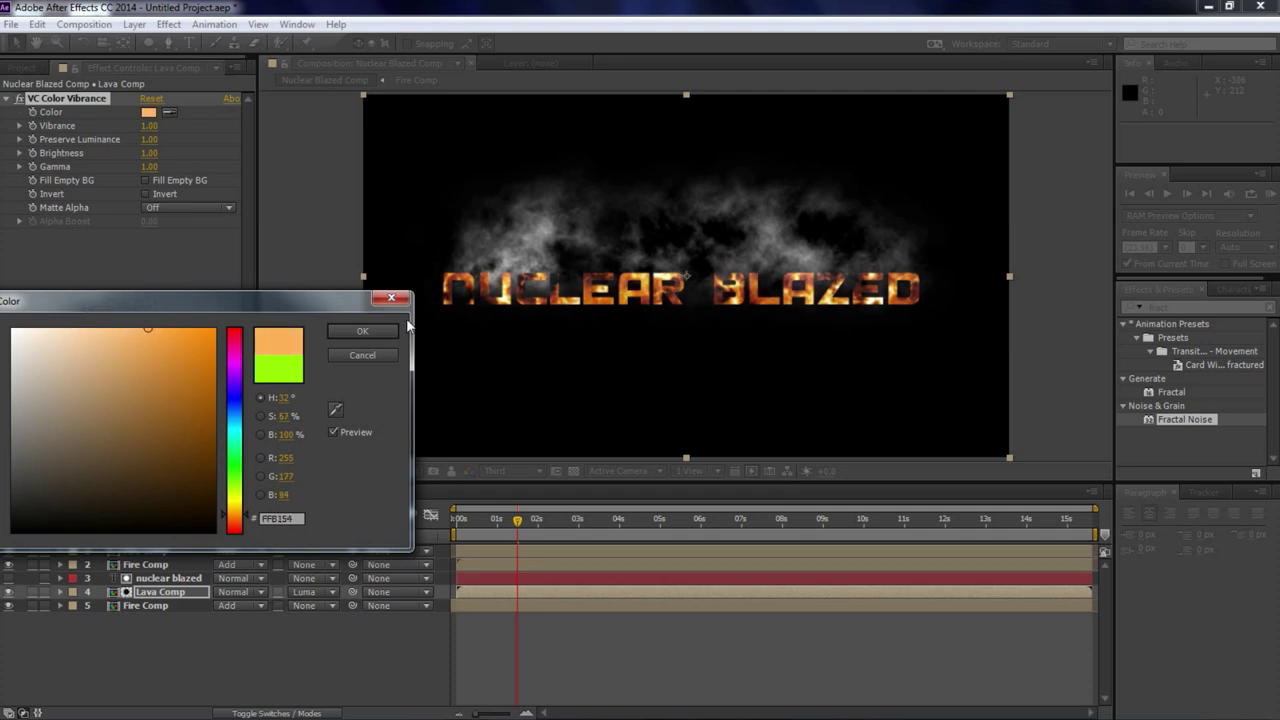
key(Return)
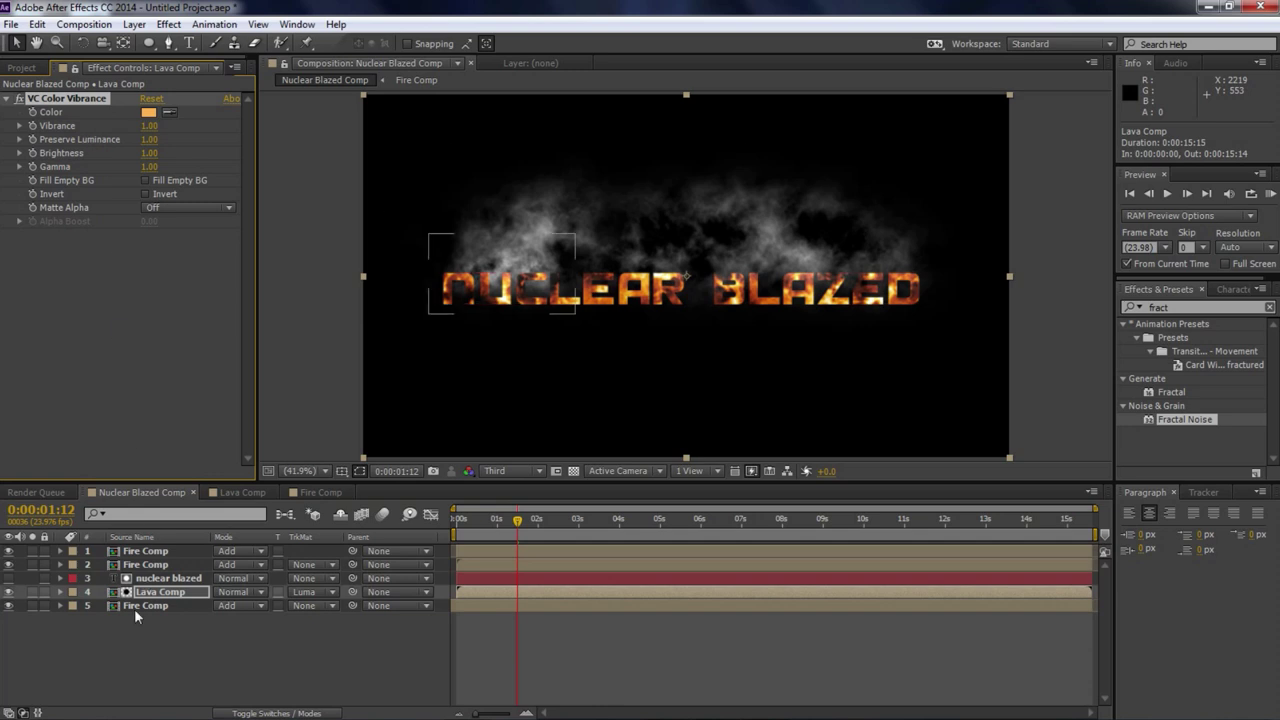
Step: Paste Lava Comp's VC Color Vibrance effect onto all three Fire Comp layers
click(138, 607)
ctrl+click(145, 564)
ctrl+click(145, 551)
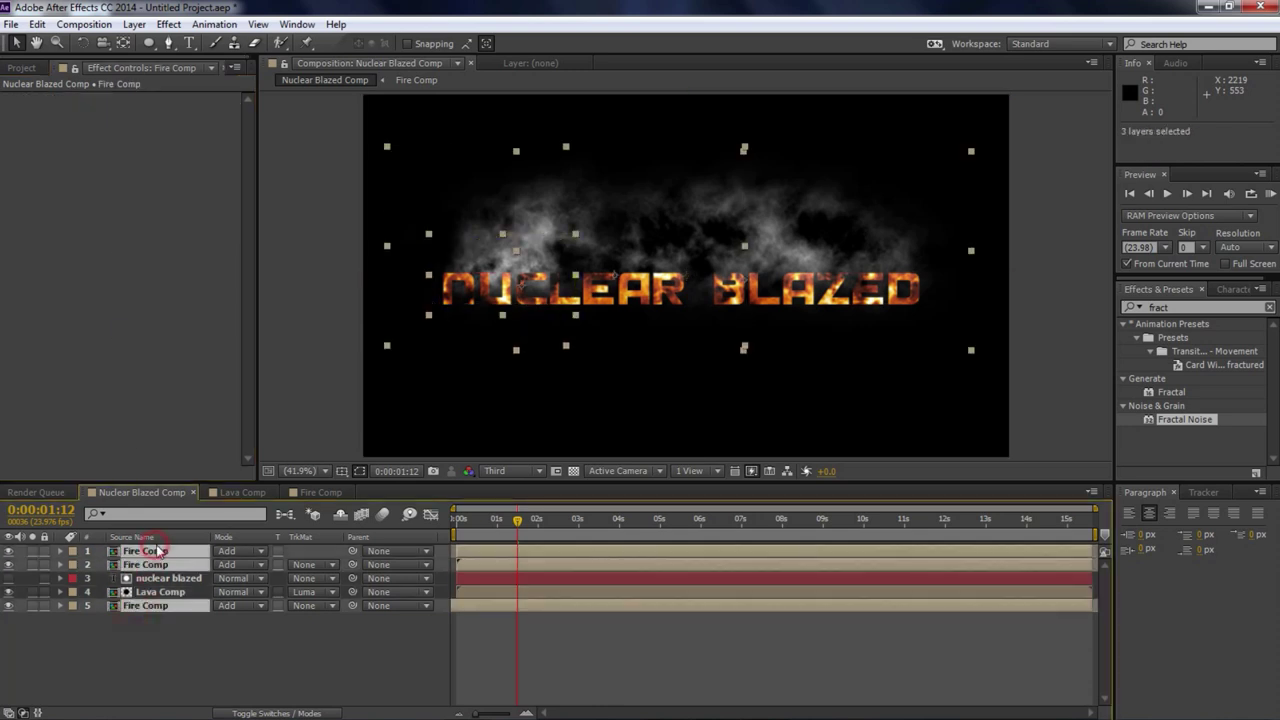
key(ctrl+v)
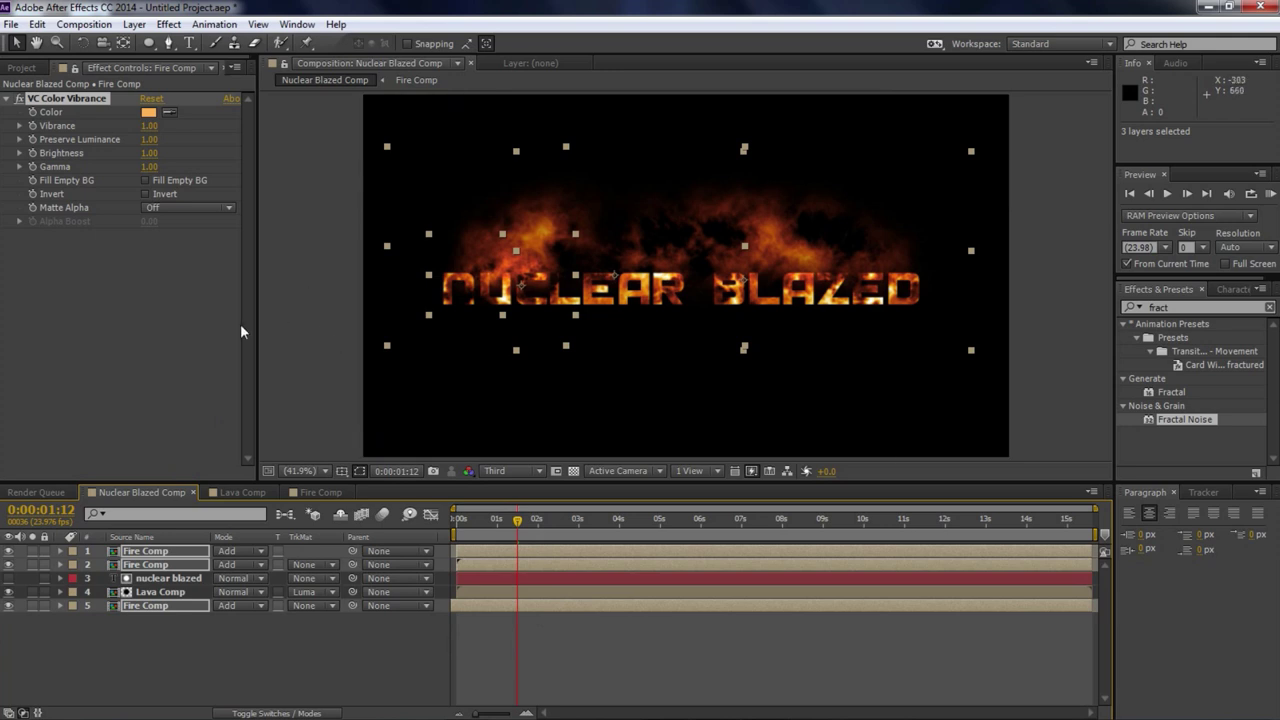
click(143, 393)
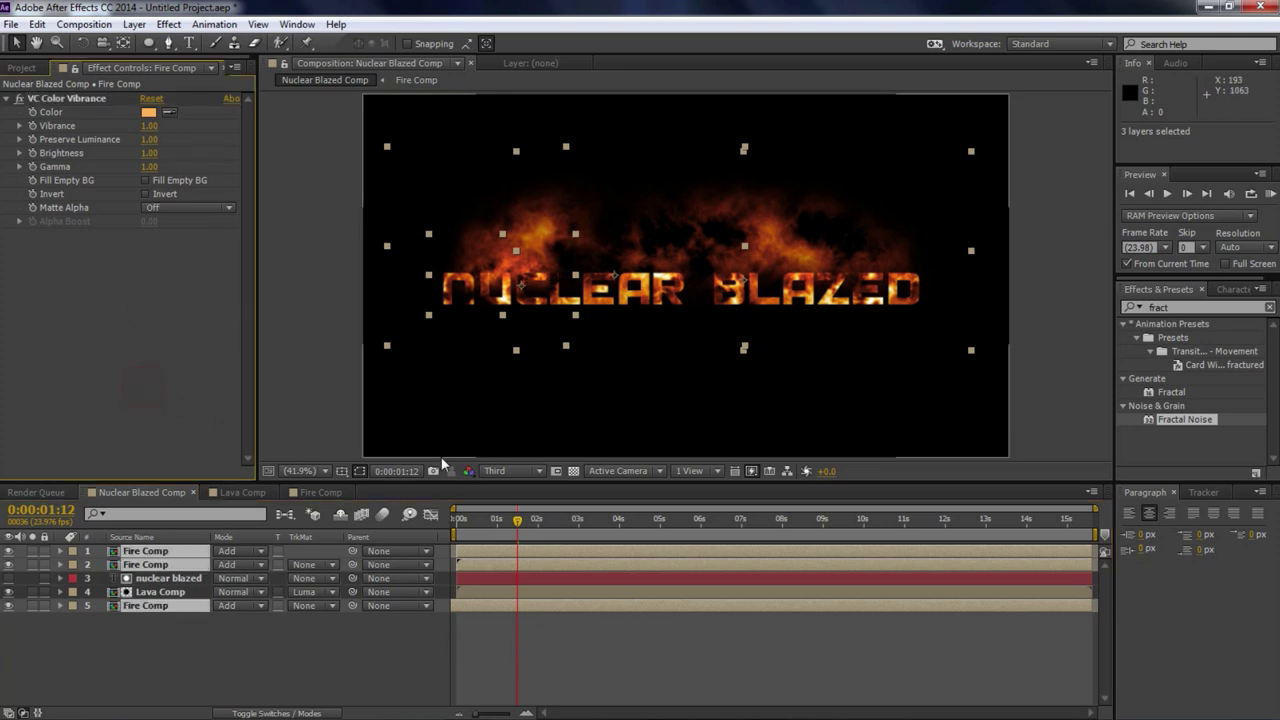
Step: Tune VC Color Vibrance on the bottom Fire Comp: Vibrance 1.12, Preserve Luminance 0.52, Brightness 1.26 and Gamma 2.00
click(151, 141)
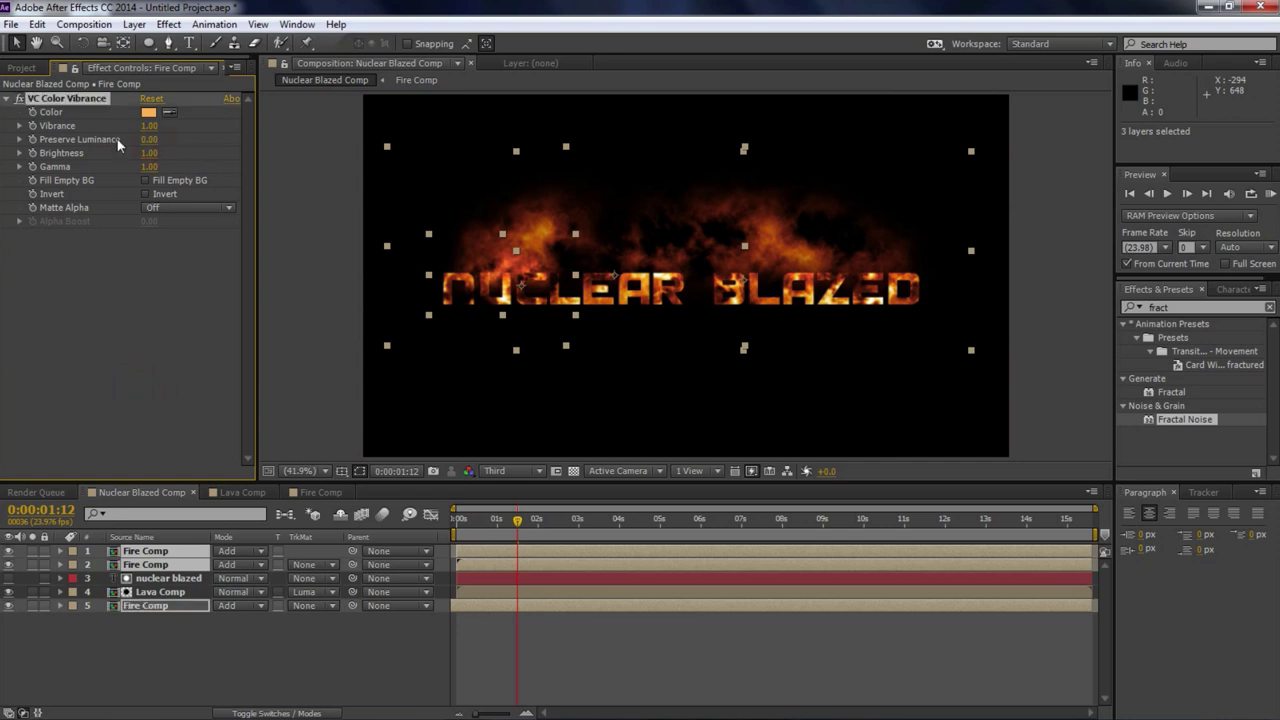
click(150, 615)
click(150, 610)
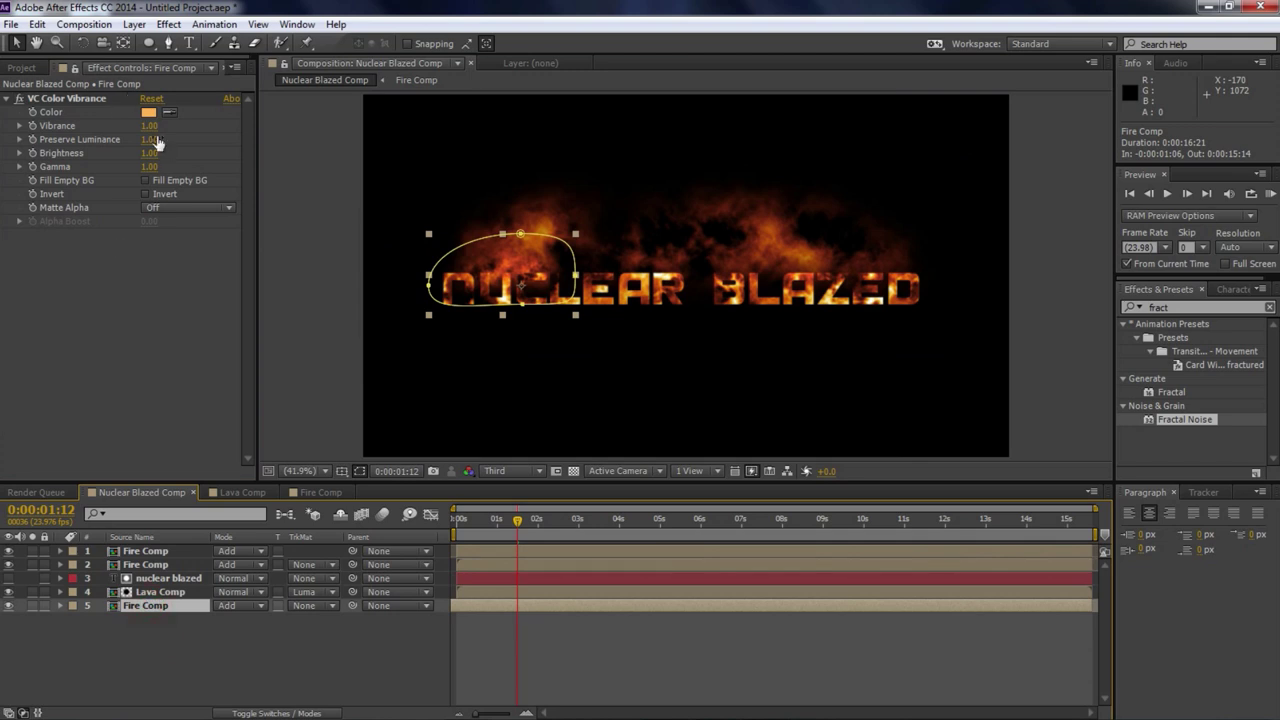
drag(151, 143, 208, 153)
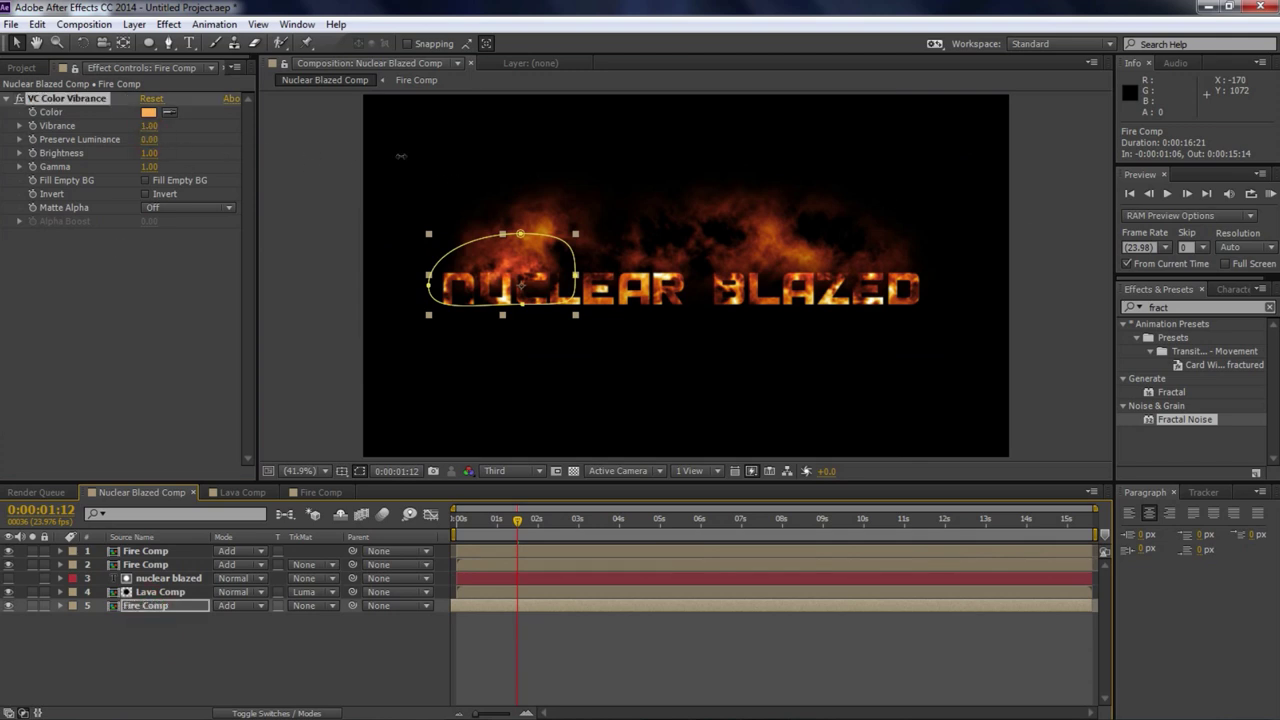
mouse_move(150, 125)
mouse_down()
mouse_move(128, 131)
mouse_move(147, 120)
mouse_up()
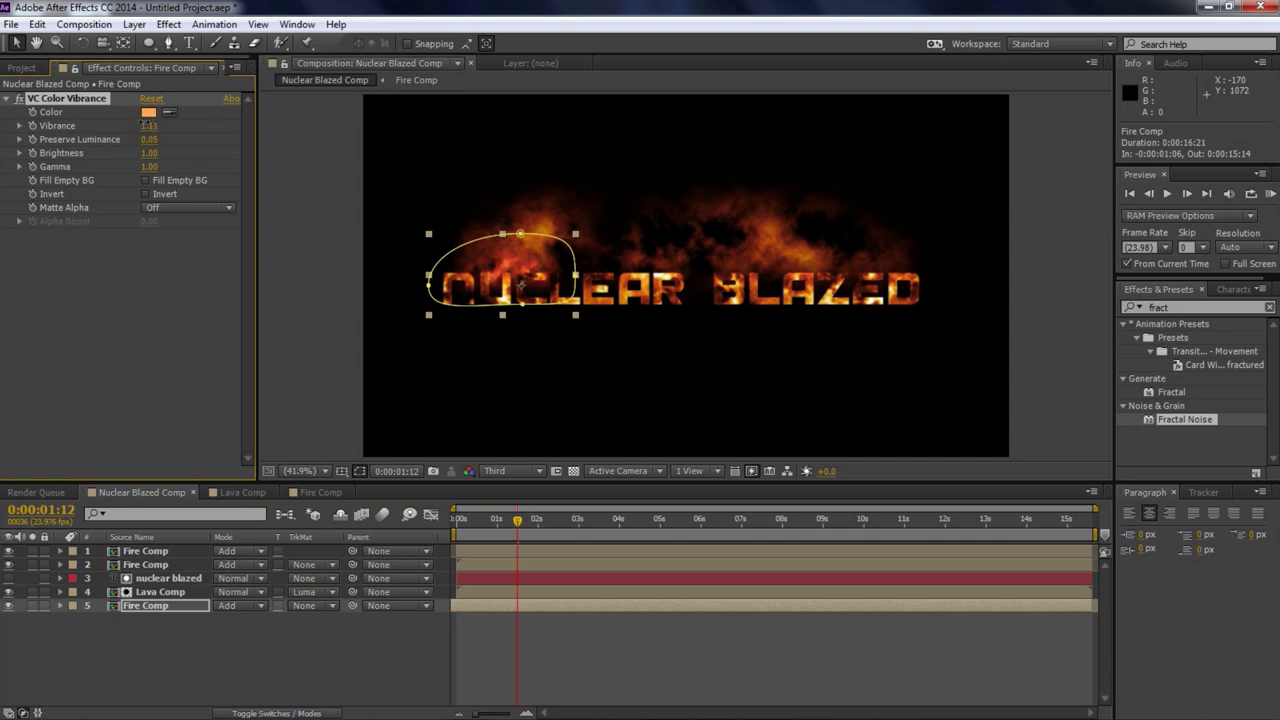
drag(148, 166, 221, 172)
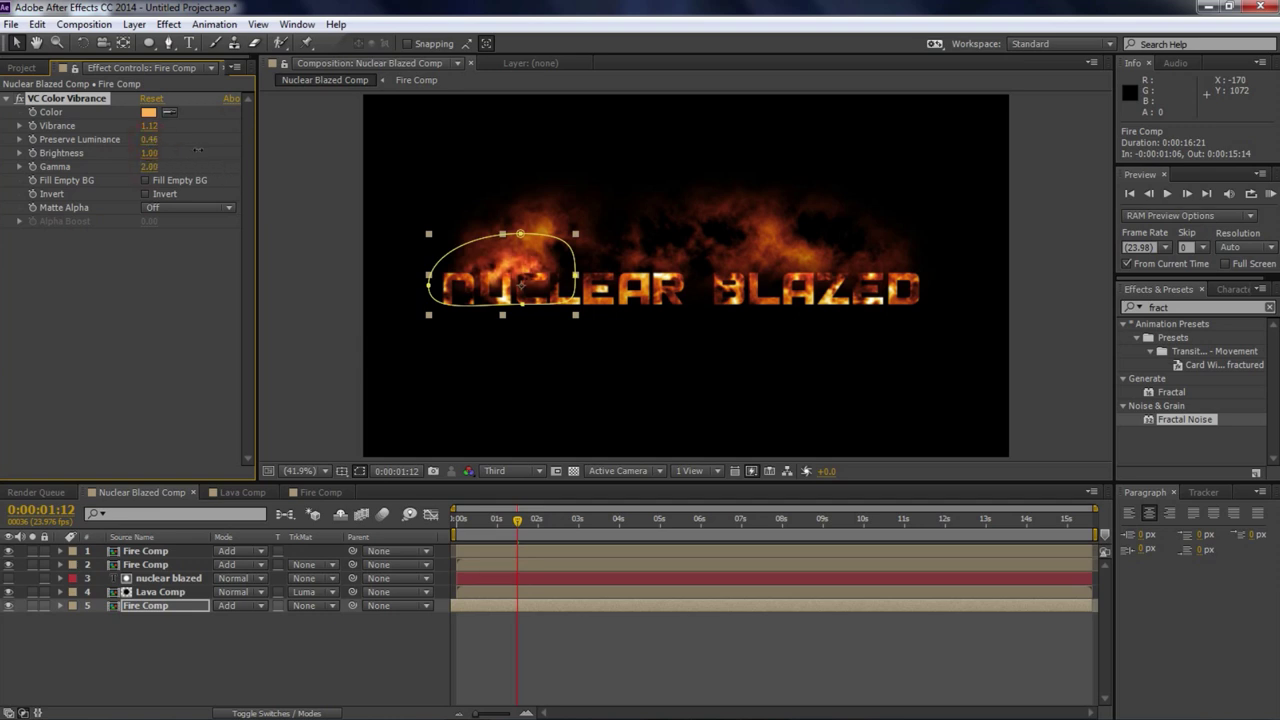
drag(148, 153, 176, 162)
click(600, 677)
click(561, 583)
click(493, 603)
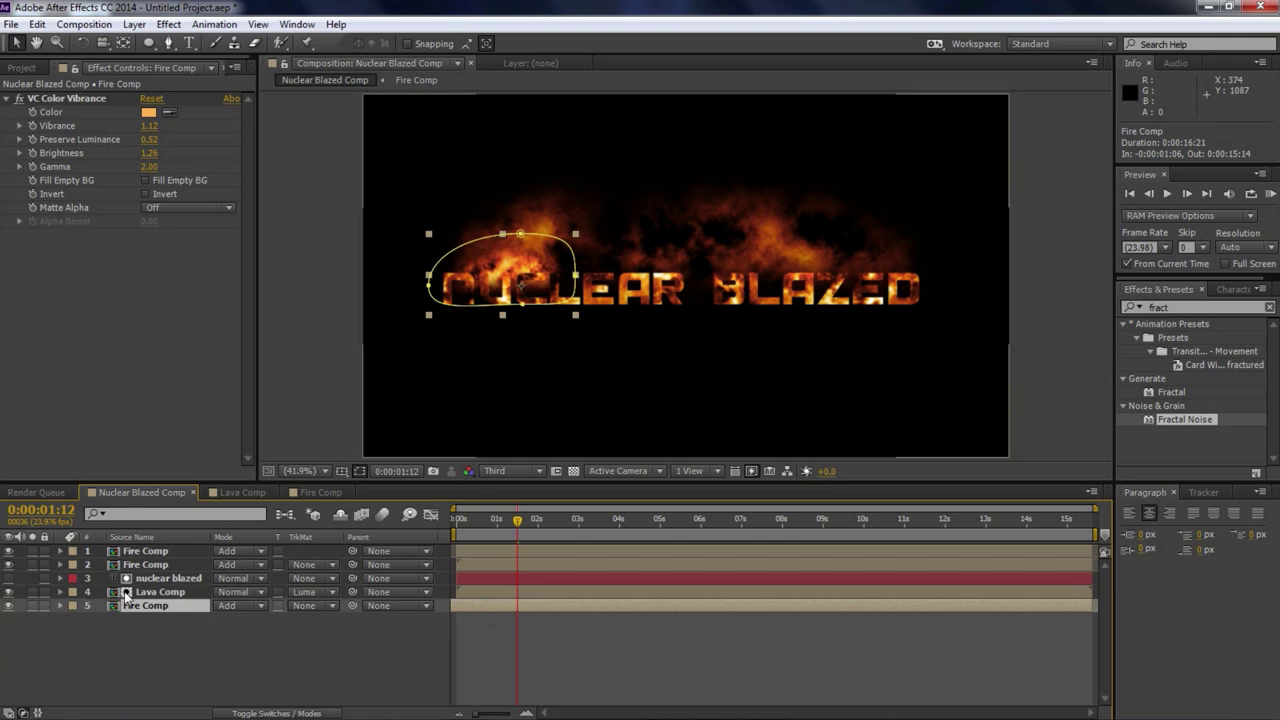
Step: Replace the top Fire Comp's VC Color Vibrance with a copy of the bottom Fire Comp's effect, and lower its Gamma
click(158, 593)
click(152, 606)
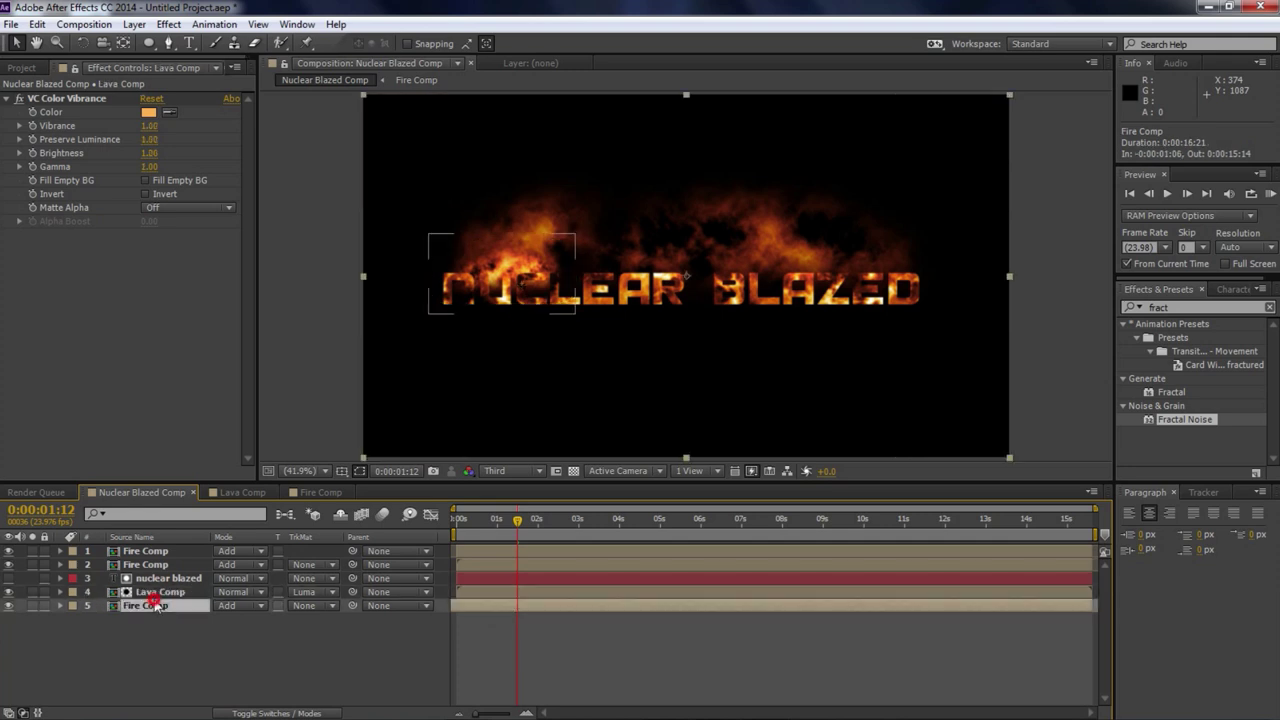
click(72, 98)
click(87, 551)
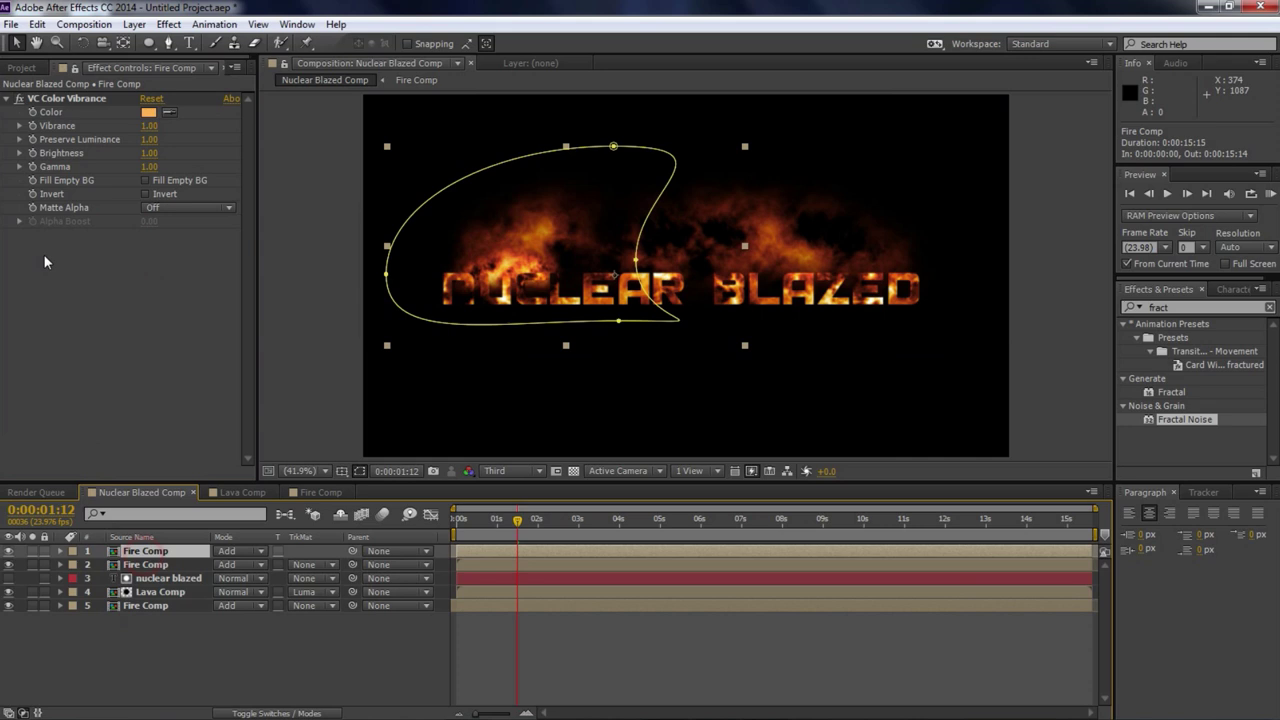
click(66, 100)
key(Delete)
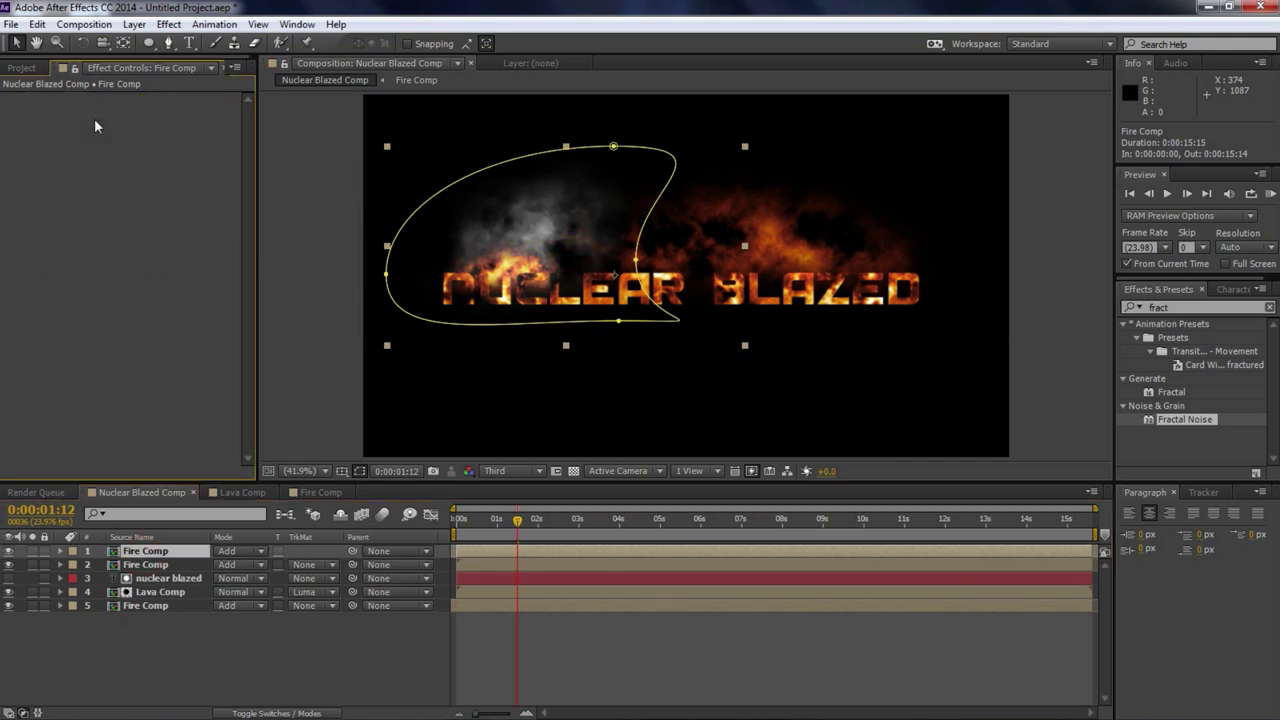
key(ctrl+z)
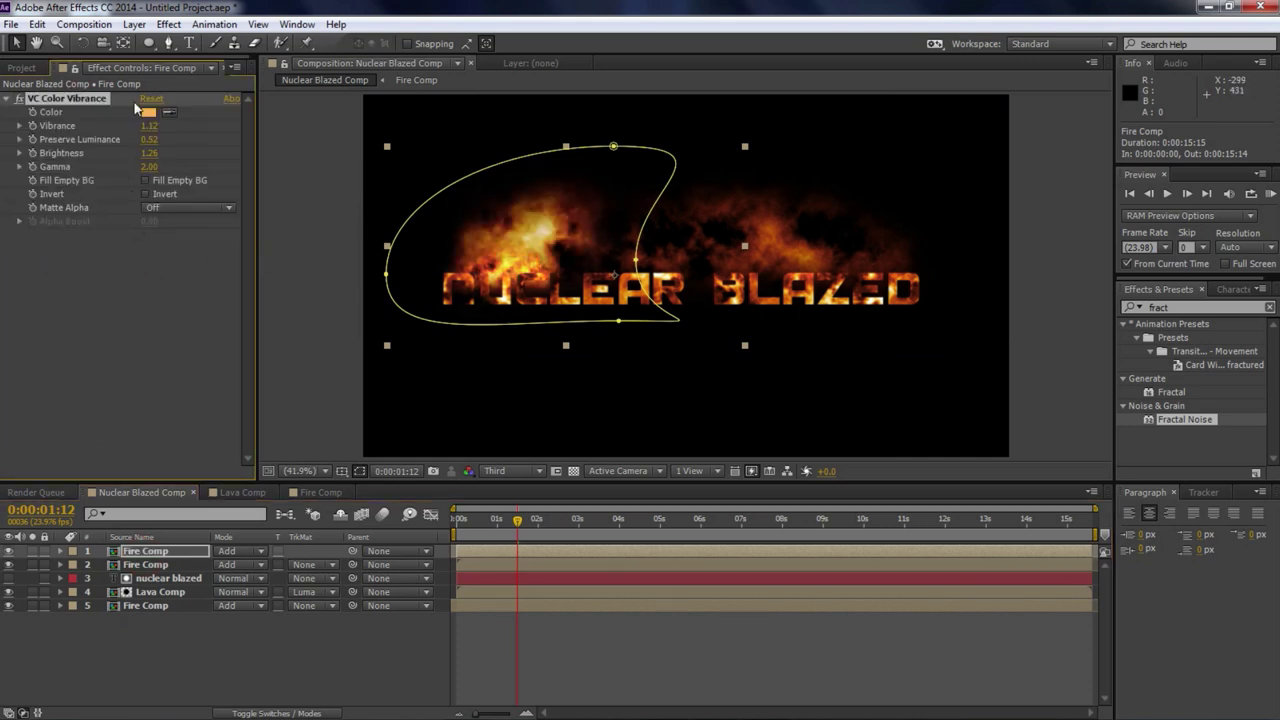
drag(148, 166, 94, 180)
Step: Set the VC Color Vibrance Gamma of the second Fire Comp layer to 1.30
key(ctrl+Down)
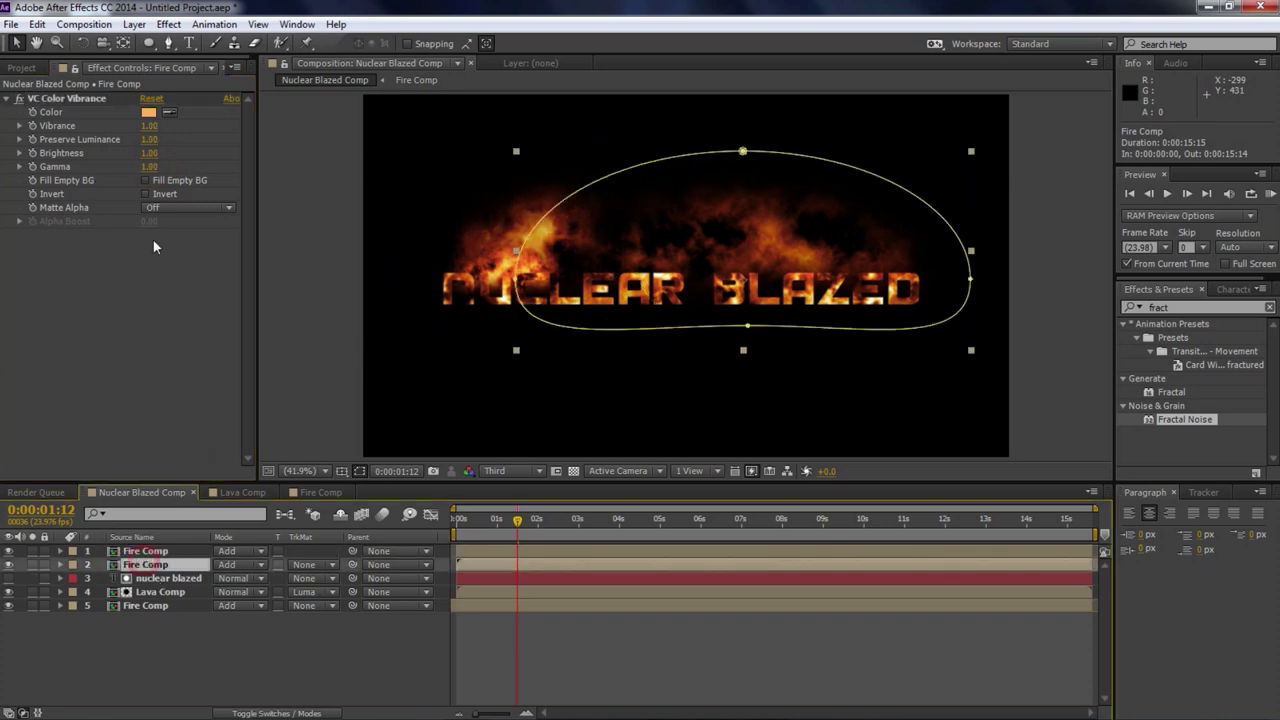
mouse_move(148, 167)
mouse_down()
mouse_move(210, 162)
mouse_move(160, 167)
mouse_up()
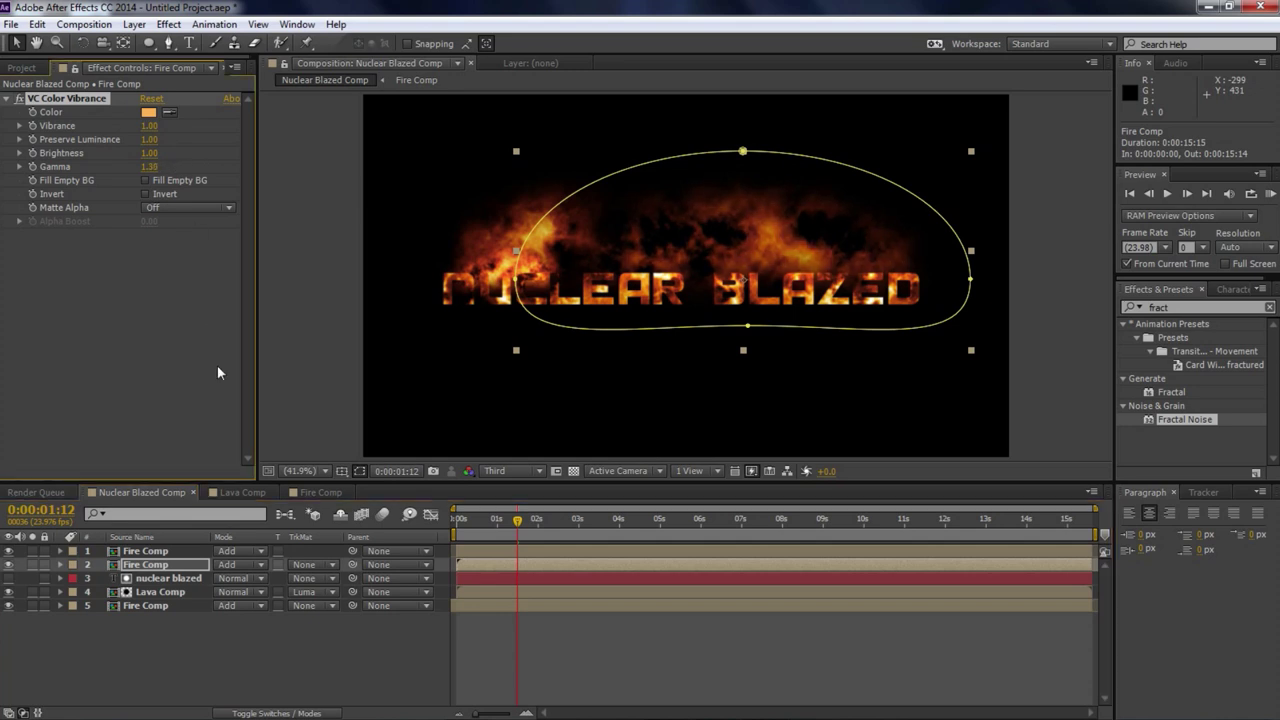
click(589, 665)
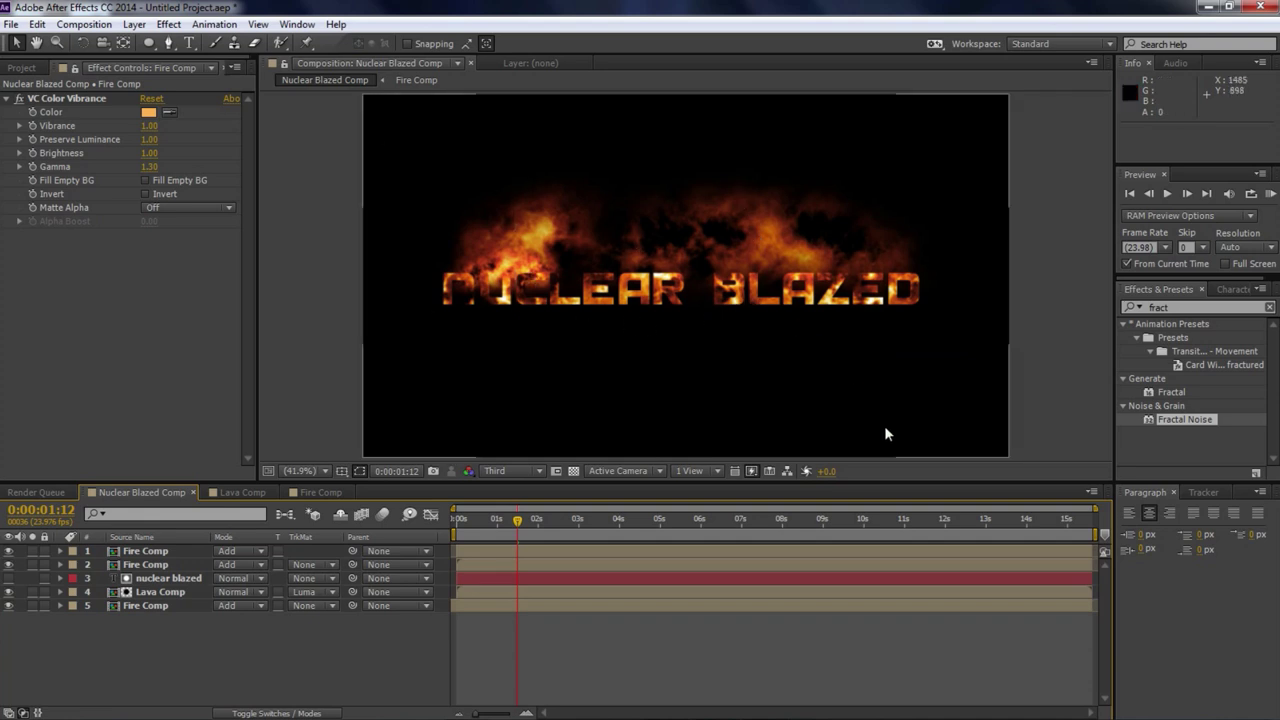
click(24, 67)
click(100, 67)
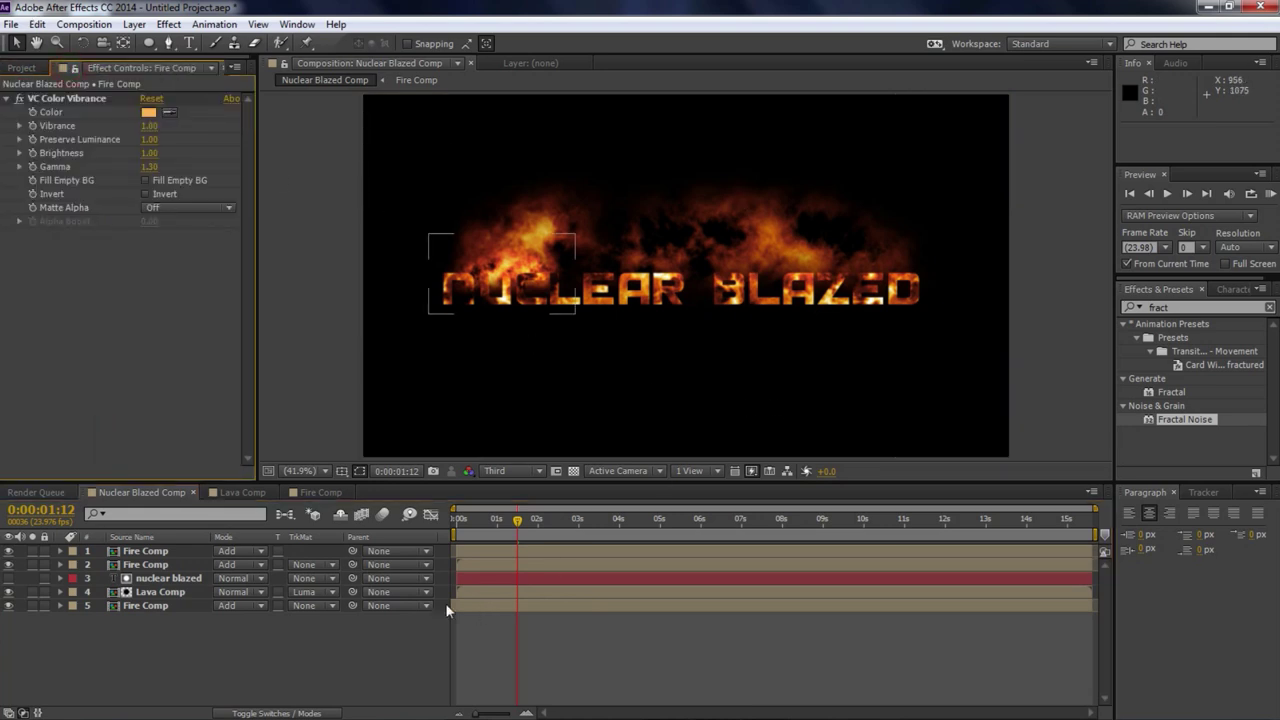
Step: Duplicate the nuclear blazed text layer, place the copy directly beneath Lava Comp and make it visible
click(161, 580)
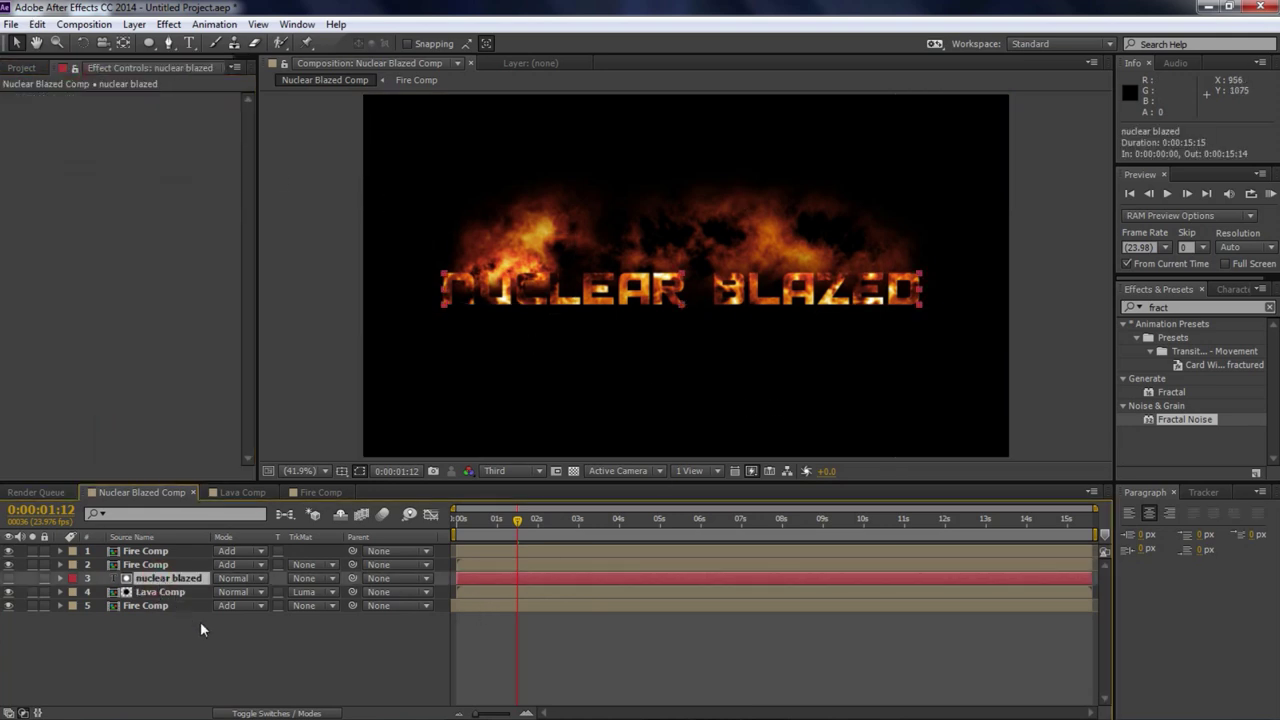
key(ctrl+d)
drag(155, 585, 148, 612)
click(9, 605)
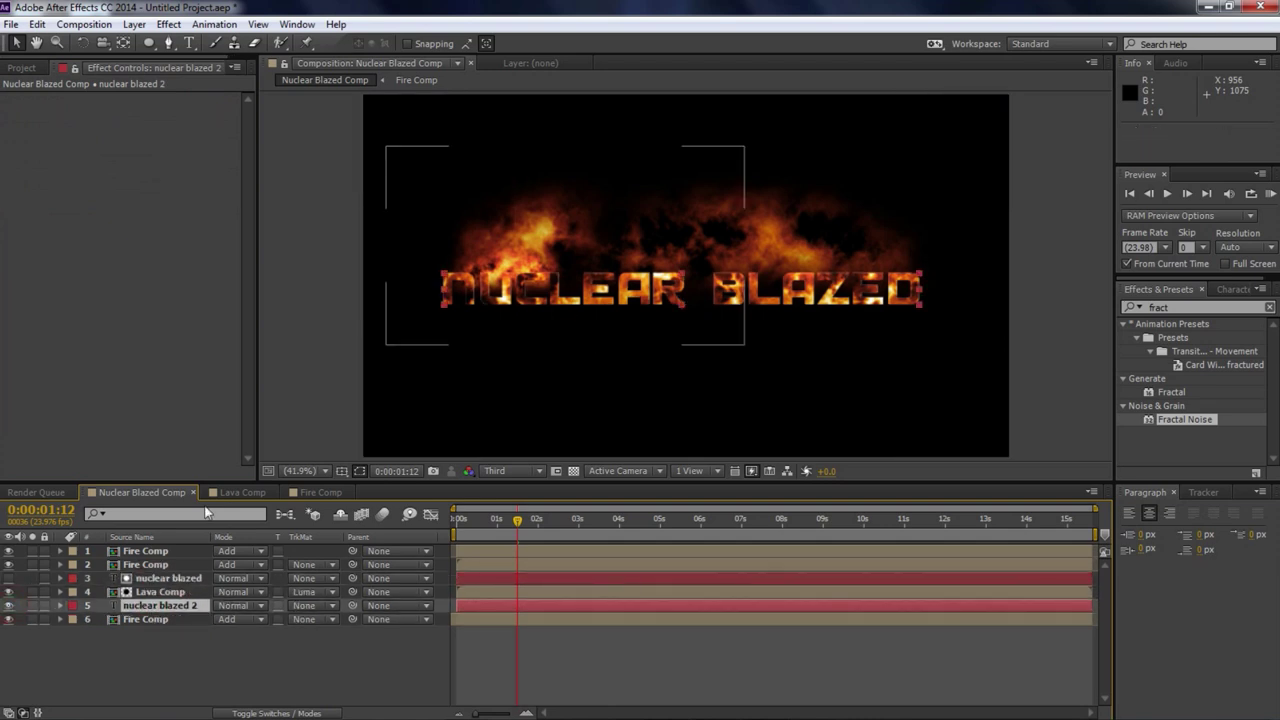
Step: Offset the nuclear blazed 2 layer slightly behind the lava text, to position 952, 625
scroll(752, 304, up, 3)
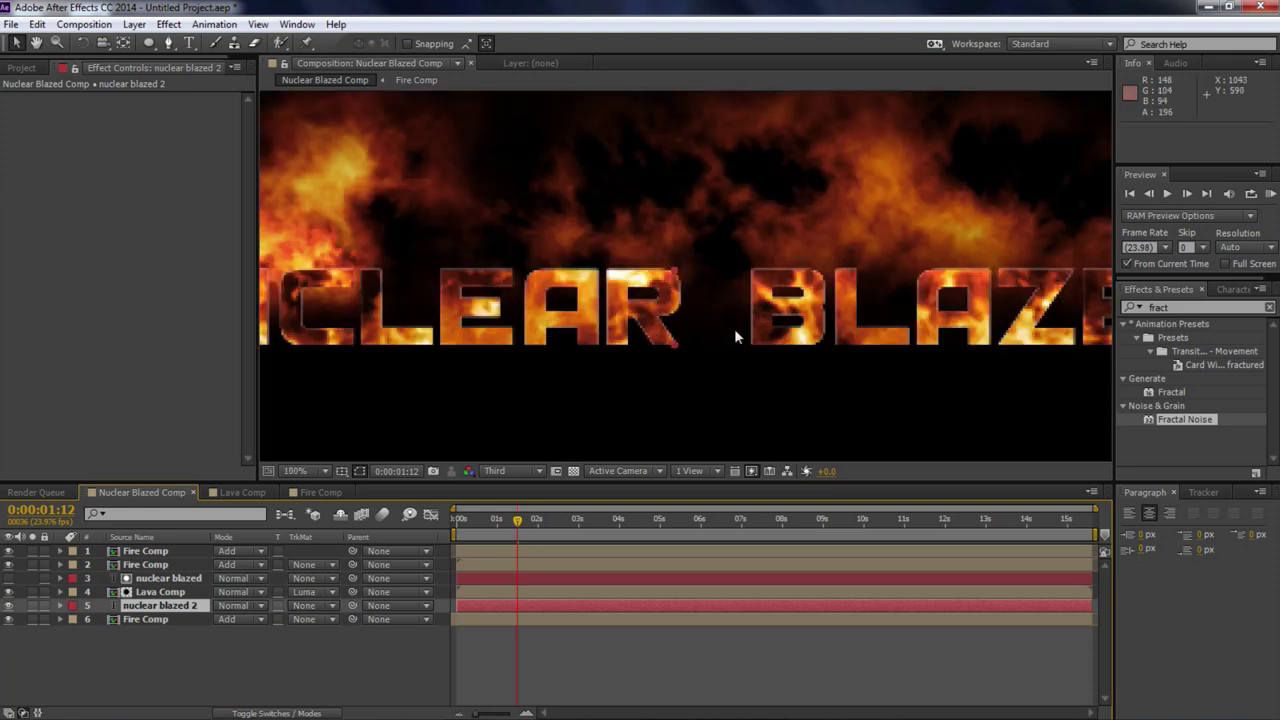
drag(701, 303, 695, 322)
key(comma)
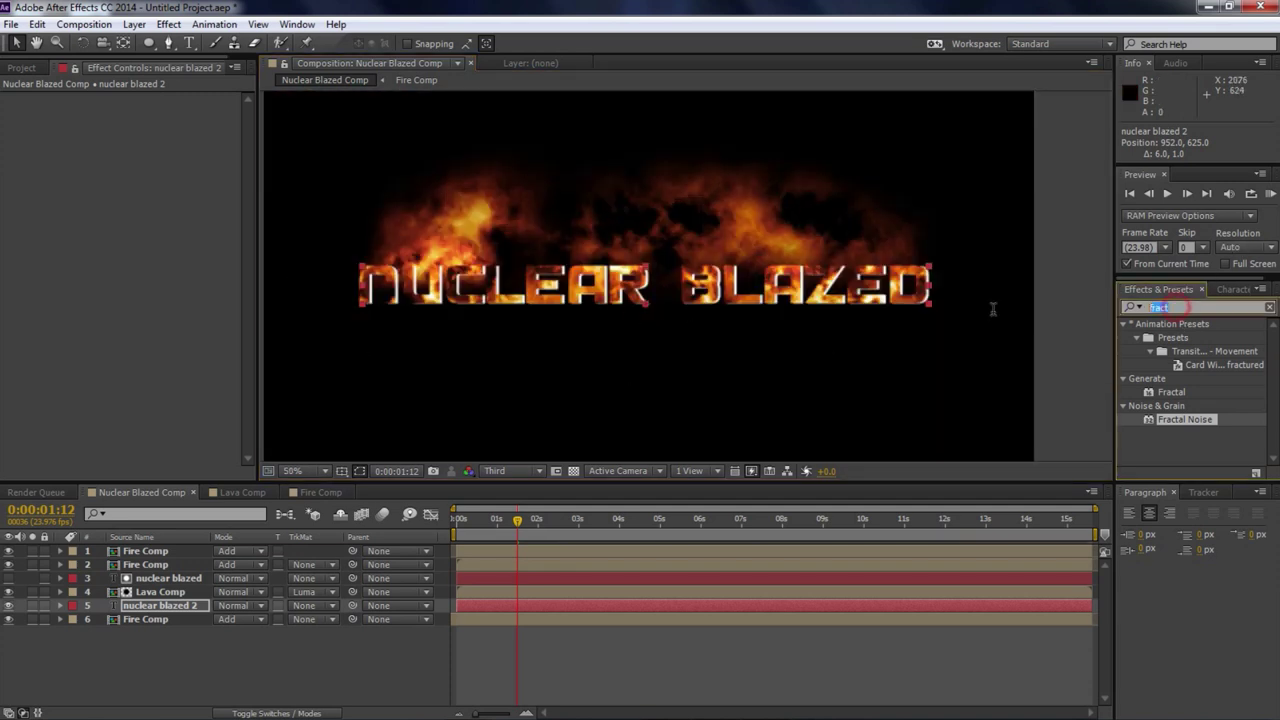
Step: Find the Stylize Glow effect and apply it to the nuclear blazed 2 layer
key(ctrl+a)
text(glow)
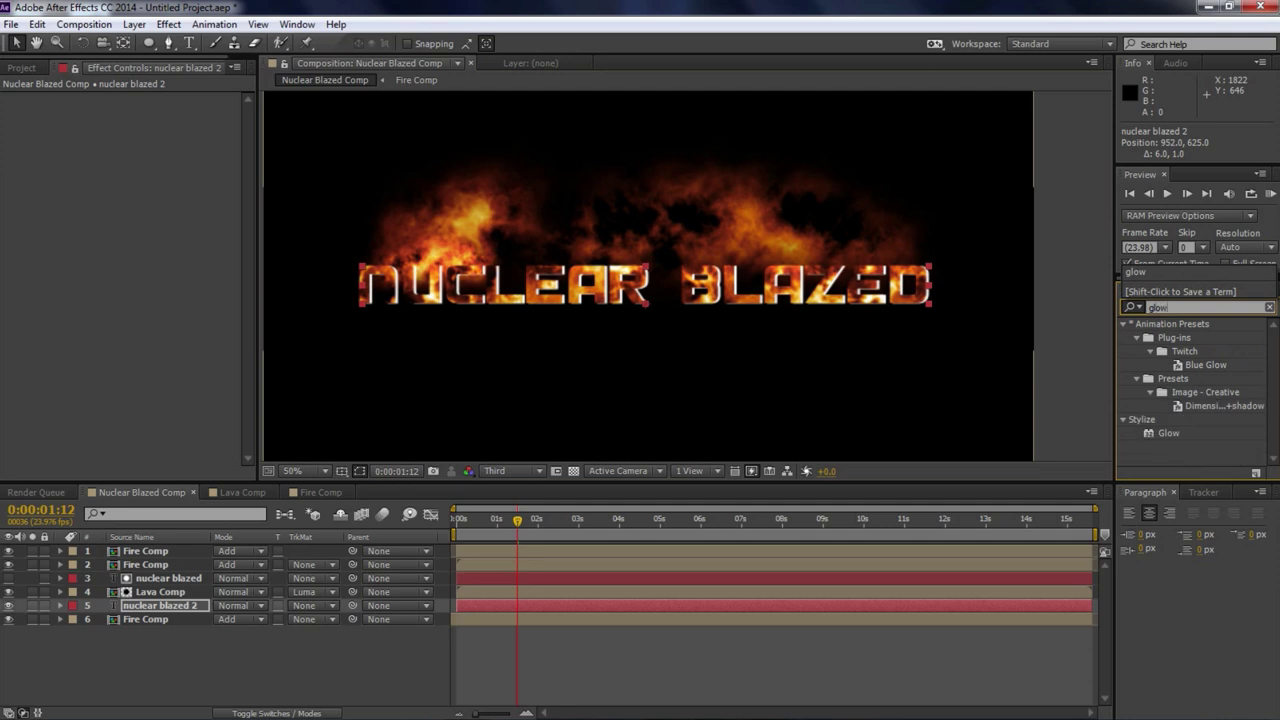
drag(1172, 440, 505, 606)
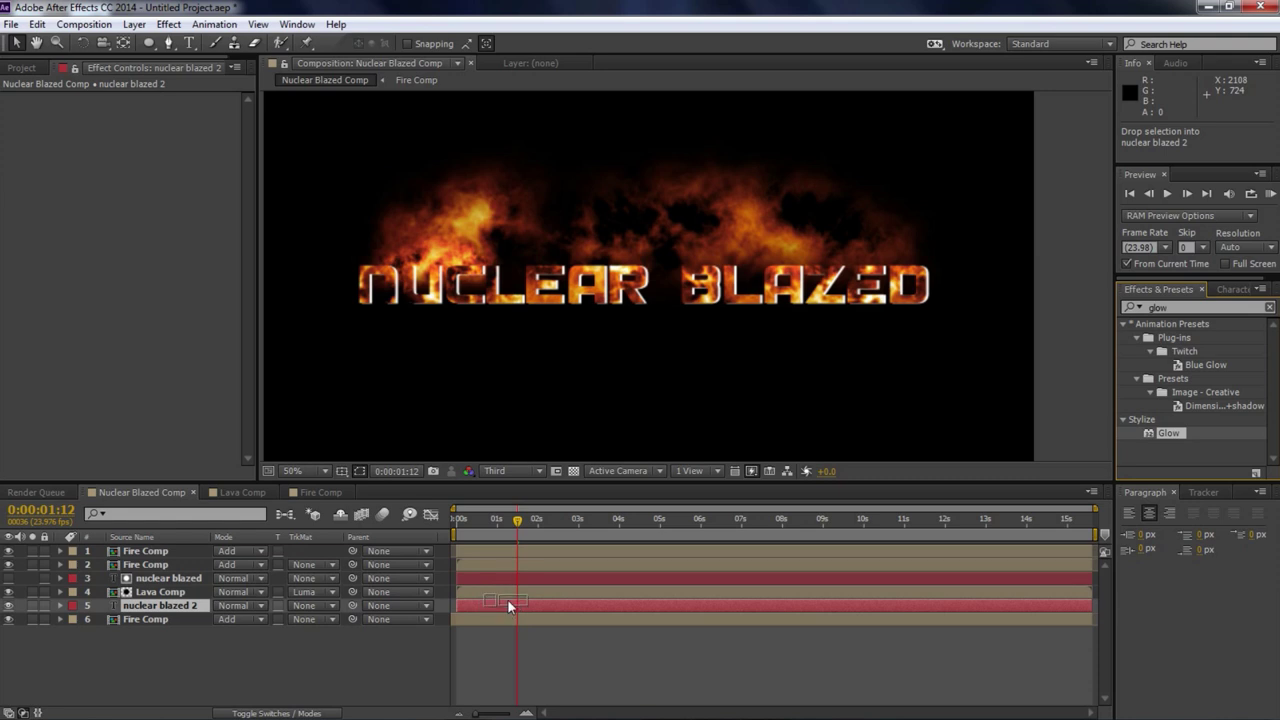
Step: Try a Glow on the nuclear blazed 2 layer with a radius of 4.0 and an intensity of 5.7
drag(506, 605, 505, 604)
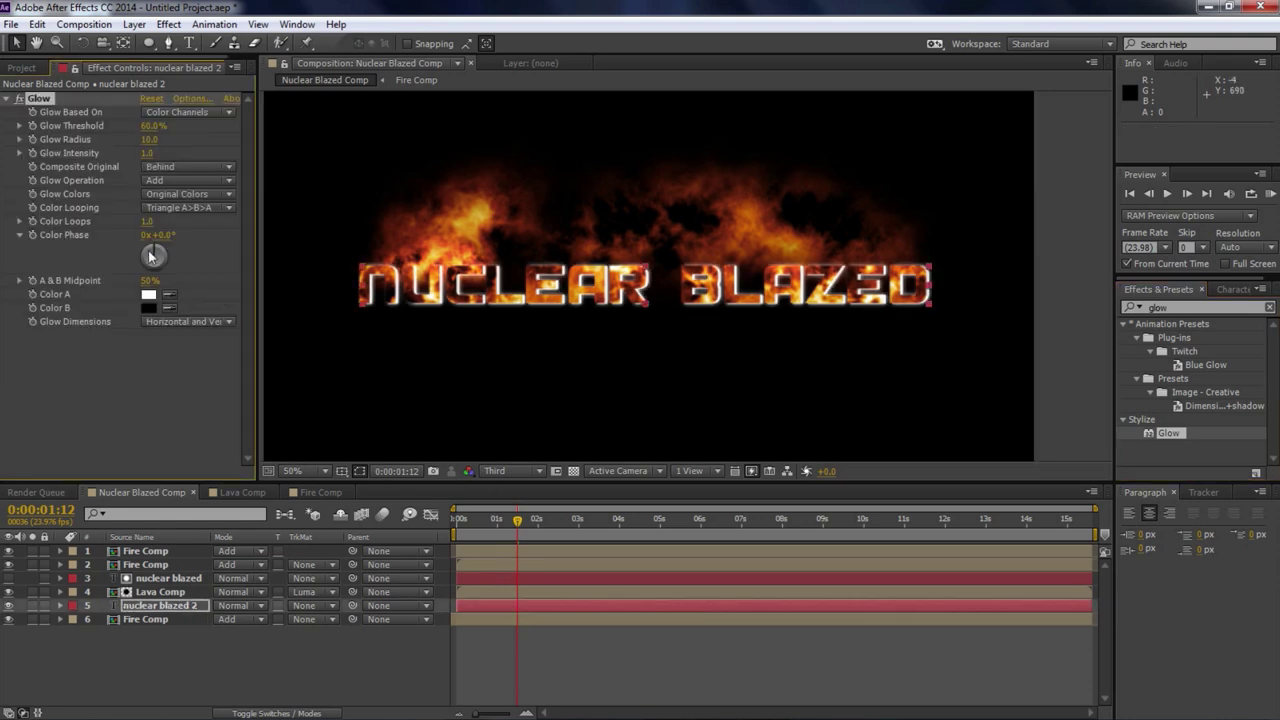
drag(149, 139, 125, 143)
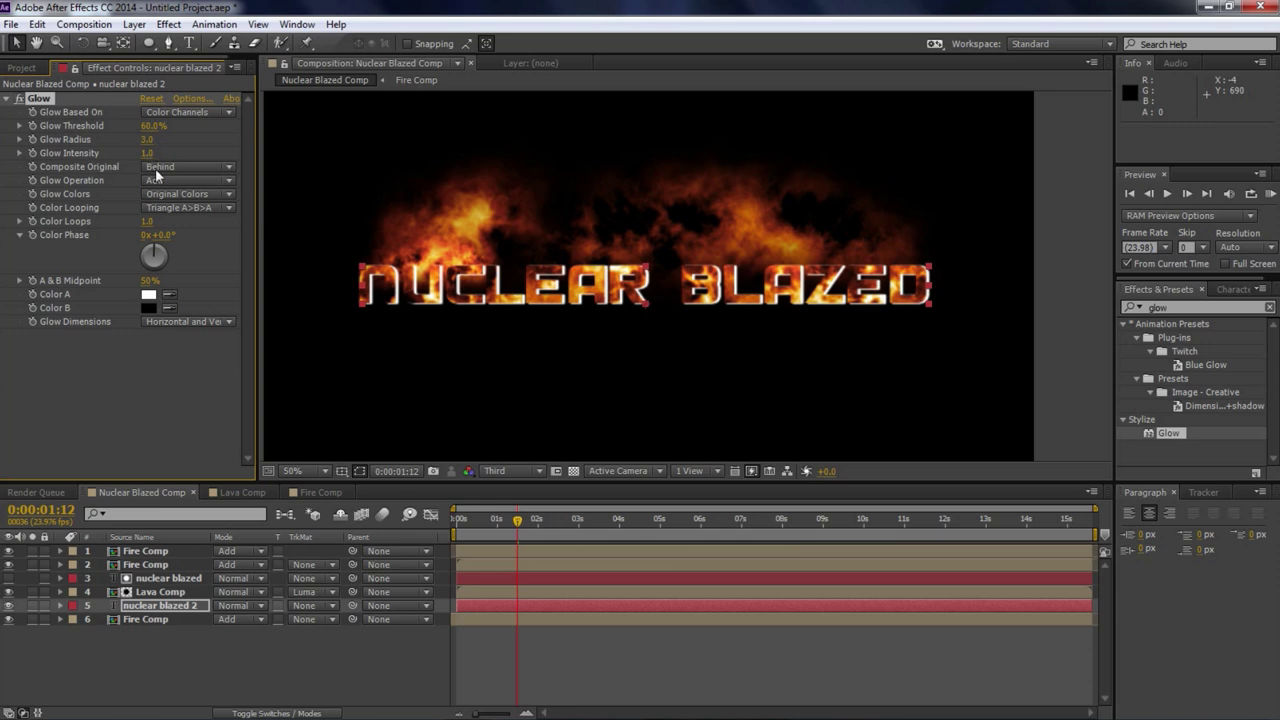
click(146, 126)
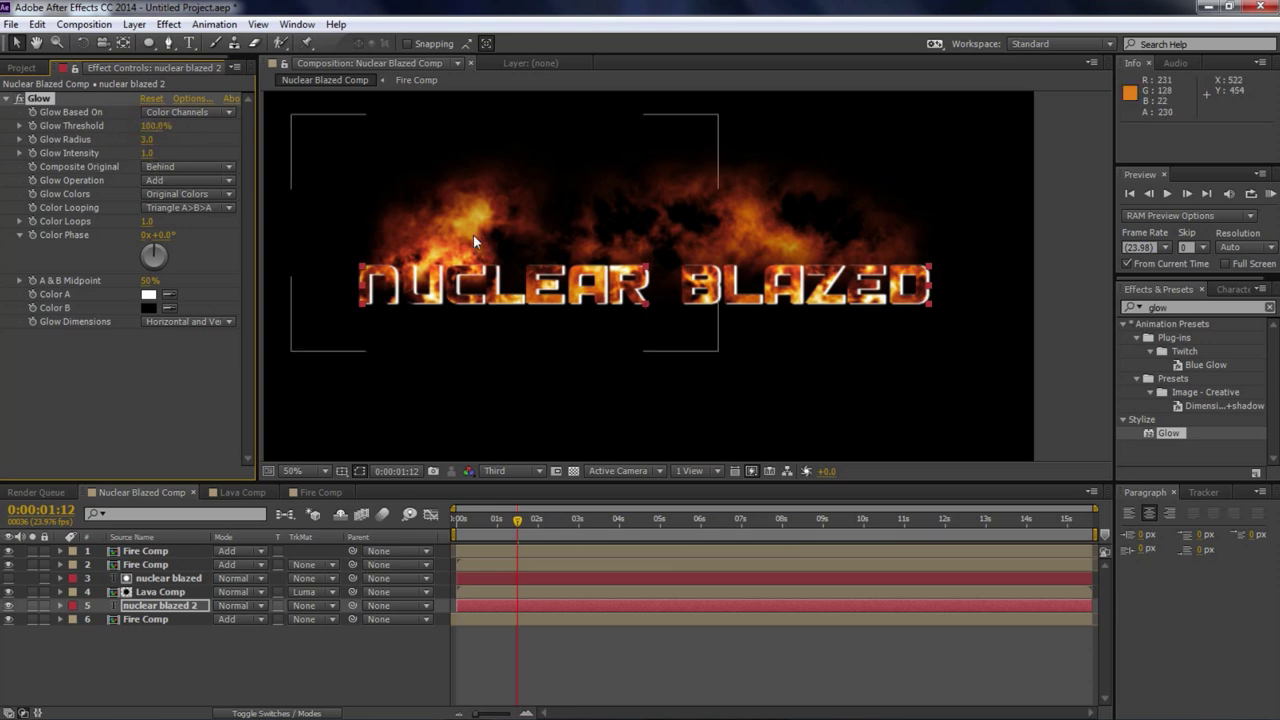
click(148, 152)
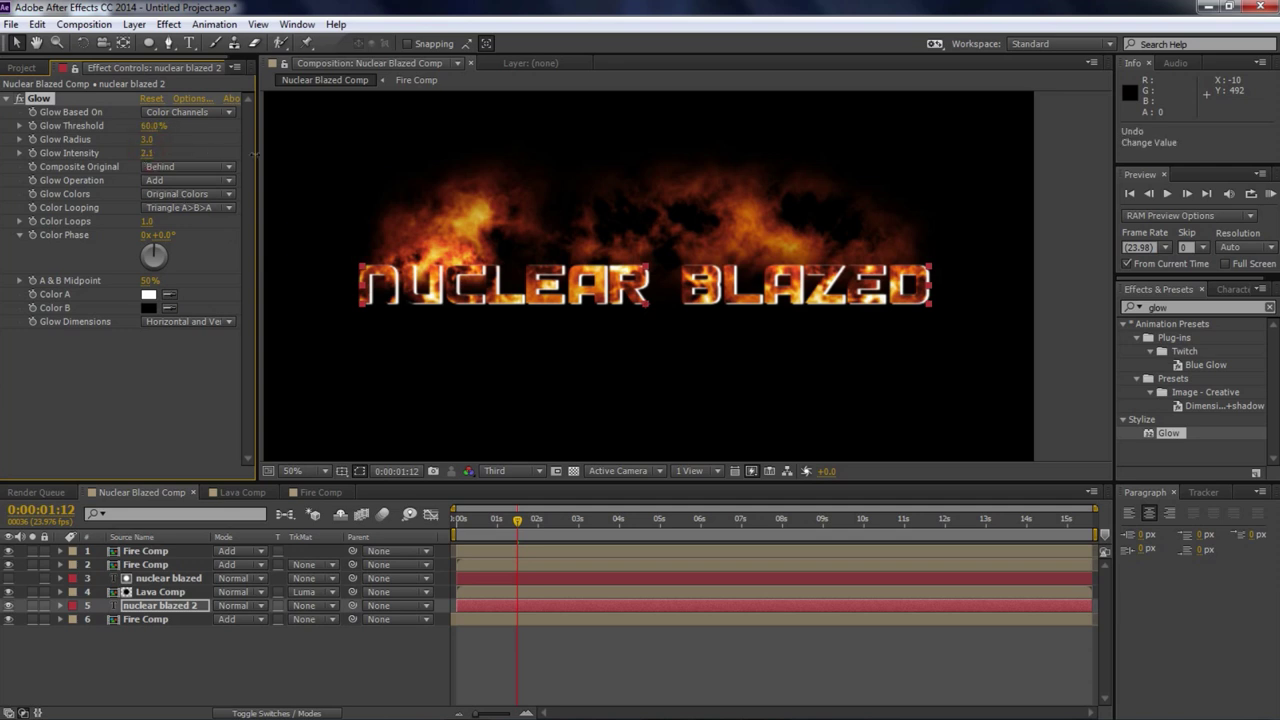
mouse_move(148, 139)
mouse_down()
mouse_move(163, 139)
mouse_move(148, 139)
mouse_up()
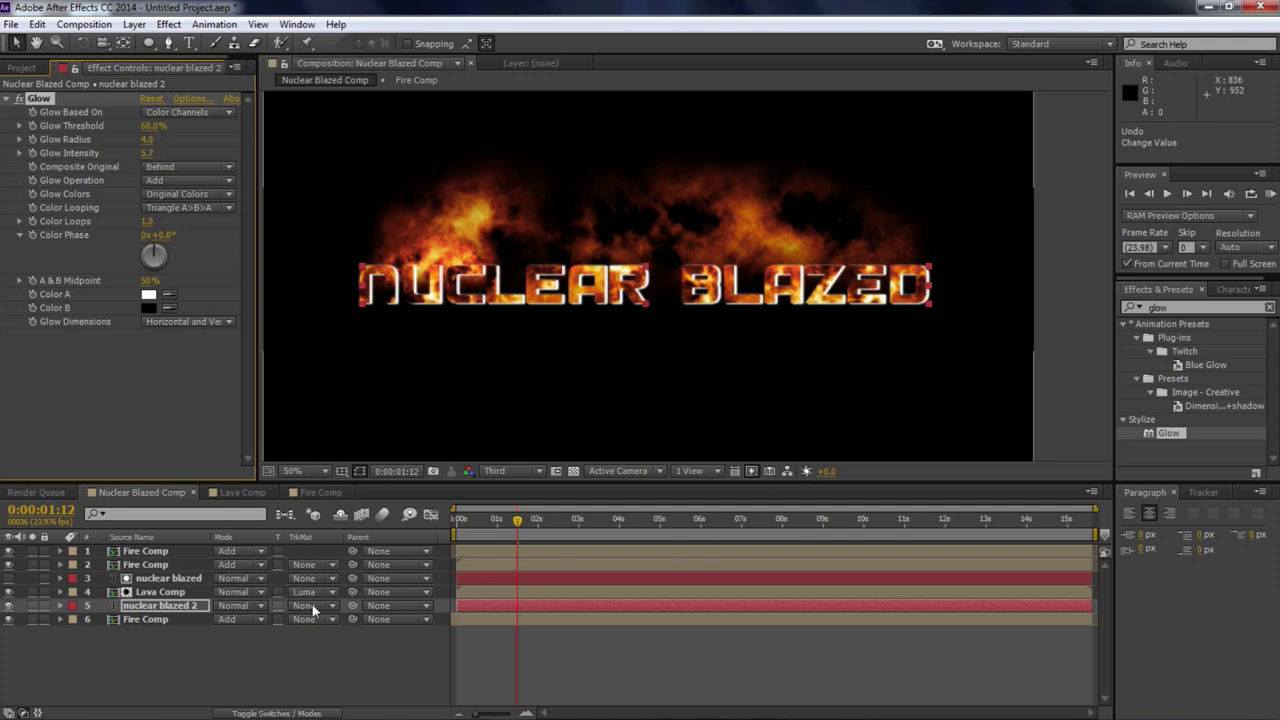
Step: Add a new adjustment layer above all layers of Nuclear Blazed Comp and apply the Glow effect to it
right_click(150, 662)
click(244, 487)
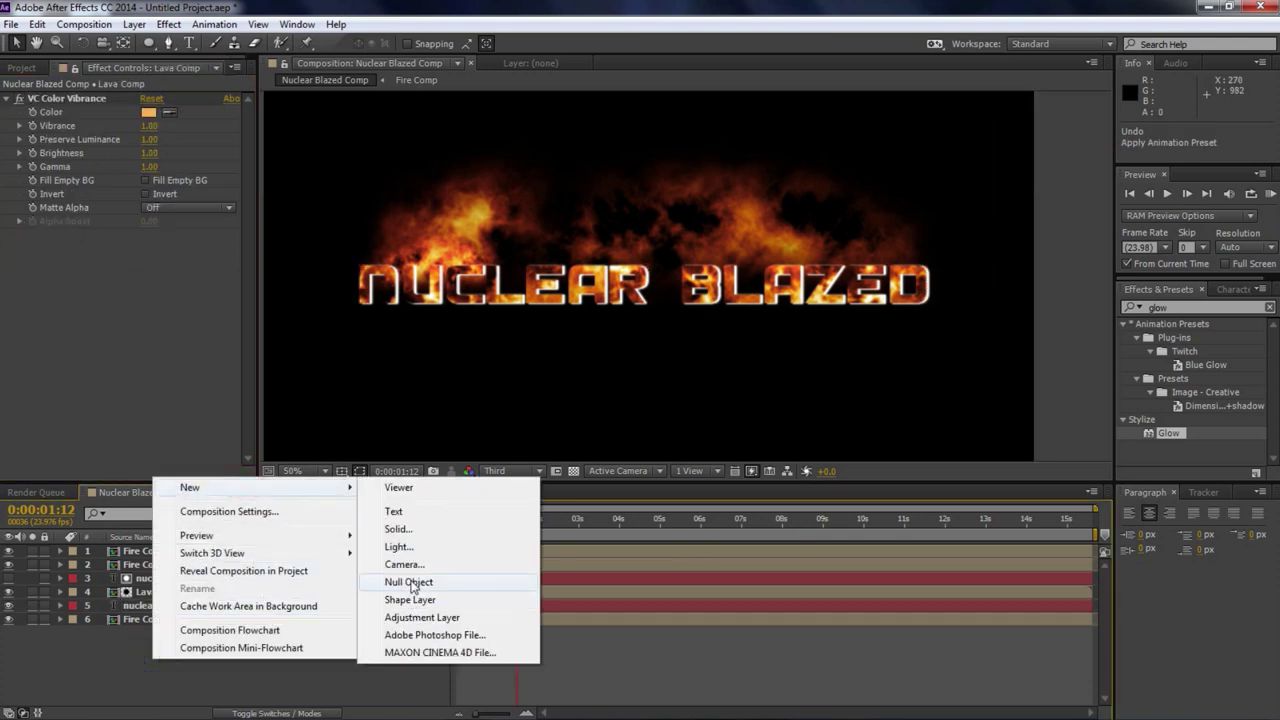
click(418, 617)
drag(1185, 437, 140, 553)
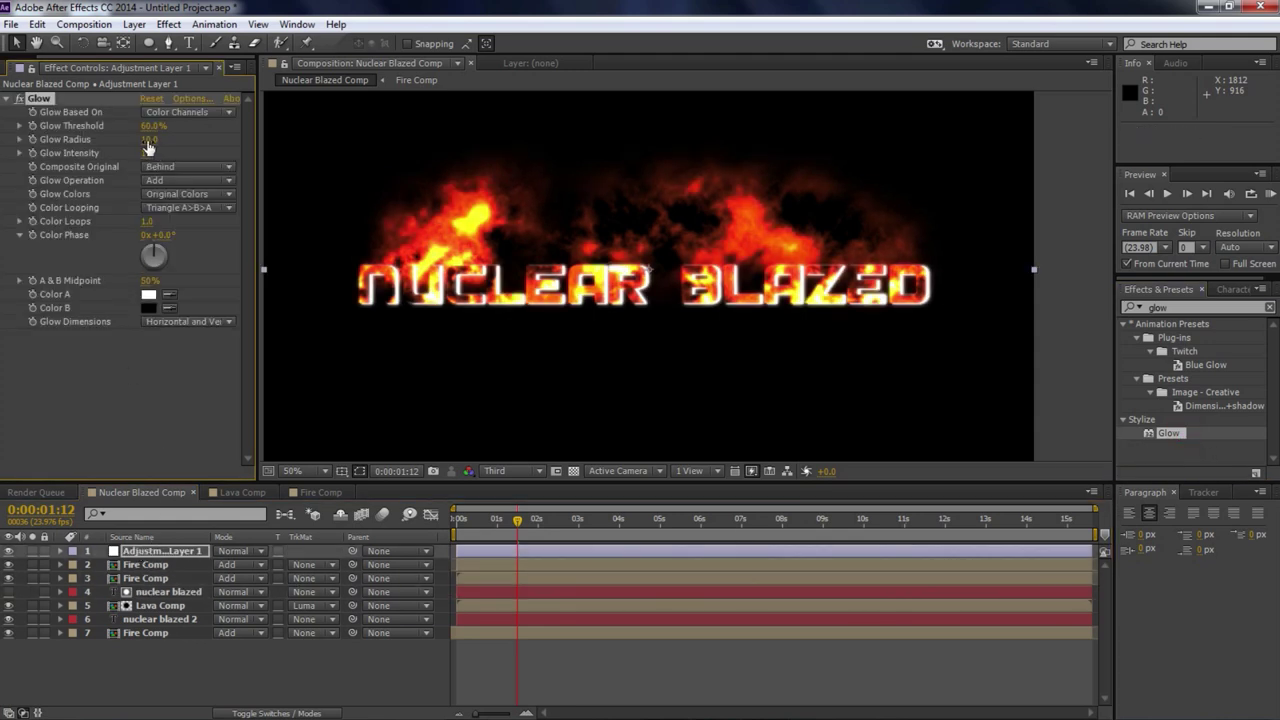
Step: Set the adjustment layer's Glow to a threshold of 86.7%, a radius of 100 and an intensity of 1.3
drag(148, 146, 216, 160)
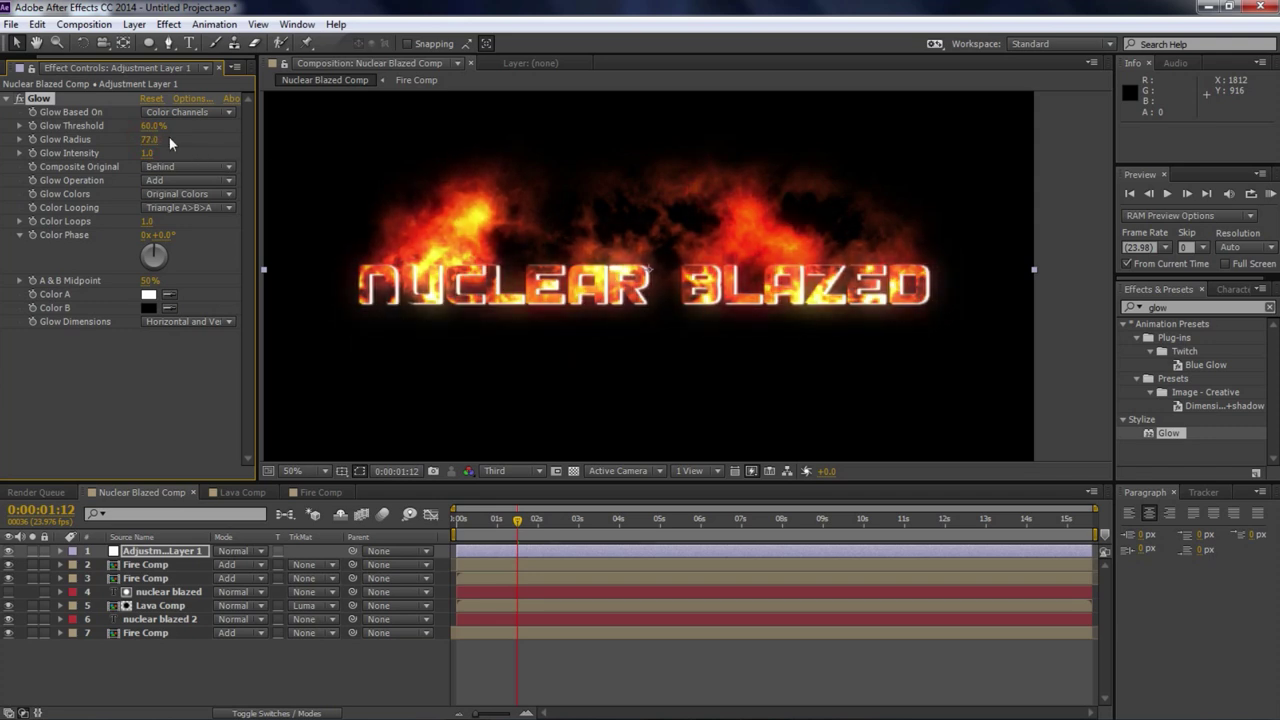
mouse_move(150, 127)
mouse_down()
mouse_move(190, 128)
mouse_move(160, 128)
mouse_up()
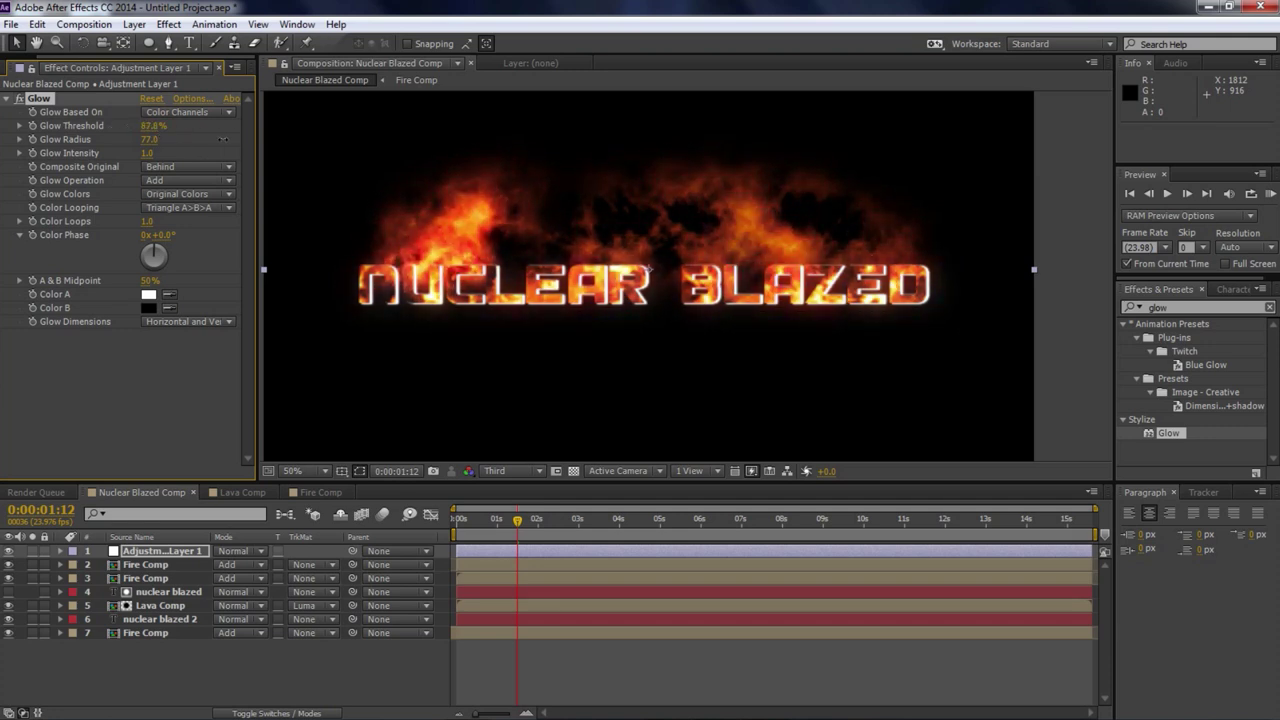
drag(228, 140, 230, 145)
drag(151, 144, 184, 163)
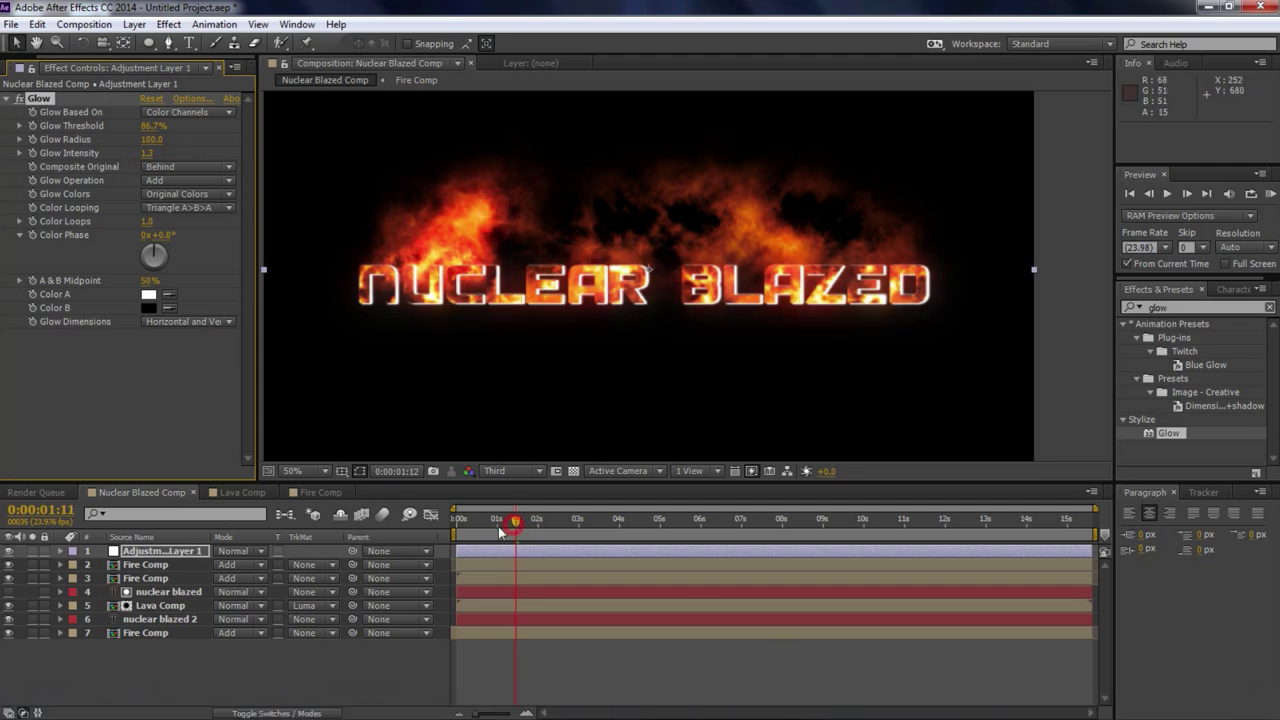
Step: RAM-preview the burning title from the start, stop playback and set the composition view's resolution to Full
key(Home)
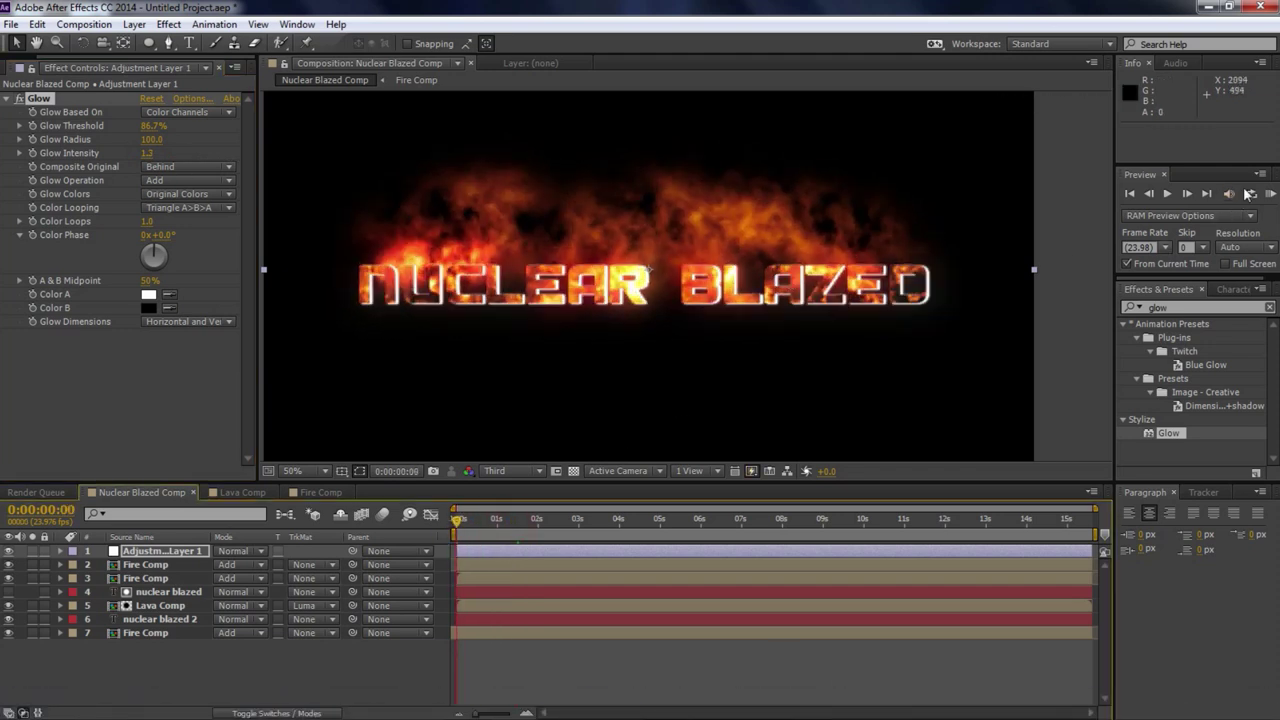
key(KP_0)
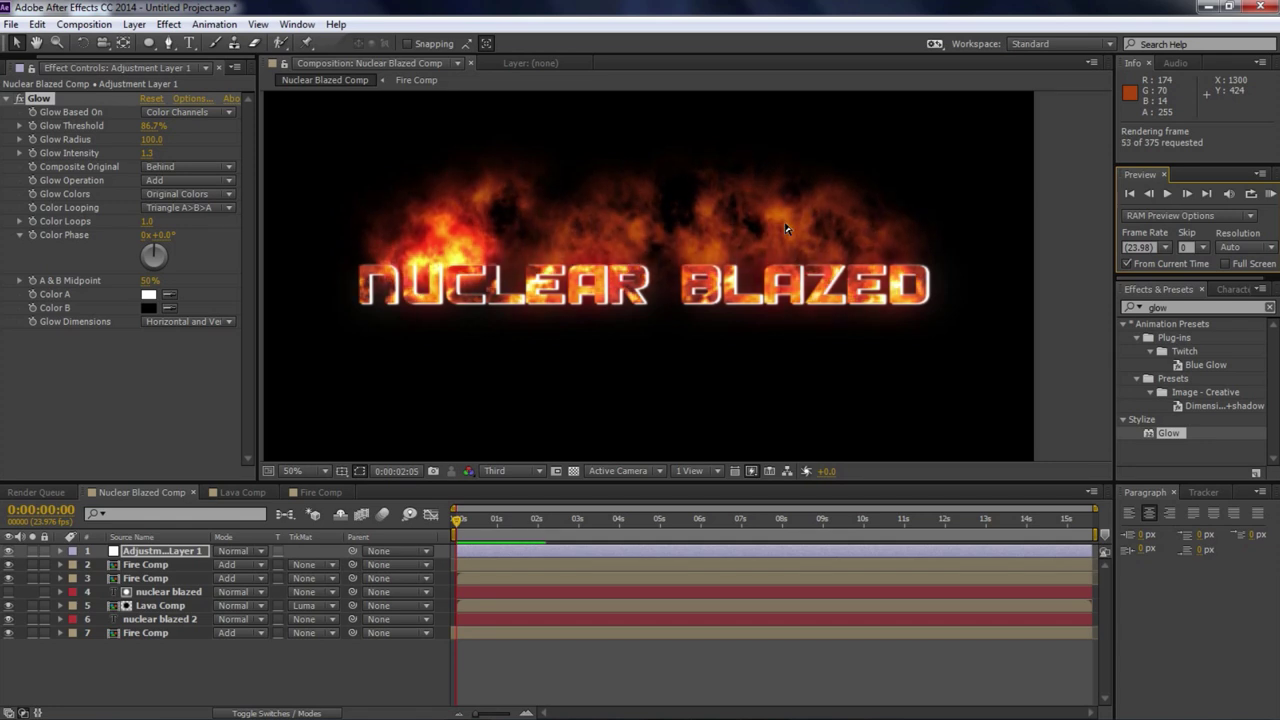
key(space)
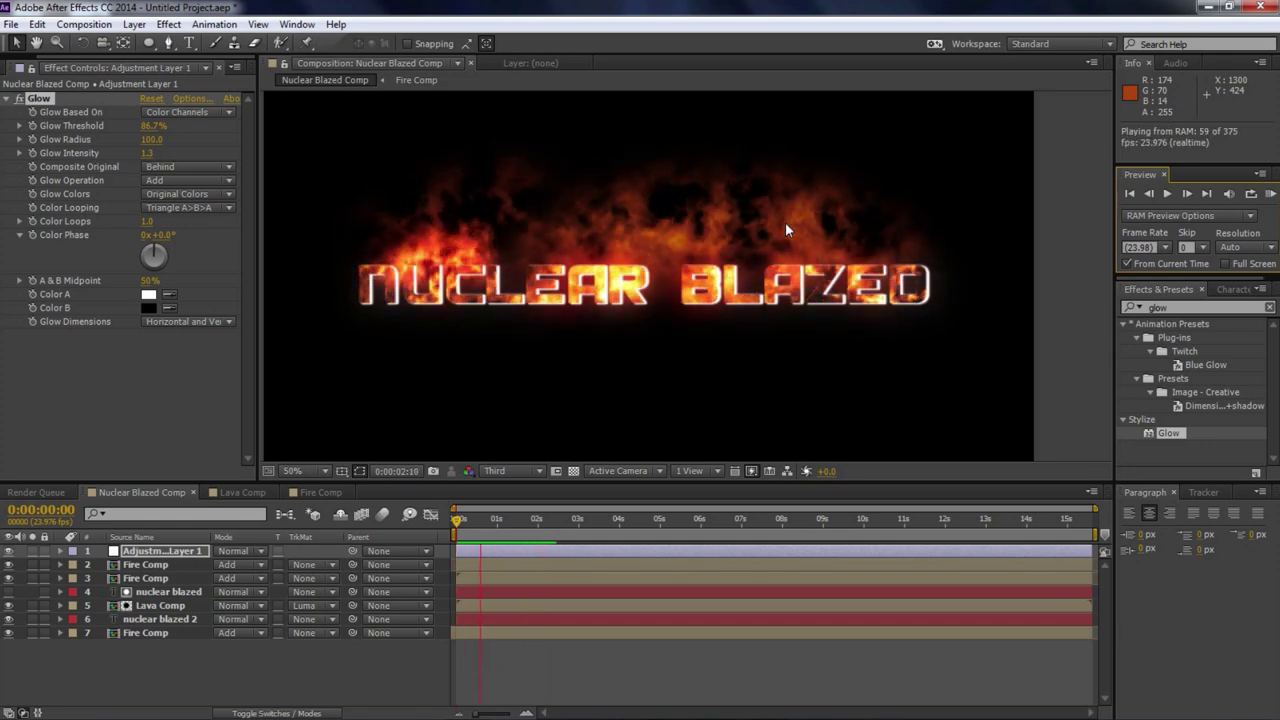
key(space)
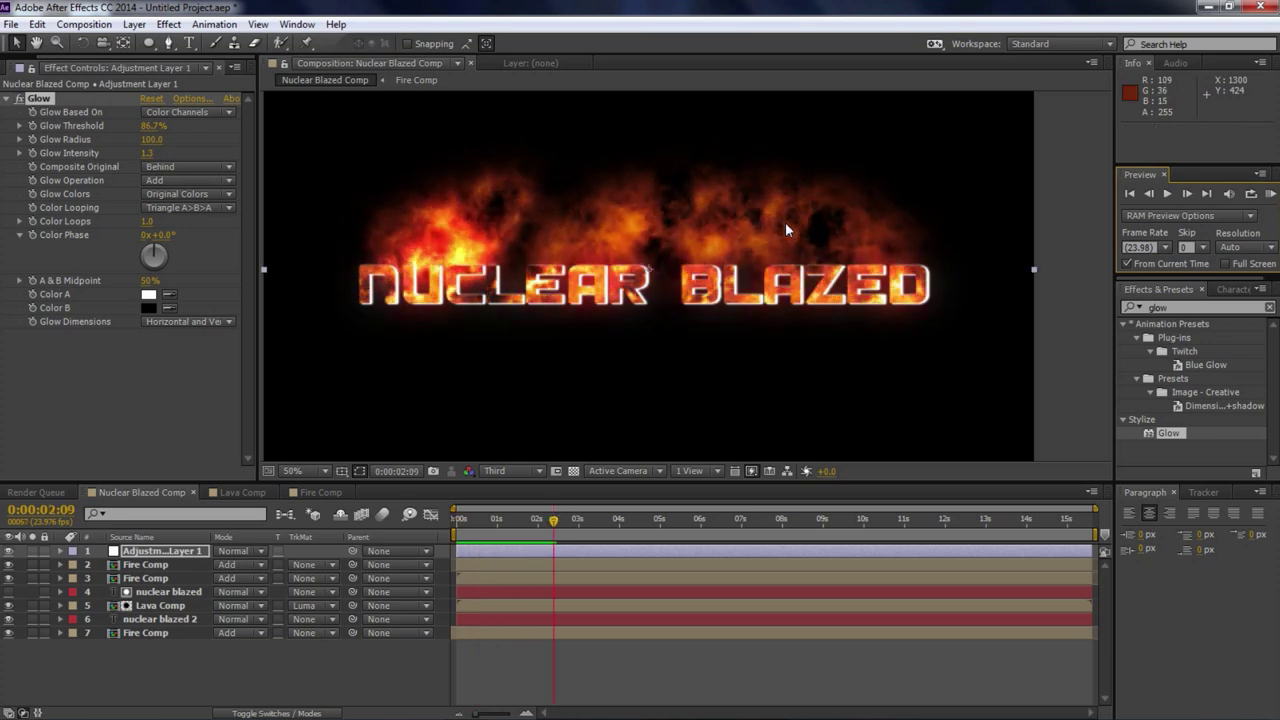
click(510, 471)
click(508, 513)
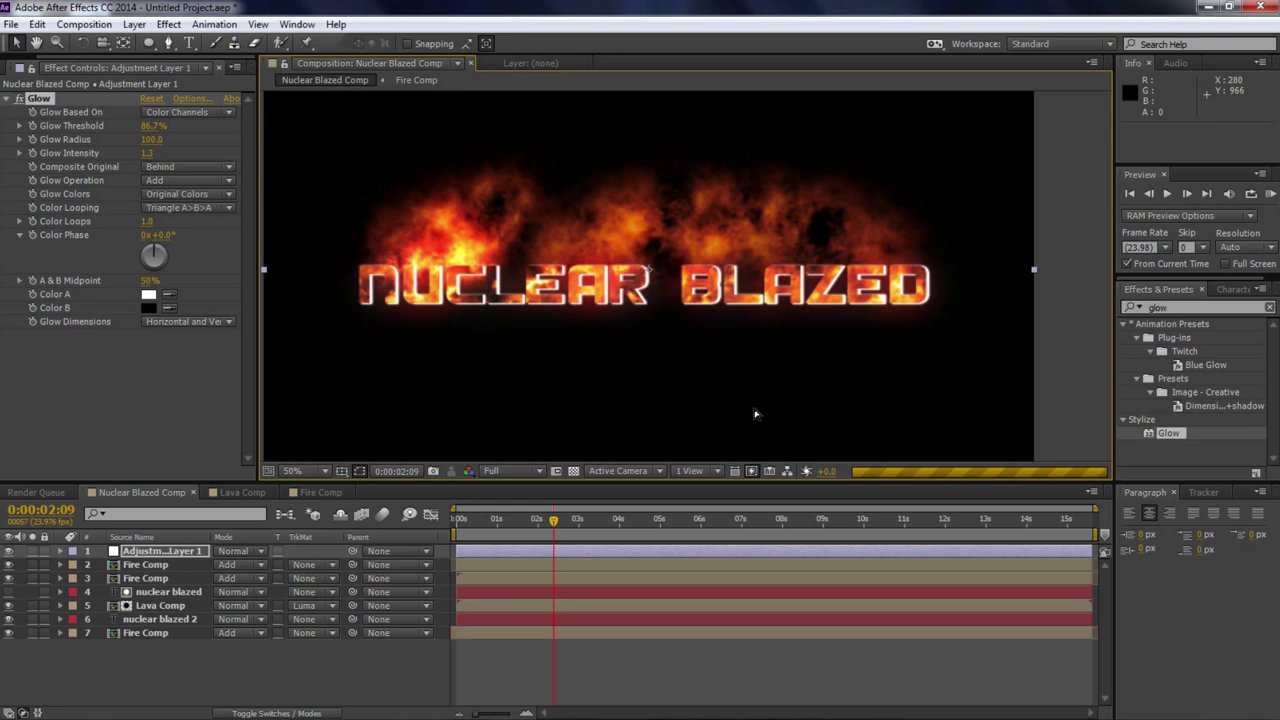